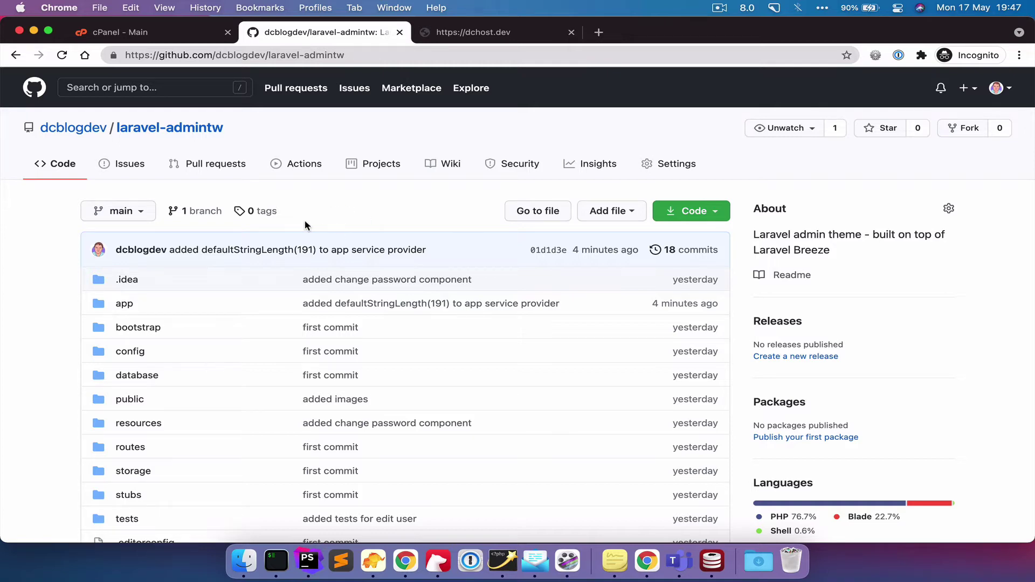
# - Scroll down through the laravel-admintw repository page and README, then back up
pyautogui.scroll(-10, 340, 262)
pyautogui.scroll(-4, 341, 265)
pyautogui.scroll(1, 269, 254)
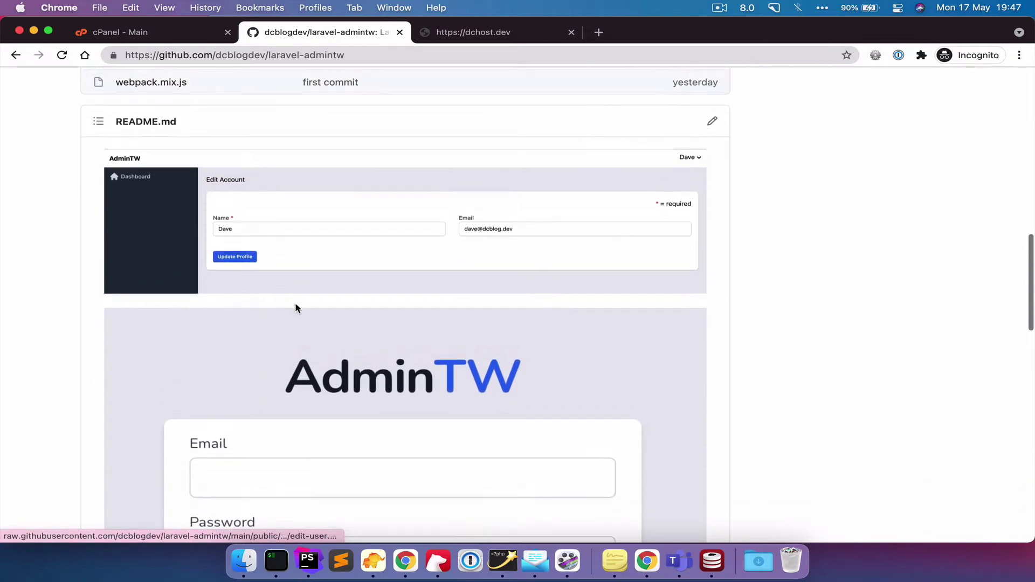
pyautogui.scroll(14, 324, 323)
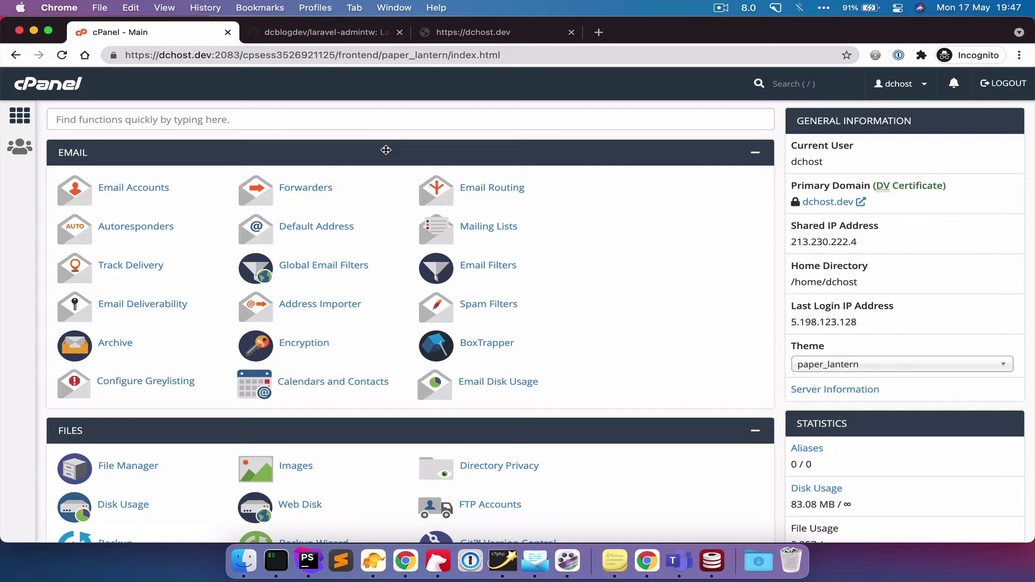
pyautogui.hotkey('alt', 'space')
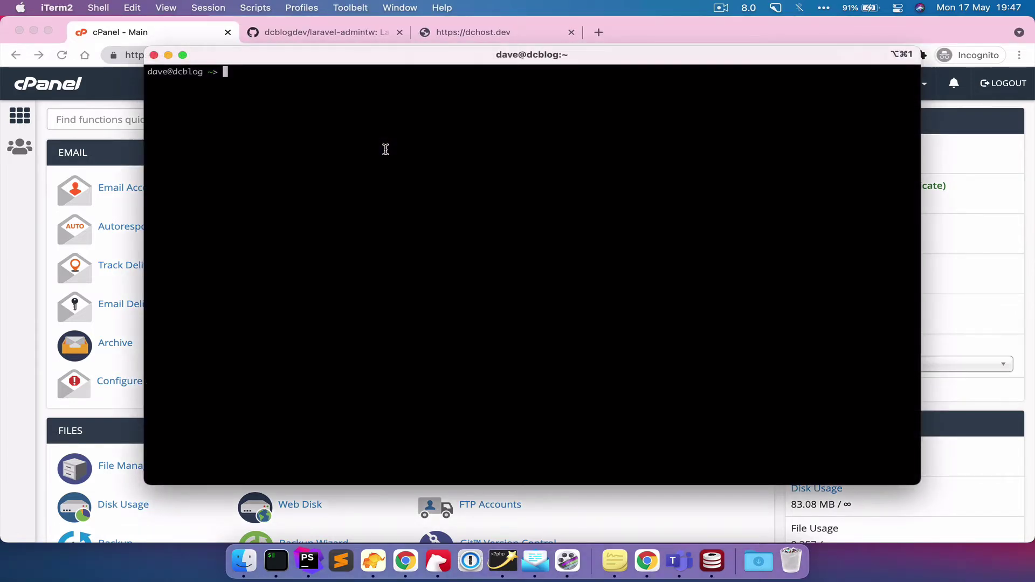
pyautogui.write('ssh dchost@dchost.dev')
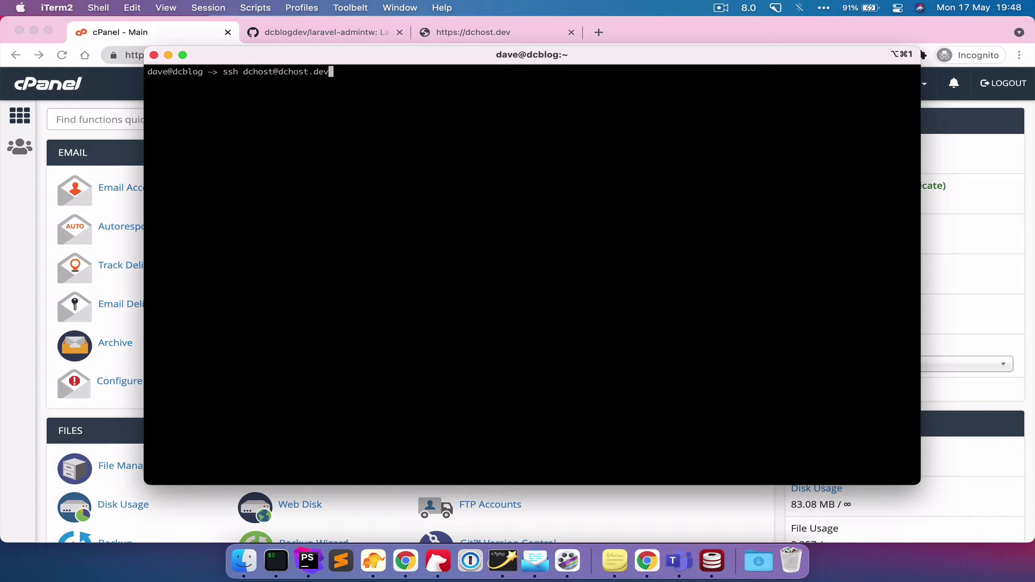
pyautogui.write('-p222')
pyautogui.press('Return')
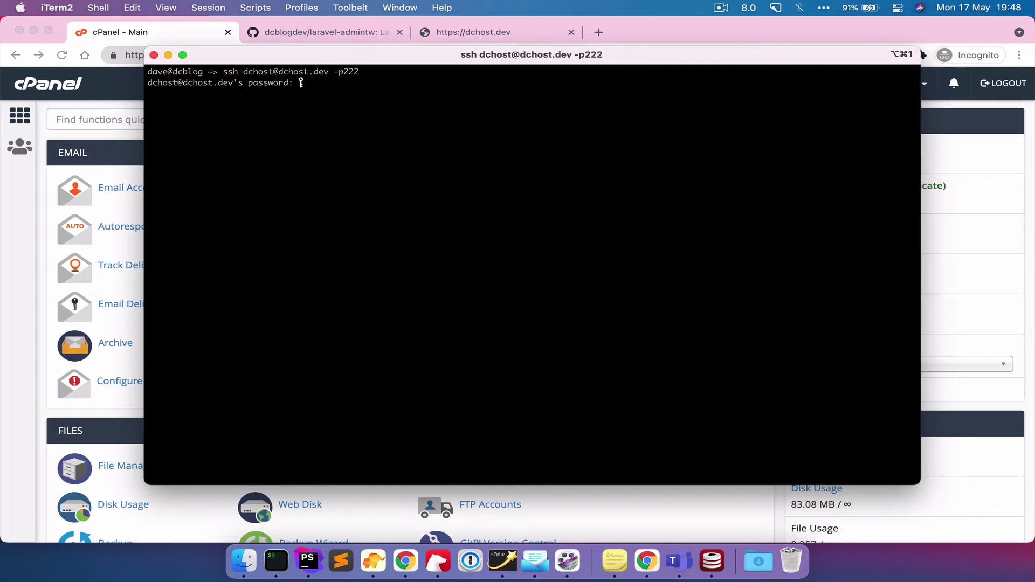
pyautogui.press('Return')
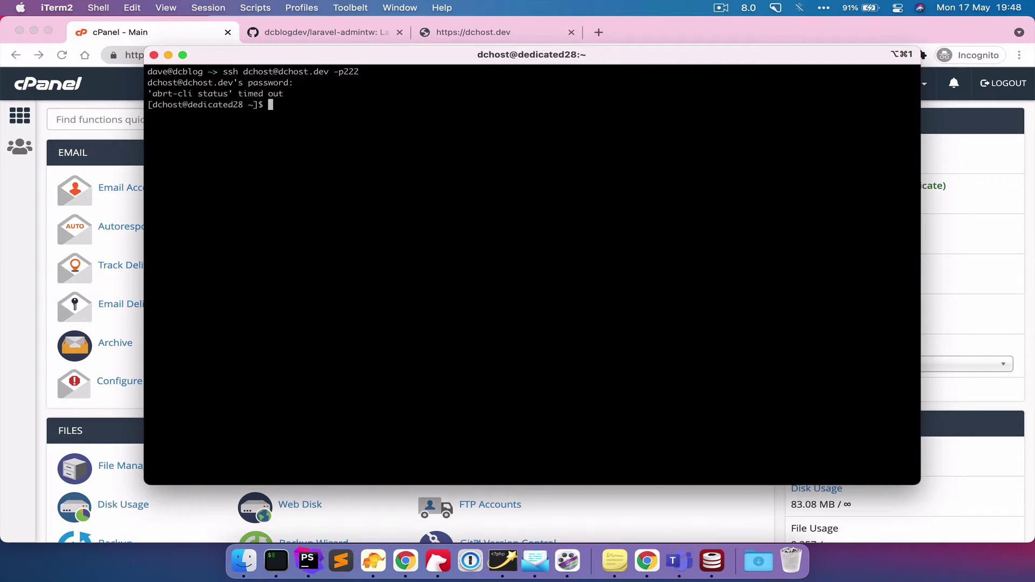
pyautogui.write('ls')
pyautogui.press('Return')
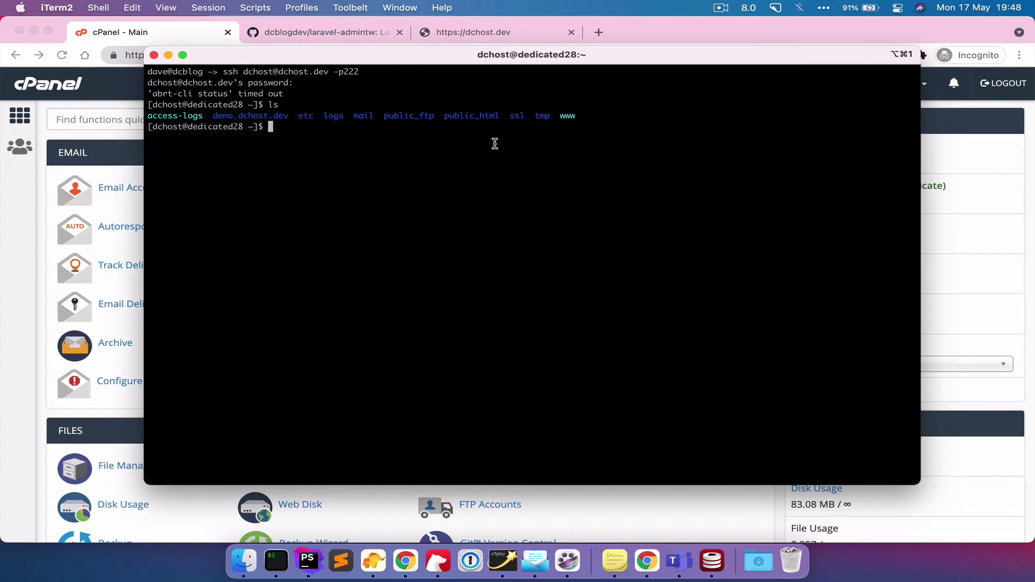
# - Run rm -rf public_html, then list the home directory to confirm it is gone
pyautogui.write('rm -rf')
pyautogui.write('public')
pyautogui.press('Return')
pyautogui.write('-')
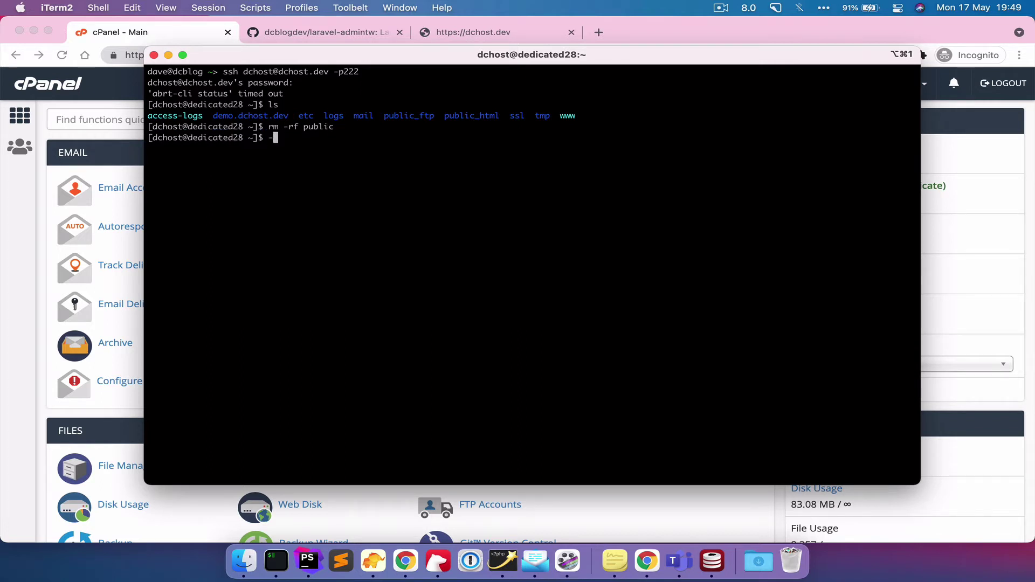
pyautogui.press('BackSpace')
pyautogui.press('Up')
pyautogui.write('_html')
pyautogui.press('Return')
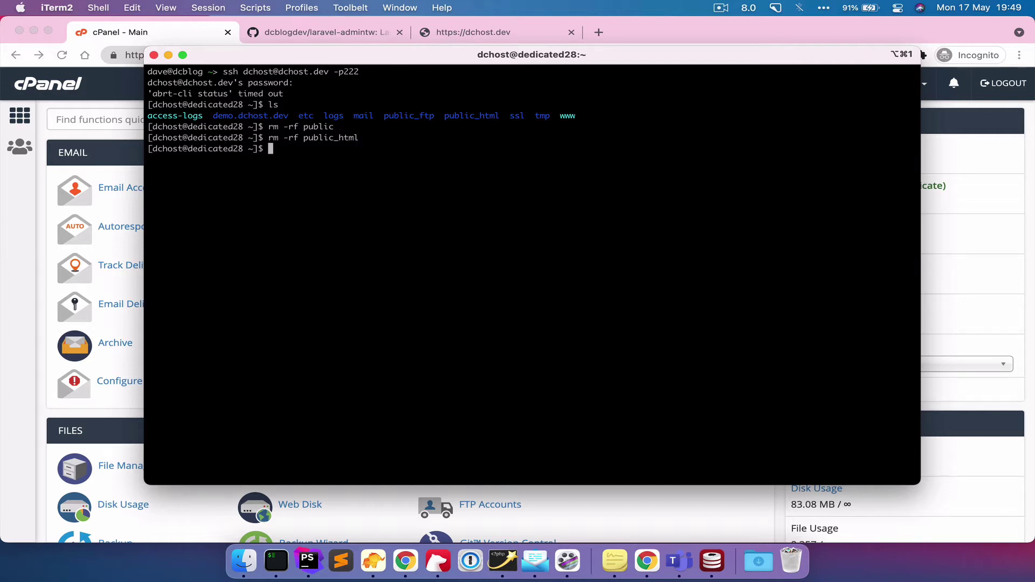
pyautogui.write('ls')
pyautogui.press('Return')
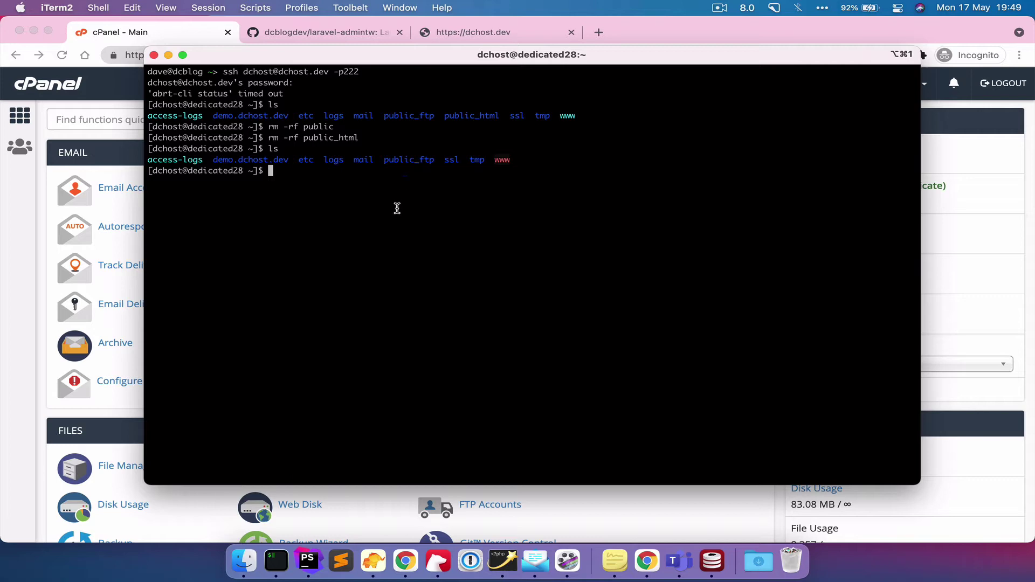
pyautogui.click(357, 25)
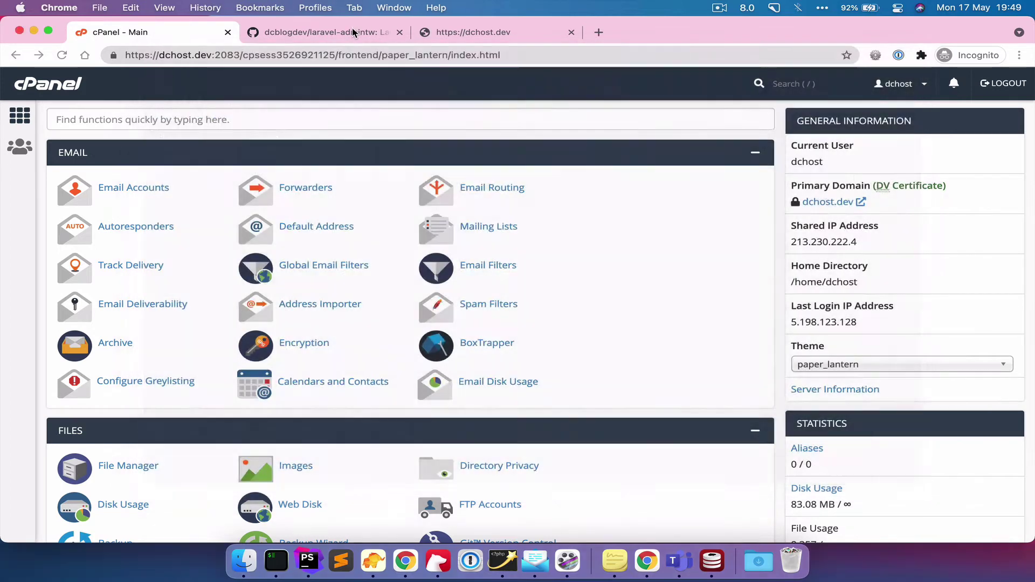
pyautogui.click(686, 221)
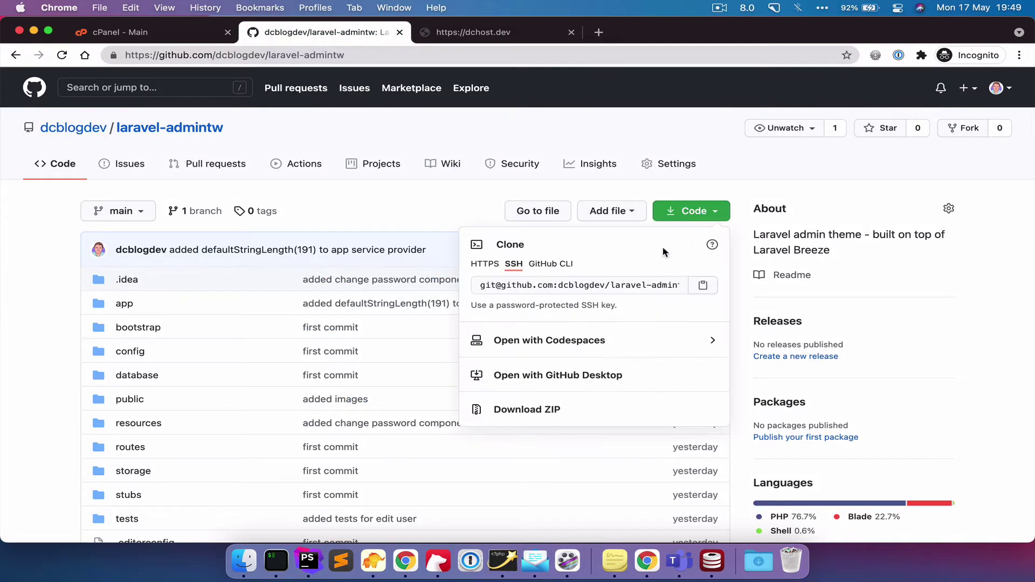
pyautogui.moveTo(481, 285); pyautogui.dragTo(527, 285)
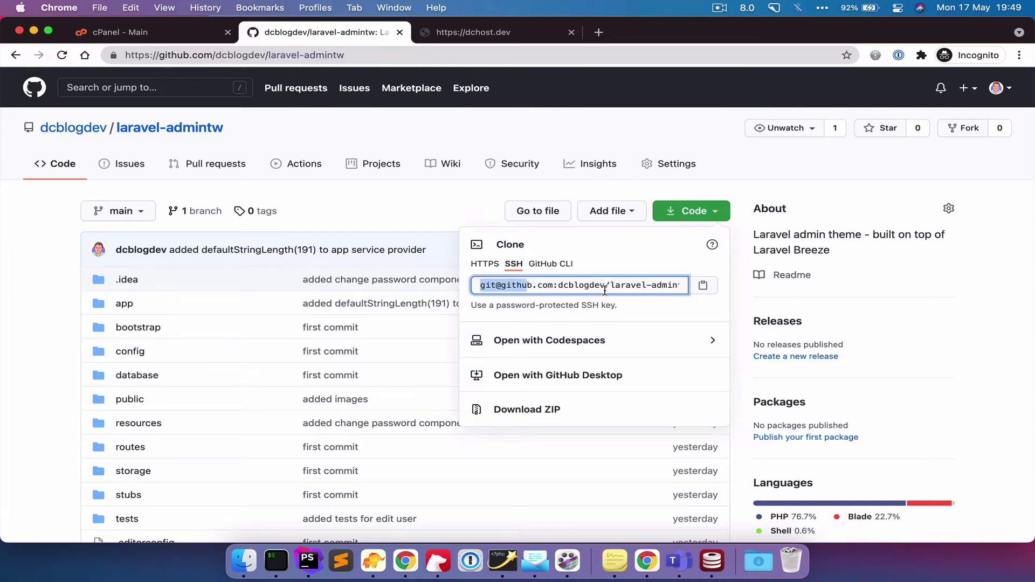
pyautogui.click(703, 285)
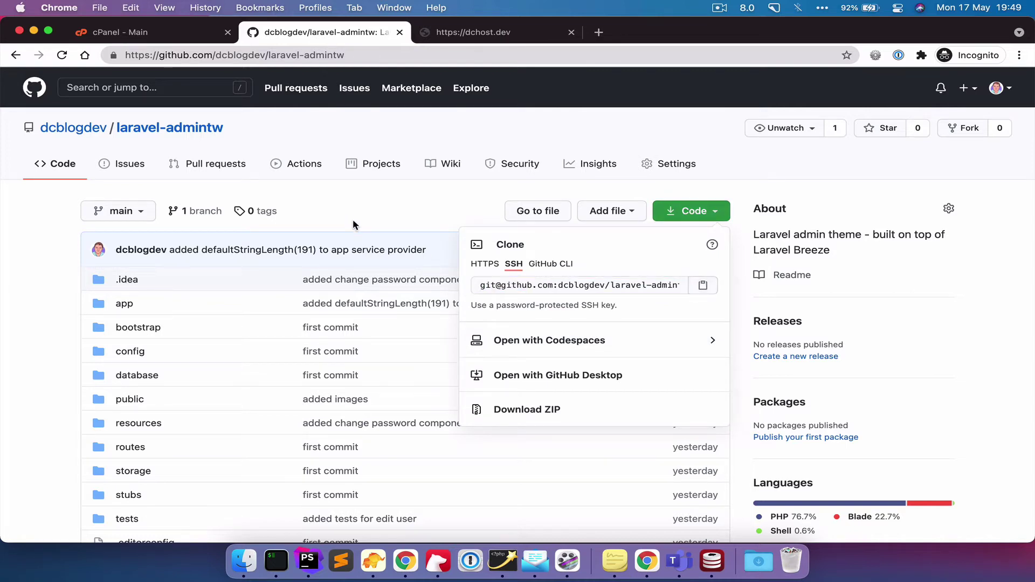
pyautogui.keyDown('shift'); pyautogui.click(571, 288); pyautogui.keyUp('shift')
pyautogui.press('super+a')
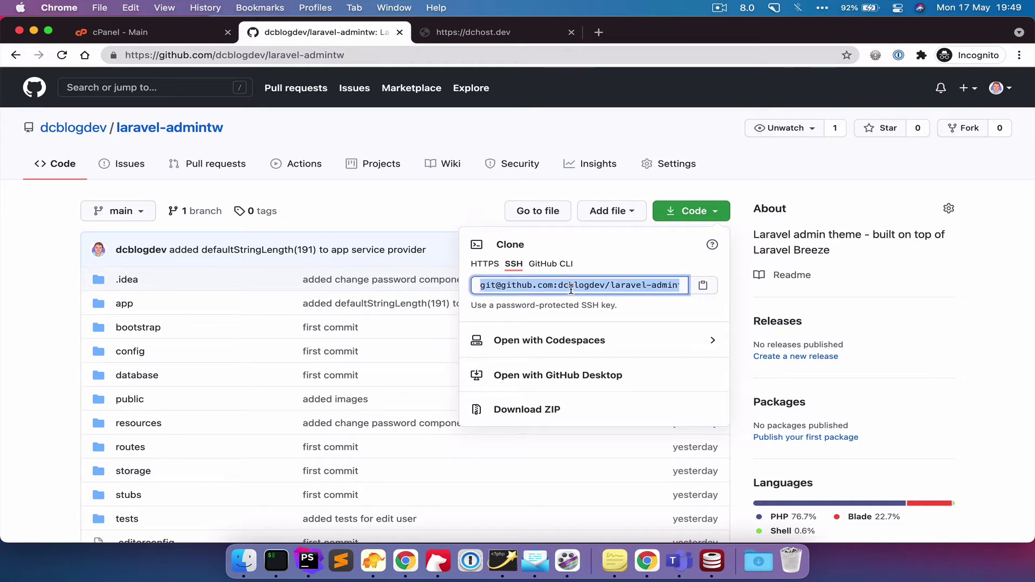
# - Run git clone with the pasted SSH URL into laravel, which fails with publickey permission denied
pyautogui.press('super+Tab')
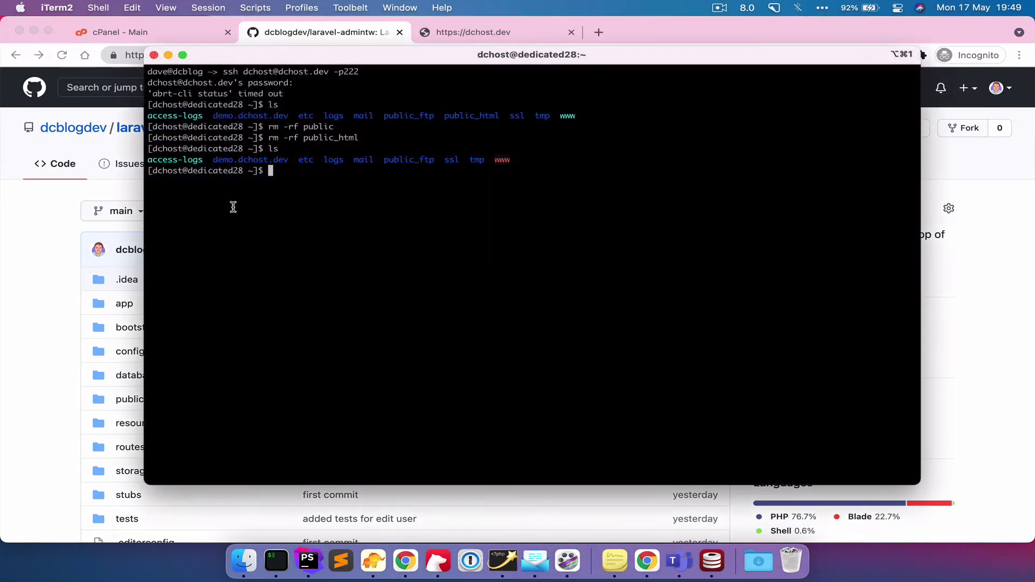
pyautogui.write('git clone')
pyautogui.press('super+v')
pyautogui.write('laravel')
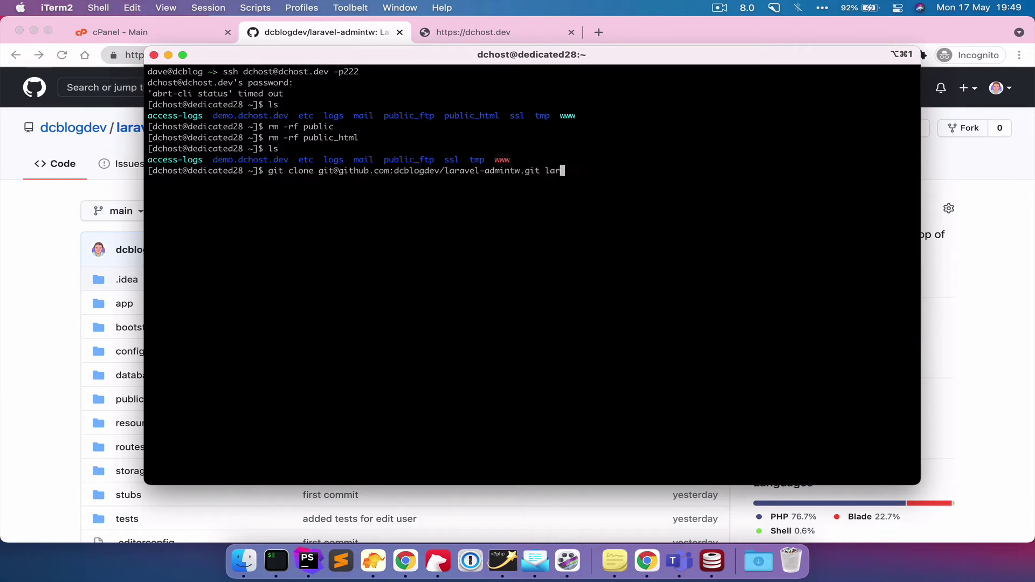
pyautogui.press('Return')
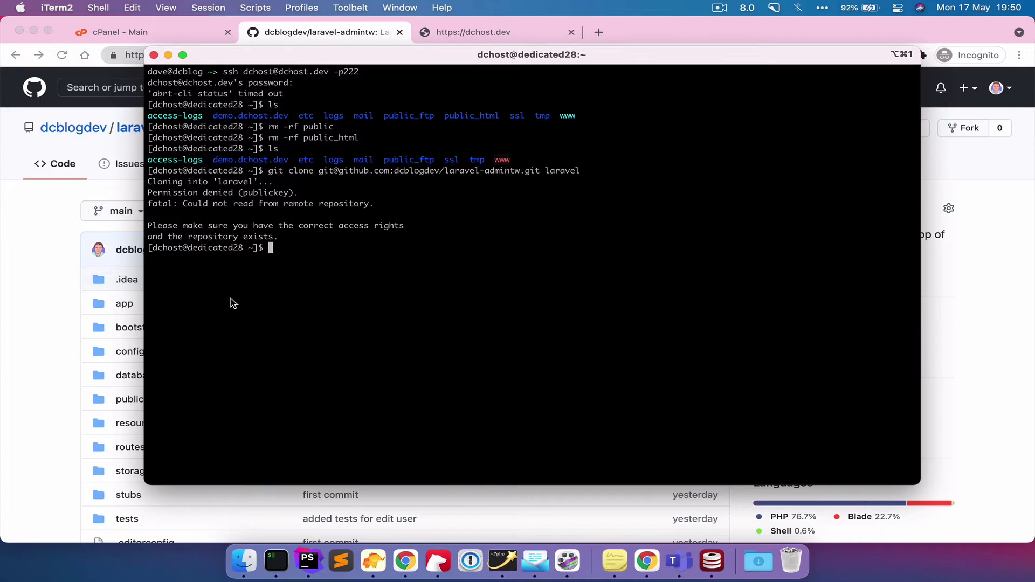
pyautogui.click(64, 307)
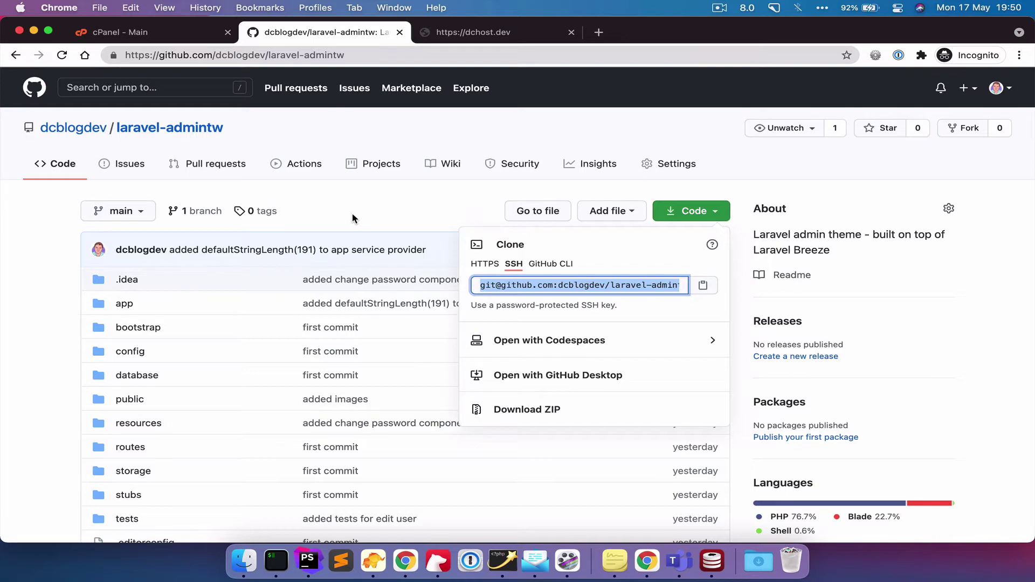
# - Run ssh-keygen, accepting the default key location and an empty passphrase
pyautogui.press('super+Tab')
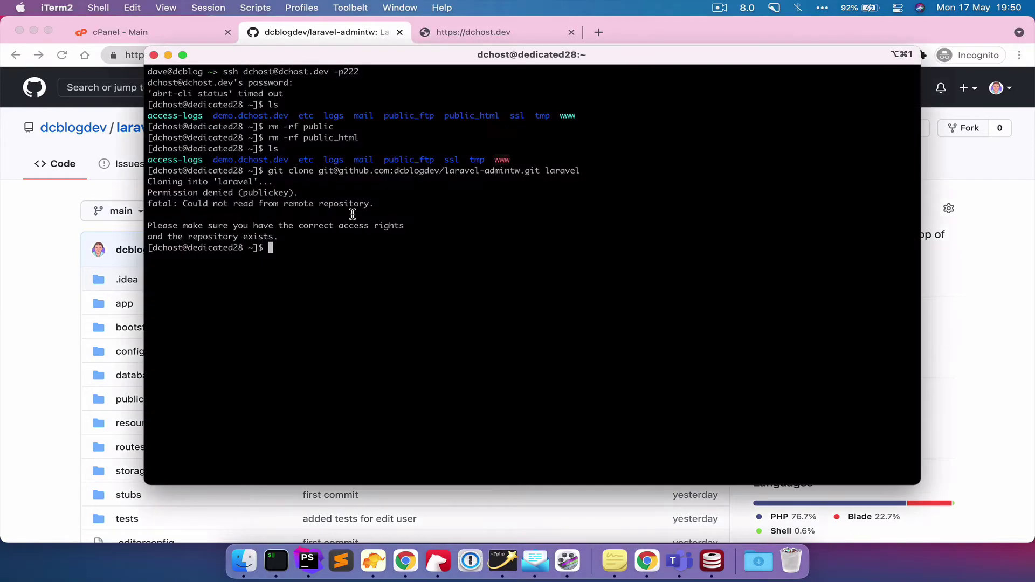
pyautogui.write('ssh-ken')
pyautogui.press('Return')
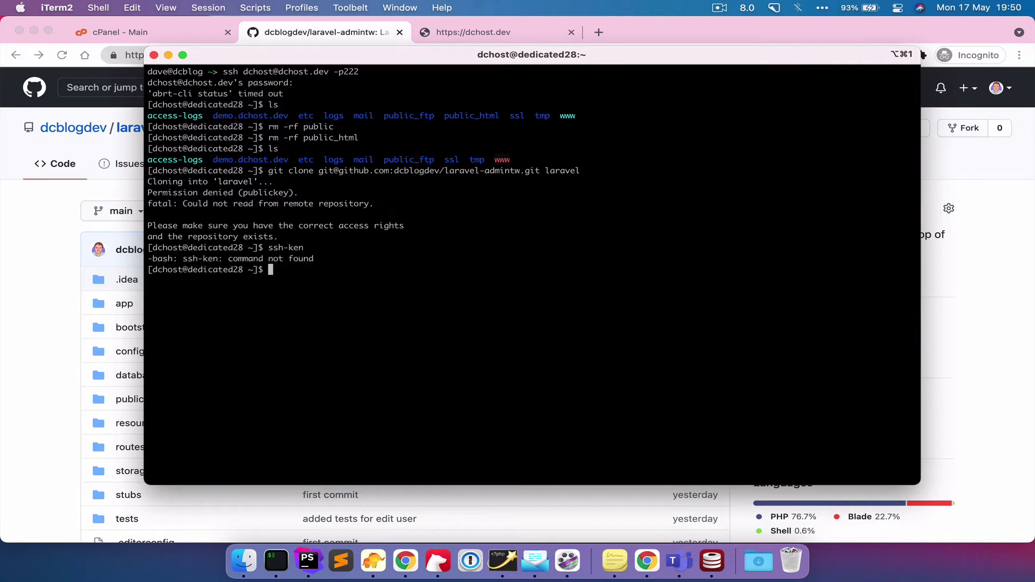
pyautogui.write('ssh')
pyautogui.write('keygen')
pyautogui.press('Left')
pyautogui.press('Left')
pyautogui.press('Left')
pyautogui.press('Left')
pyautogui.press('Left')
pyautogui.press('Left')
pyautogui.write('-')
pyautogui.press('Return')
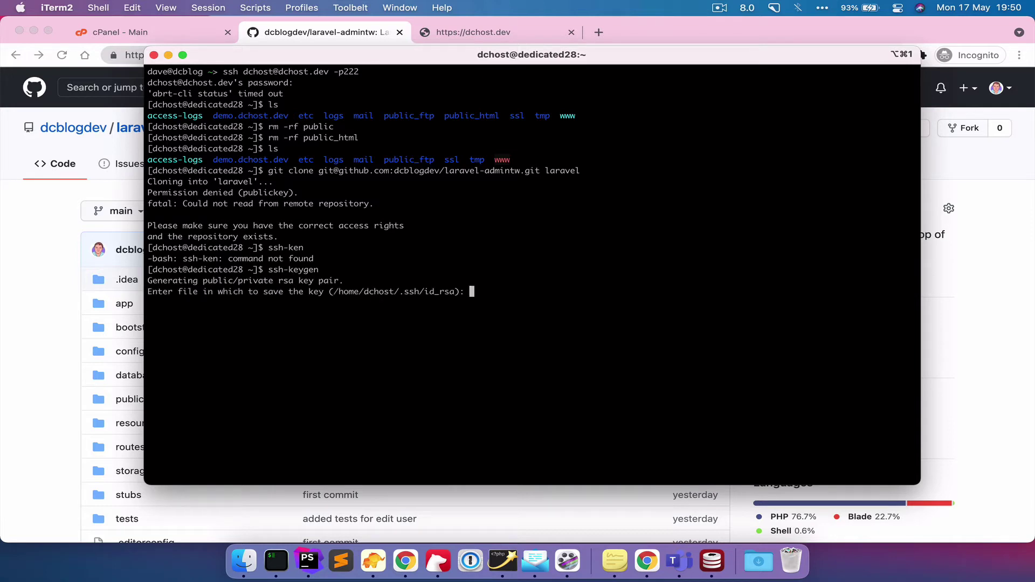
pyautogui.press('Return')
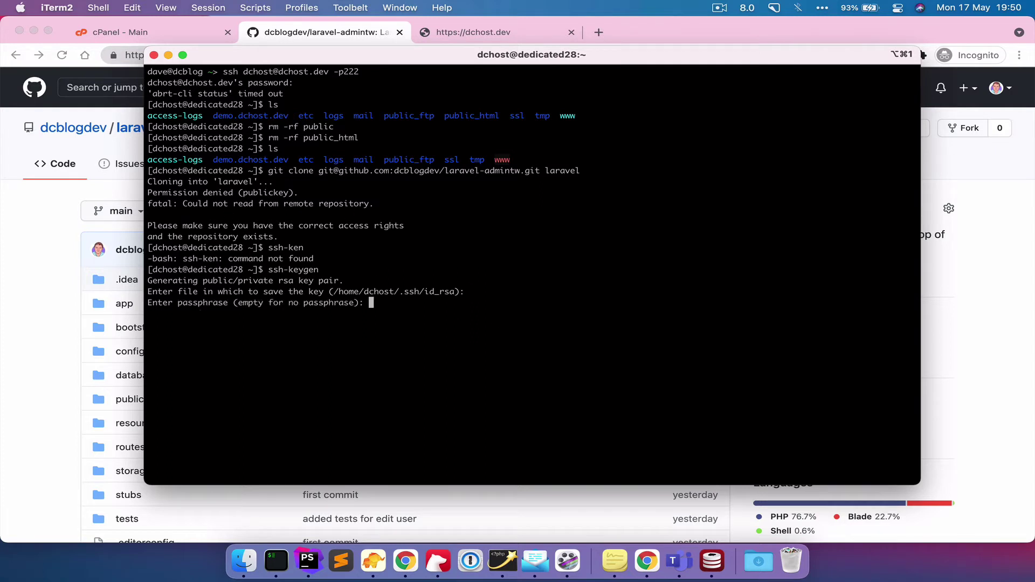
pyautogui.press('Return')
pyautogui.press('Return')
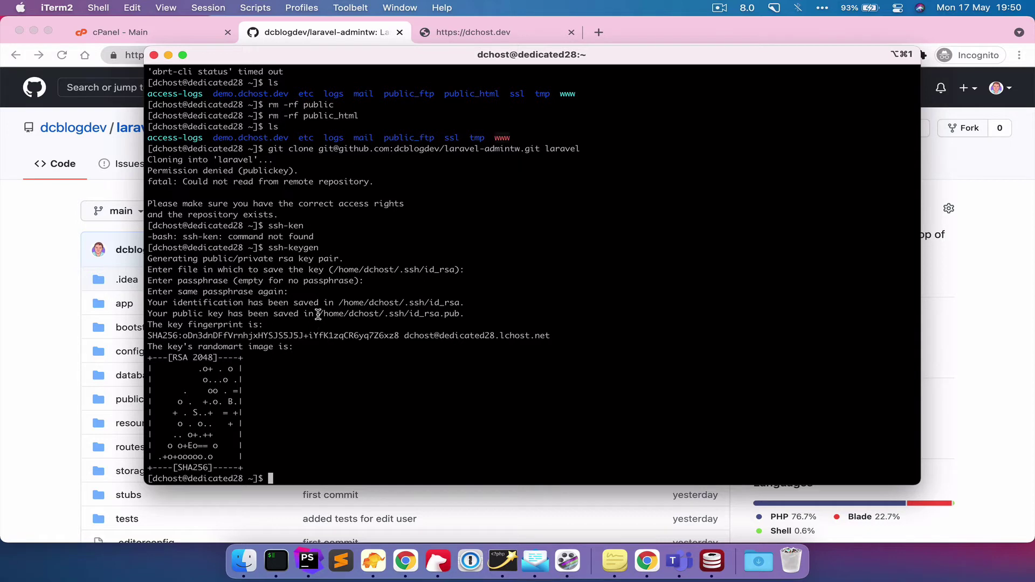
# - Print ~/.ssh/id_rsa.pub with cat and select the whole ssh-rsa public key
pyautogui.moveTo(319, 315); pyautogui.dragTo(463, 318)
pyautogui.click(472, 315)
pyautogui.write('cat')
pyautogui.press('super+v')
pyautogui.press('Return')
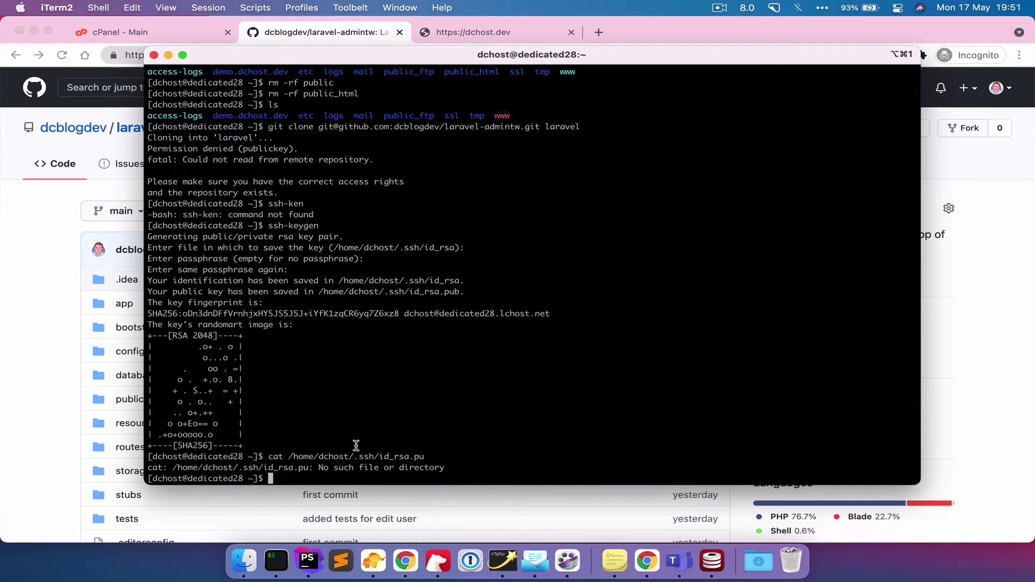
pyautogui.press('Up')
pyautogui.write('b')
pyautogui.press('Return')
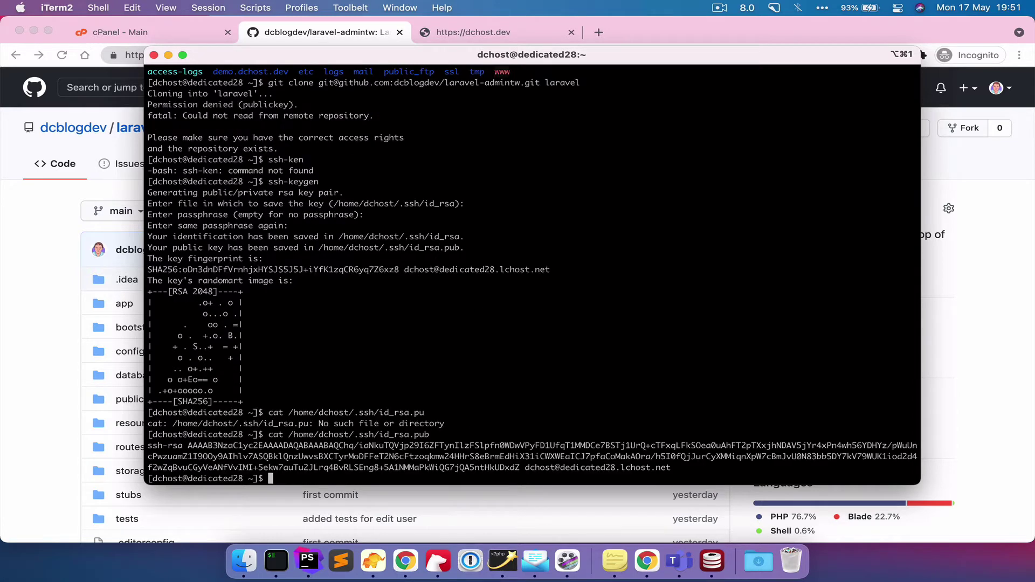
pyautogui.moveTo(671, 468); pyautogui.dragTo(143, 447)
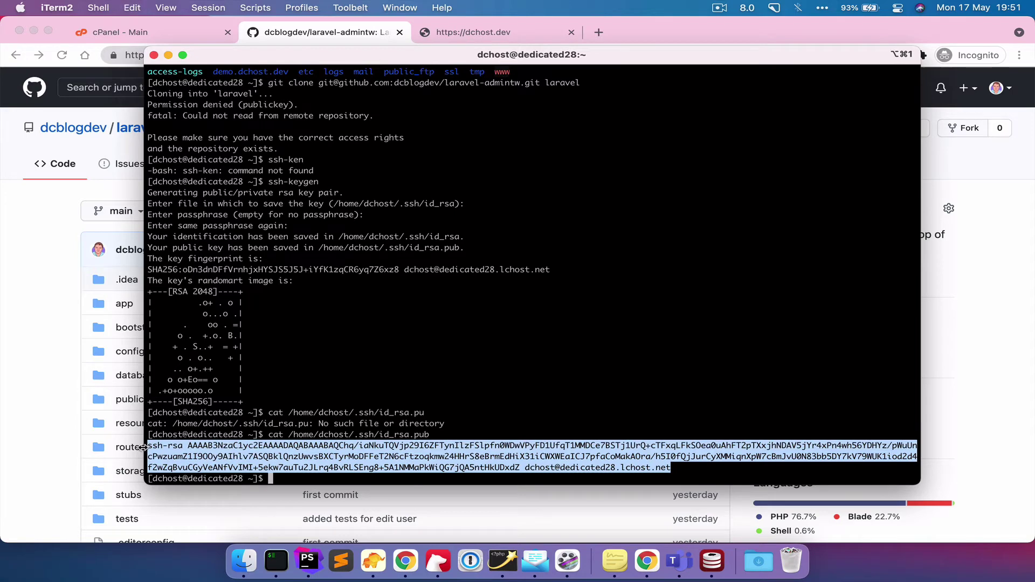
# - Open the Deploy keys page in the laravel-admintw repository settings
pyautogui.click(24, 331)
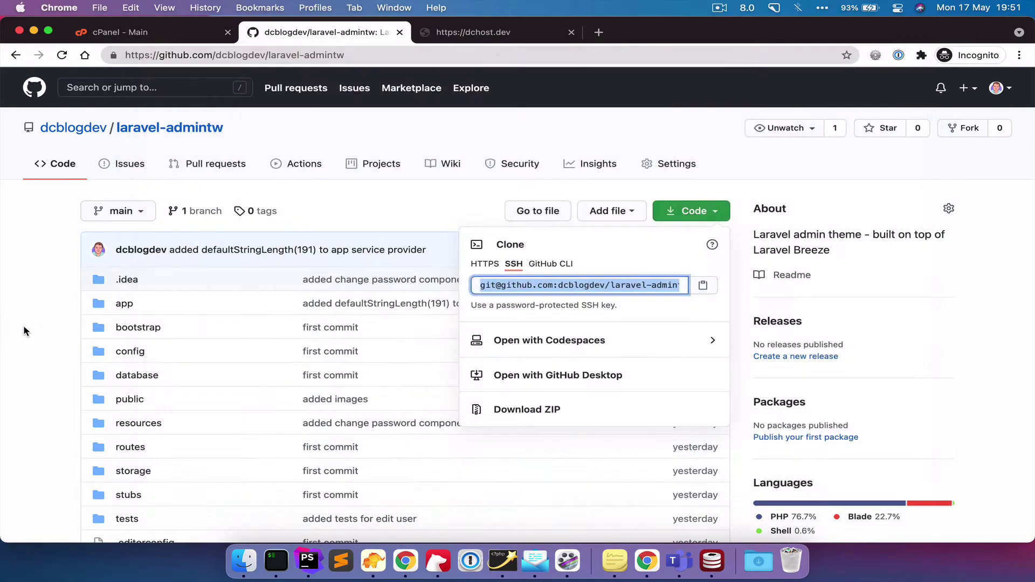
pyautogui.click(487, 186)
pyautogui.click(674, 166)
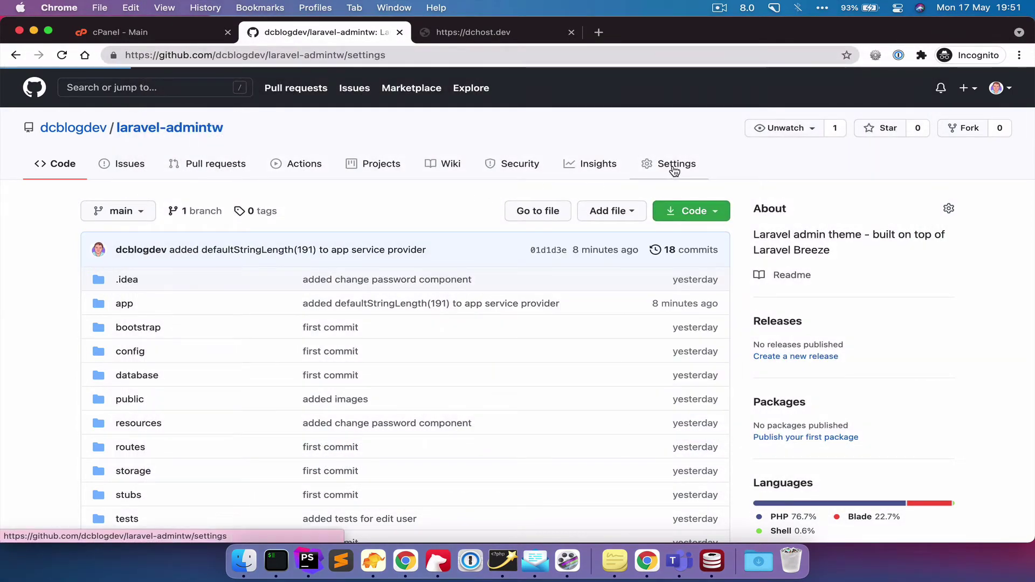
pyautogui.scroll(-2, 169, 364)
pyautogui.click(138, 363)
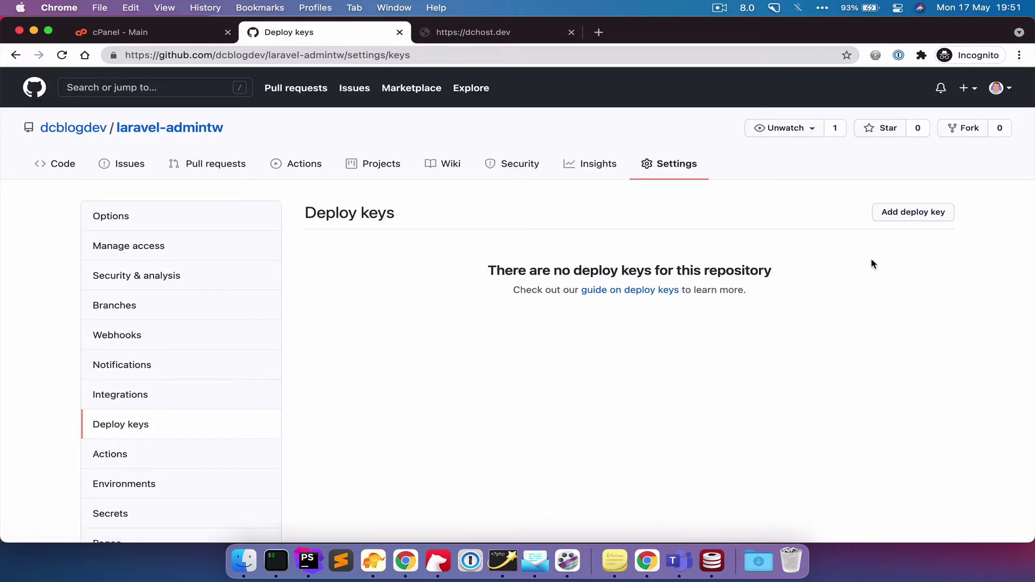
# - Add a deploy key titled 'server' containing the pasted id_rsa.pub public key
pyautogui.click(902, 211)
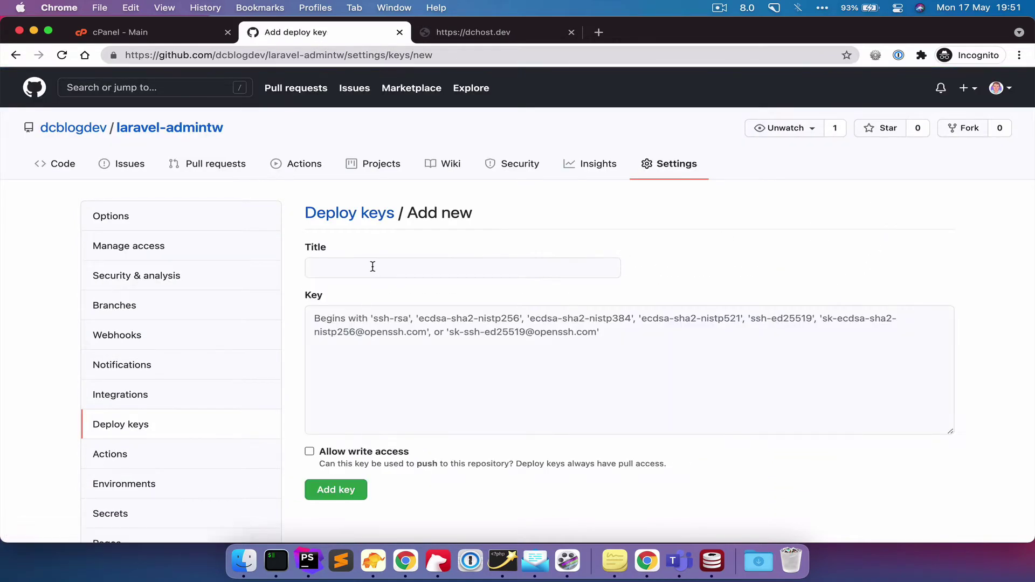
pyautogui.click(373, 267)
pyautogui.write('server')
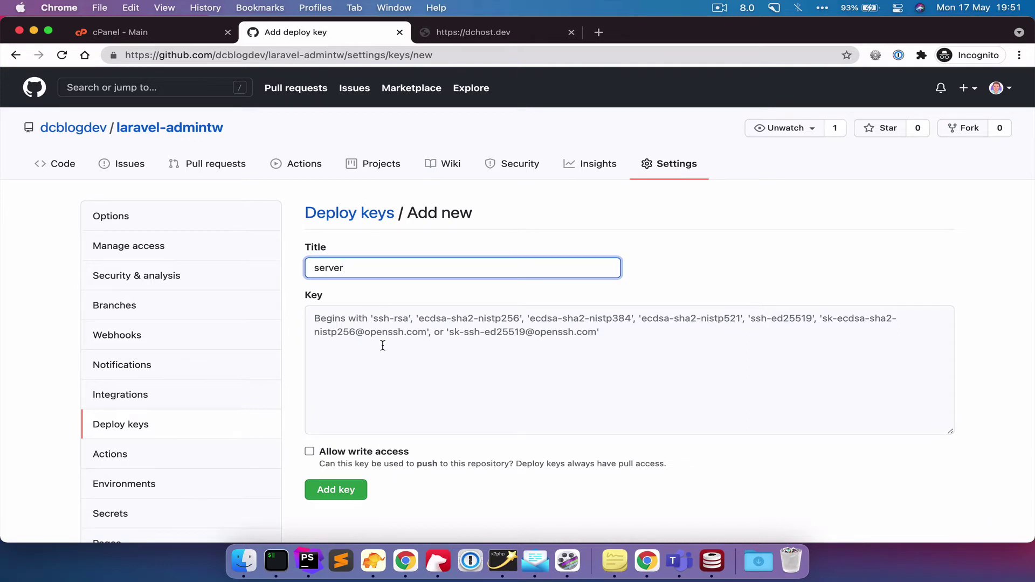
pyautogui.click(381, 347)
pyautogui.press('cmd+v')
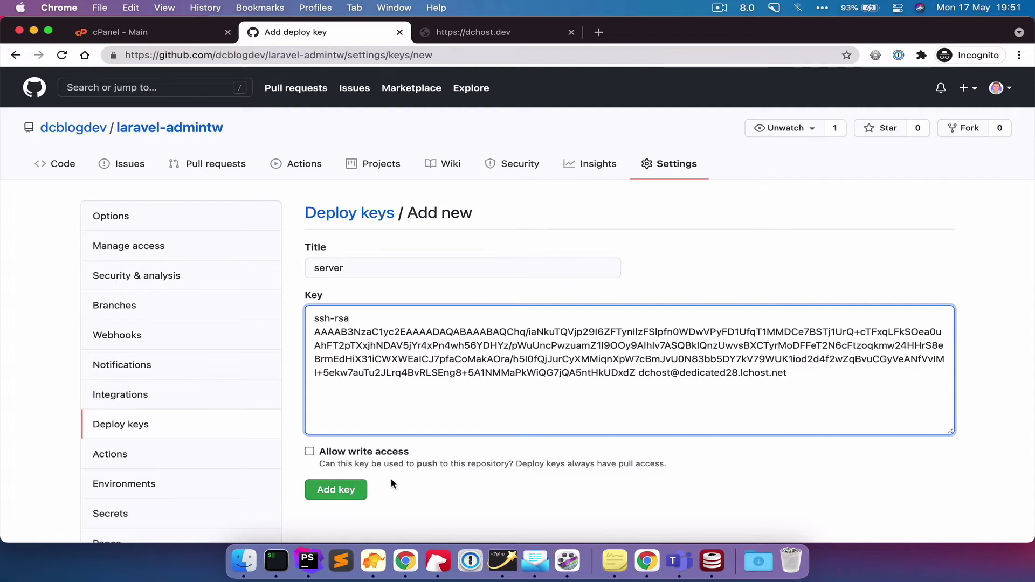
pyautogui.click(326, 491)
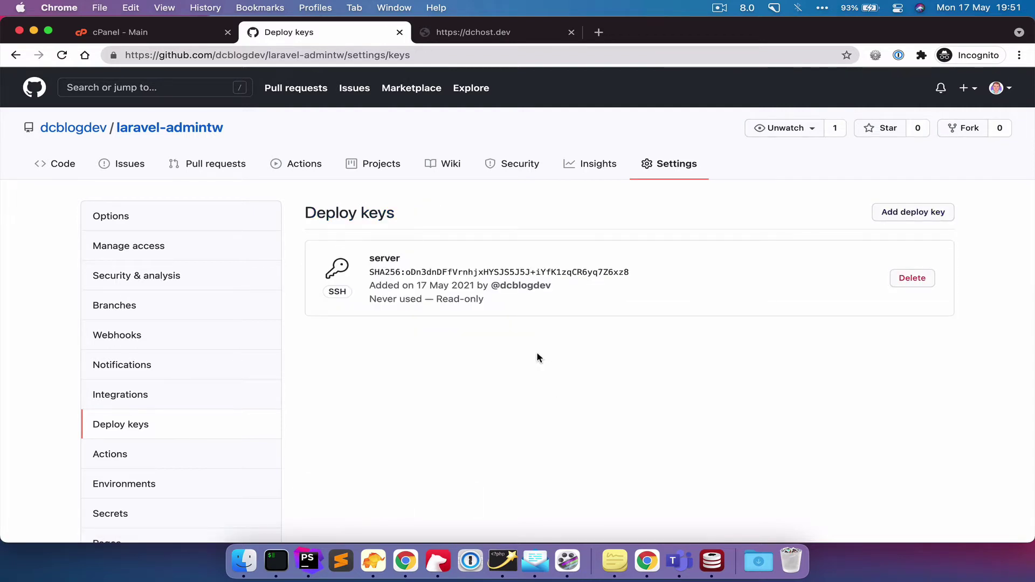
pyautogui.click(285, 561)
# - Clear the terminal and rerun the git clone into laravel, receiving all 394 objects
pyautogui.write('clear')
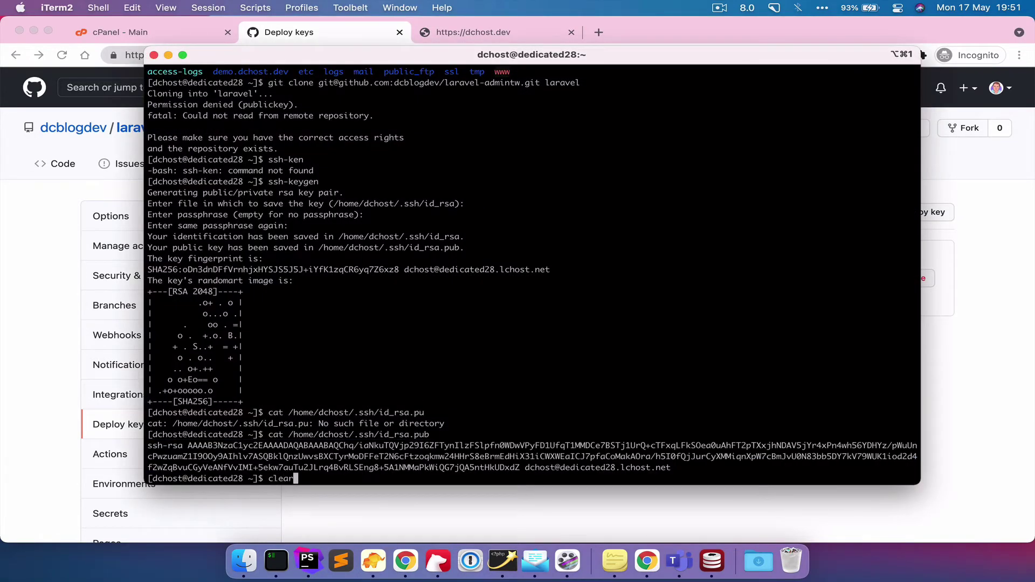
pyautogui.press('Return')
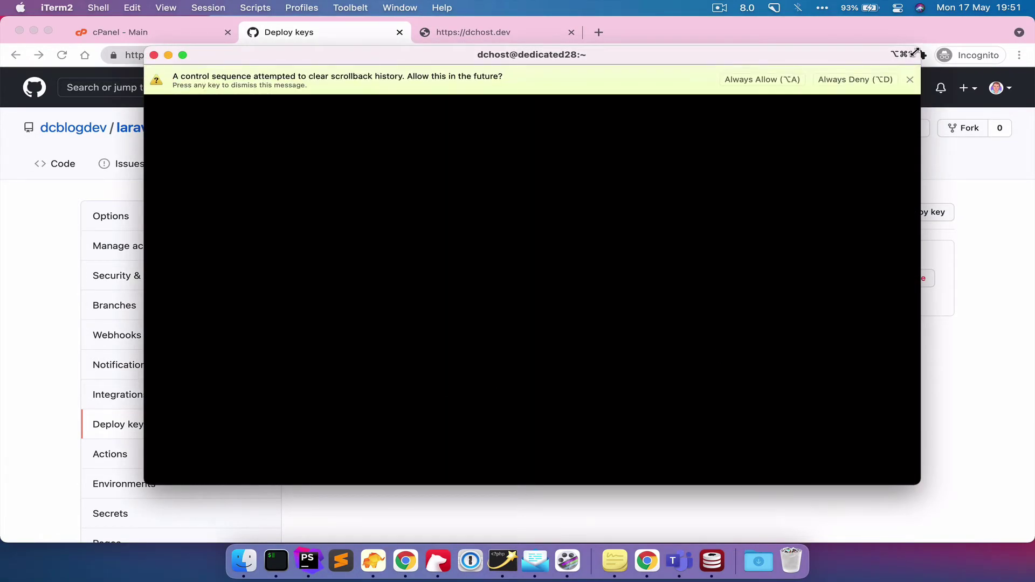
pyautogui.click(910, 79)
pyautogui.write('cat /home/dchost/.ssh/id_rsa.pub')
pyautogui.press('Up')
pyautogui.press('Up')
pyautogui.press('Up')
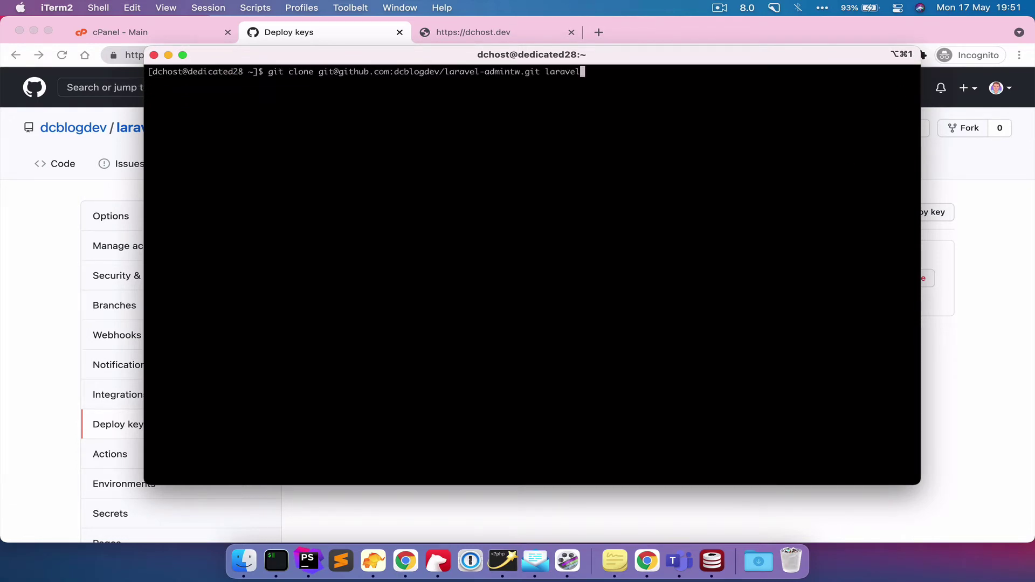
pyautogui.press('Return')
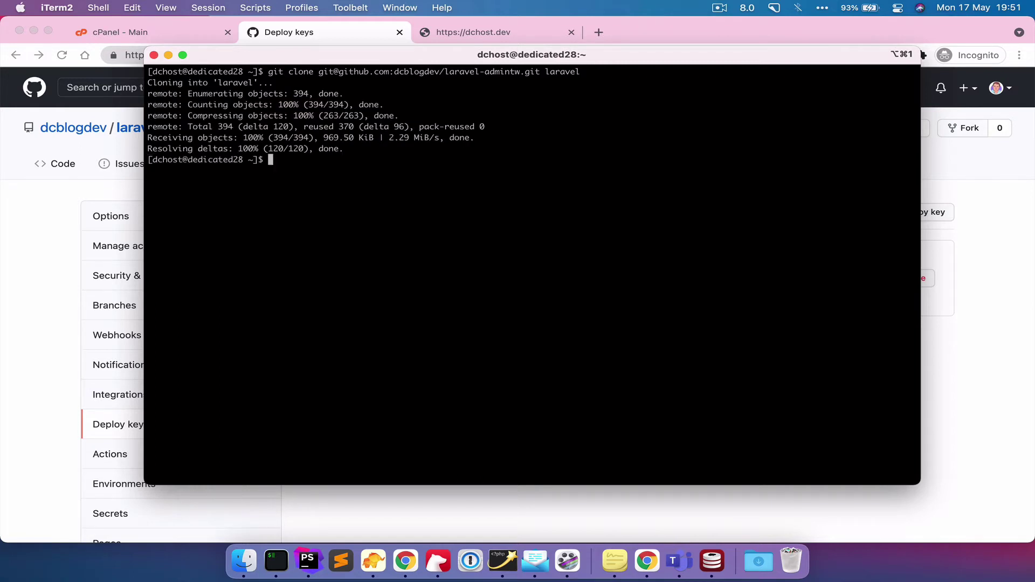
# - List the home directory and the cloned laravel project's files, then return home
pyautogui.write('ls')
pyautogui.press('Return')
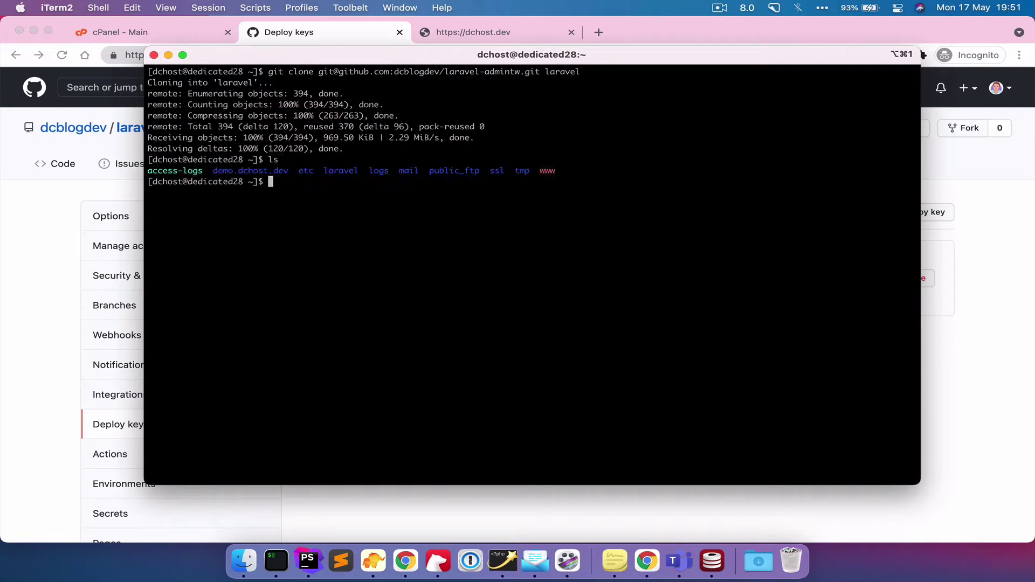
pyautogui.write('cd laravel')
pyautogui.press('Return')
pyautogui.write('ls')
pyautogui.press('Return')
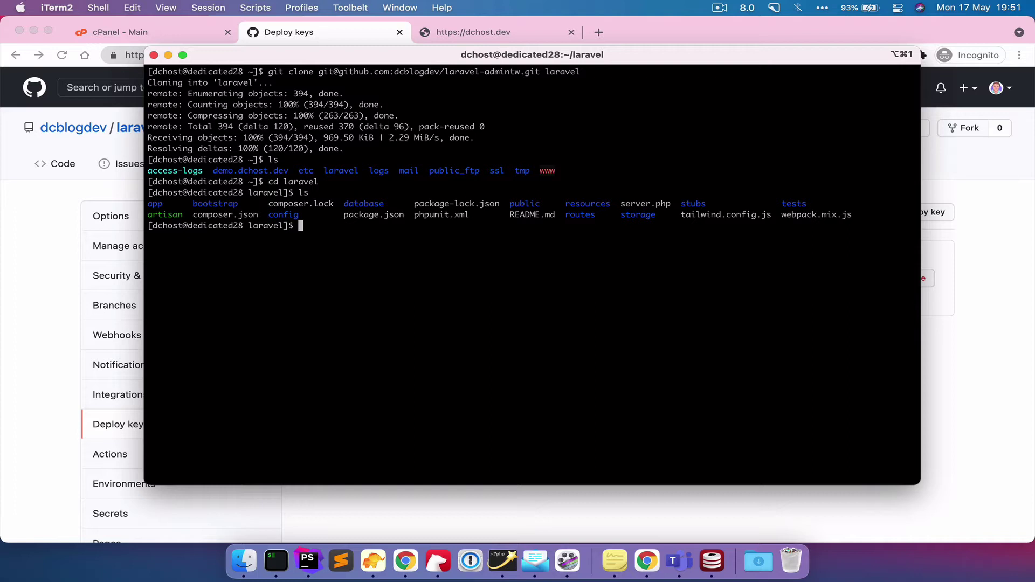
pyautogui.write('cd ../')
pyautogui.press('Return')
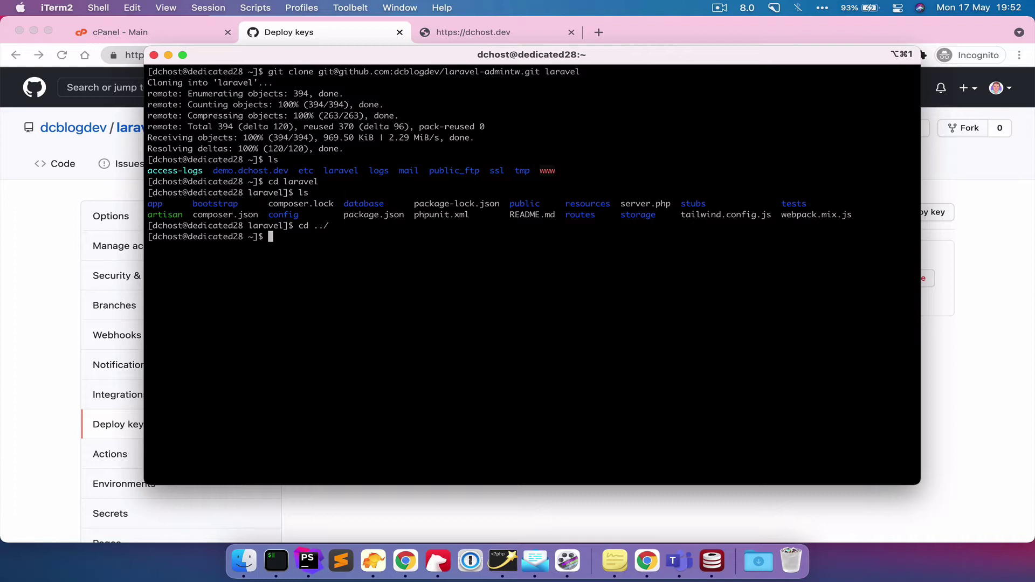
# - Create the symlink with ln -s laravel/public public_html and verify it lists index.php, css and js
pyautogui.write('ln -s laravel/public public_html')
pyautogui.press('Return')
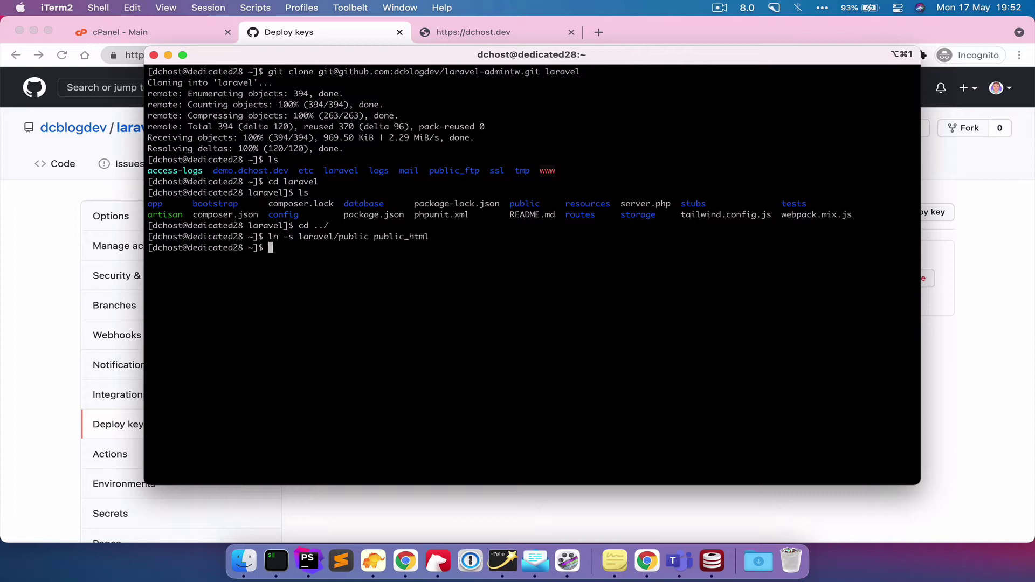
pyautogui.write('cd public_html')
pyautogui.press('Return')
pyautogui.write('ls')
pyautogui.press('Return')
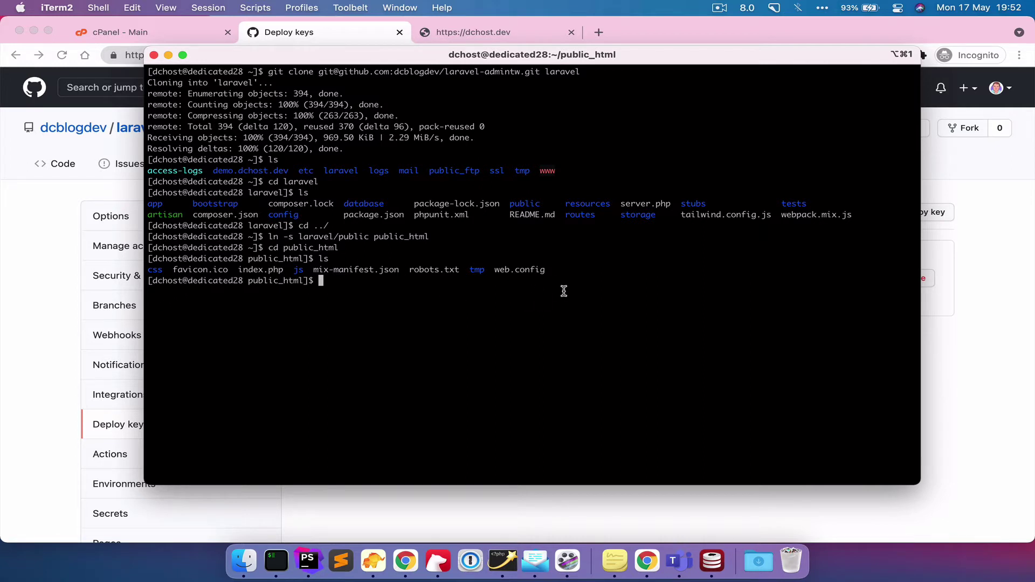
pyautogui.write('cd ../')
pyautogui.press('Return')
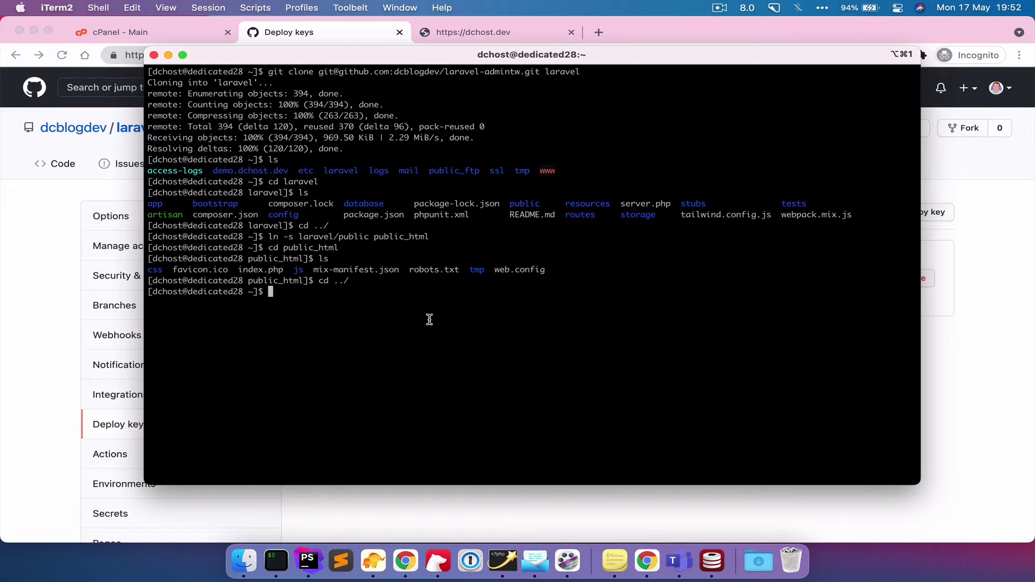
# - Apply chmod 755 to laravel, laravel/public and laravel/storage
pyautogui.write('chmod 755 laravel')
pyautogui.press('Return')
pyautogui.press('Up')
pyautogui.write('/public')
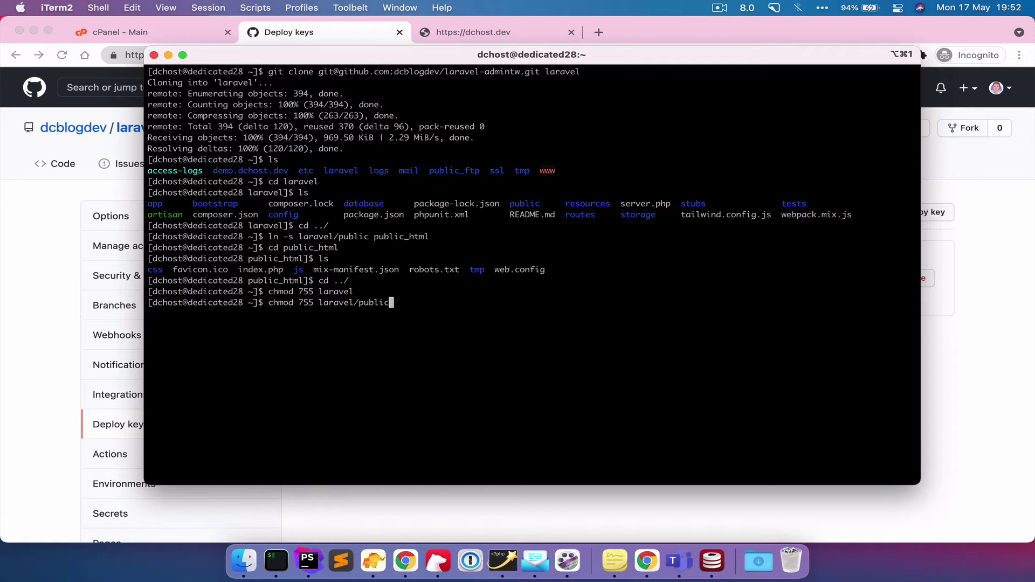
pyautogui.press('Return')
pyautogui.press('Up')
pyautogui.press('BackSpace')
pyautogui.press('BackSpace')
pyautogui.press('BackSpace')
pyautogui.press('BackSpace')
pyautogui.press('BackSpace')
pyautogui.press('BackSpace')
pyautogui.write('storage')
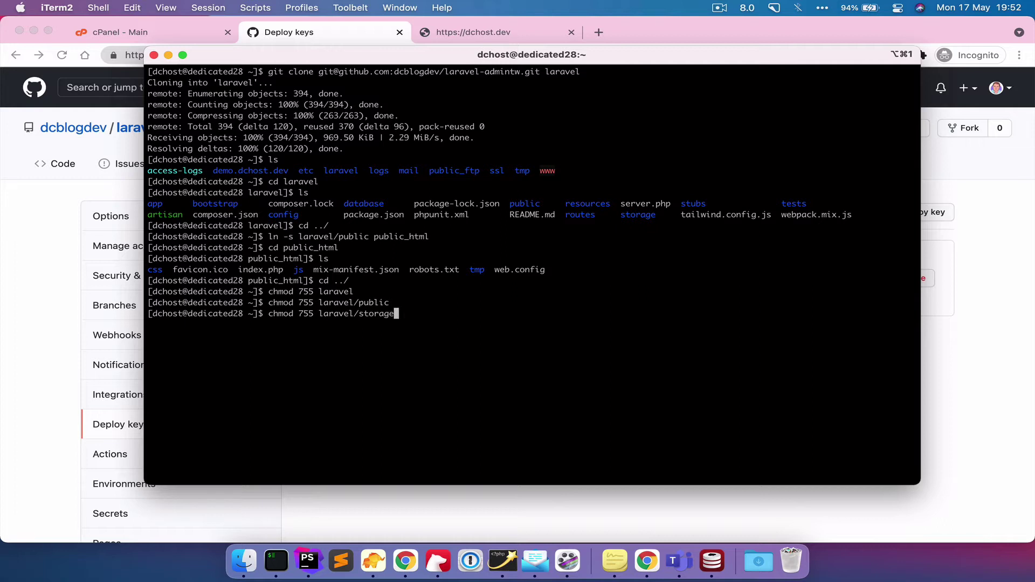
pyautogui.press('Return')
# - Apply chmod 644 to laravel/public/index.php after laravel/index.php fails
pyautogui.press('Up')
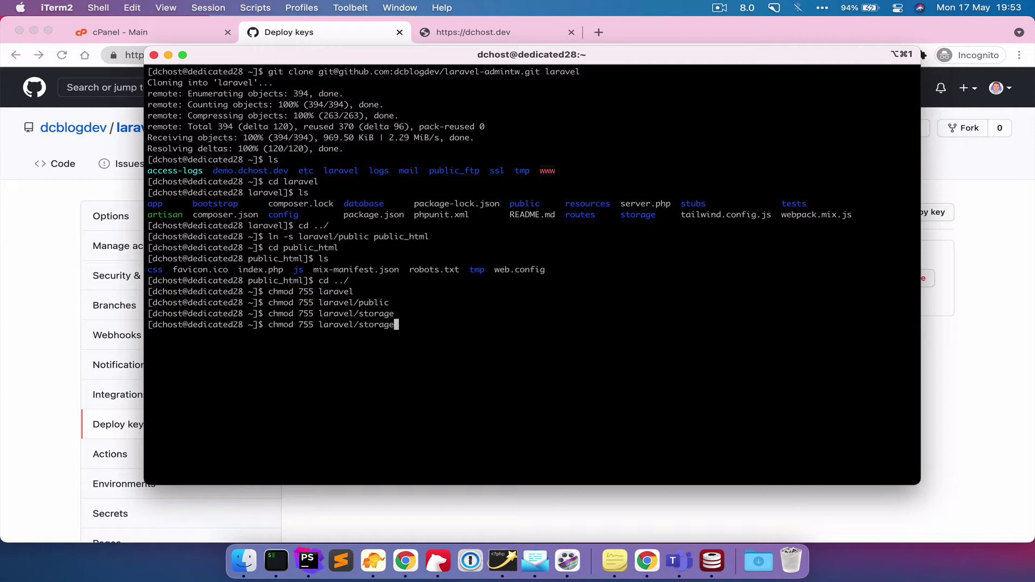
pyautogui.press('Left')
pyautogui.press('Left')
pyautogui.press('Left')
pyautogui.press('Left')
pyautogui.press('Left')
pyautogui.press('Left')
pyautogui.press('Left')
pyautogui.press('Left')
pyautogui.press('Left')
pyautogui.press('Left')
pyautogui.press('Left')
pyautogui.press('Left')
pyautogui.press('Left')
pyautogui.press('Left')
pyautogui.press('Left')
pyautogui.press('BackSpace')
pyautogui.press('BackSpace')
pyautogui.press('BackSpace')
pyautogui.press('BackSpace')
pyautogui.write('644')
pyautogui.press('Right')
pyautogui.press('Right')
pyautogui.press('Right')
pyautogui.press('Right')
pyautogui.press('Right')
pyautogui.press('Right')
pyautogui.press('Right')
pyautogui.press('Right')
pyautogui.press('Right')
pyautogui.press('Right')
pyautogui.press('Right')
pyautogui.press('Right')
pyautogui.press('Right')
pyautogui.press('Right')
pyautogui.press('Right')
pyautogui.press('Right')
pyautogui.press('BackSpace')
pyautogui.press('BackSpace')
pyautogui.press('BackSpace')
pyautogui.press('BackSpace')
pyautogui.press('BackSpace')
pyautogui.press('BackSpace')
pyautogui.press('BackSpace')
pyautogui.write('index.php')
pyautogui.press('Return')
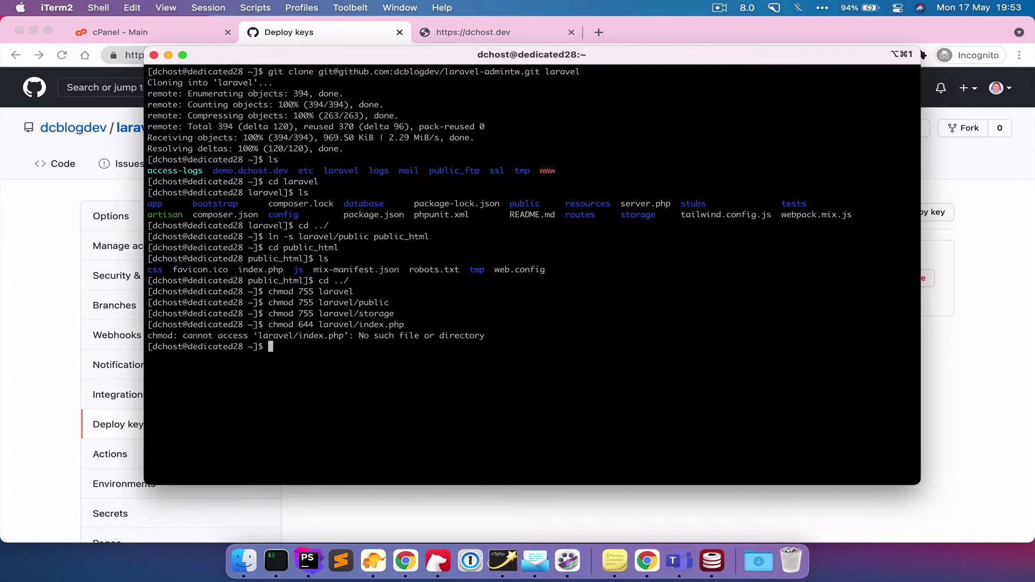
pyautogui.press('Up')
pyautogui.press('Left')
pyautogui.press('Left')
pyautogui.press('Left')
pyautogui.press('Left')
pyautogui.press('Left')
pyautogui.press('Left')
pyautogui.press('Left')
pyautogui.press('Left')
pyautogui.press('Left')
pyautogui.write('public/')
pyautogui.press('Return')
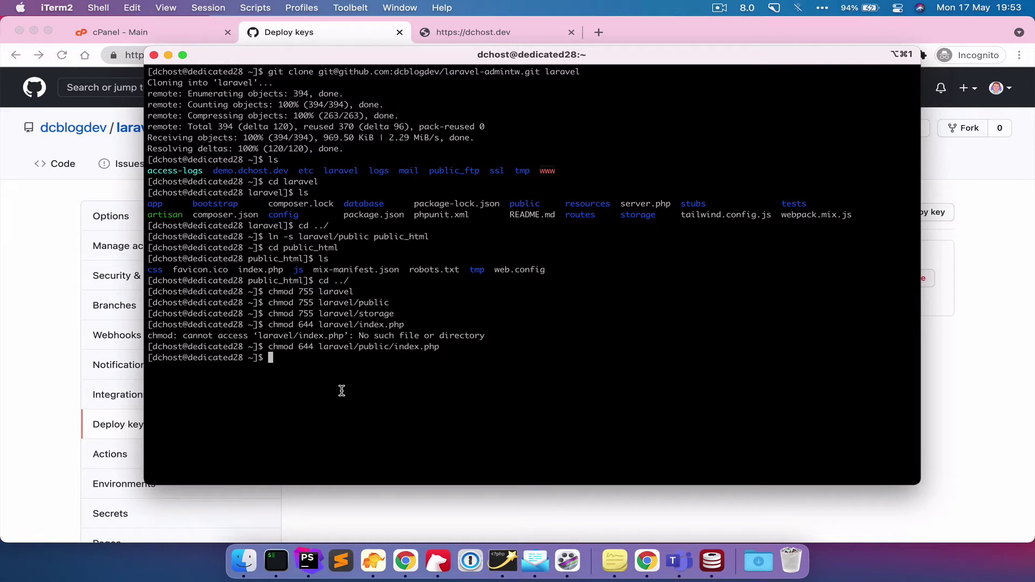
# - Enter the laravel folder and run composer install to fetch its dependencies
pyautogui.write('cd laravel')
pyautogui.press('Return')
pyautogui.write('comp')
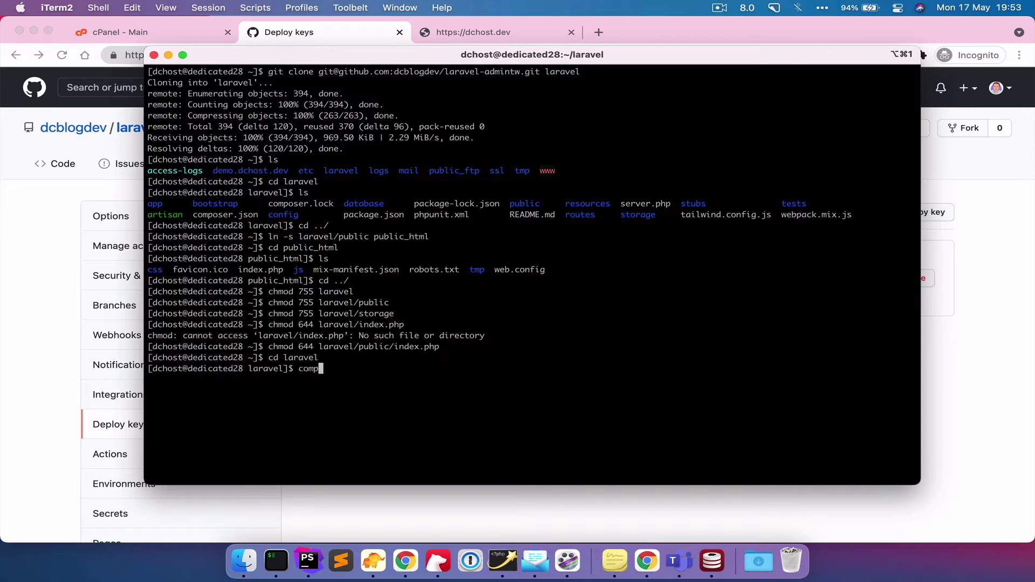
pyautogui.write('oser install')
pyautogui.press('Return')
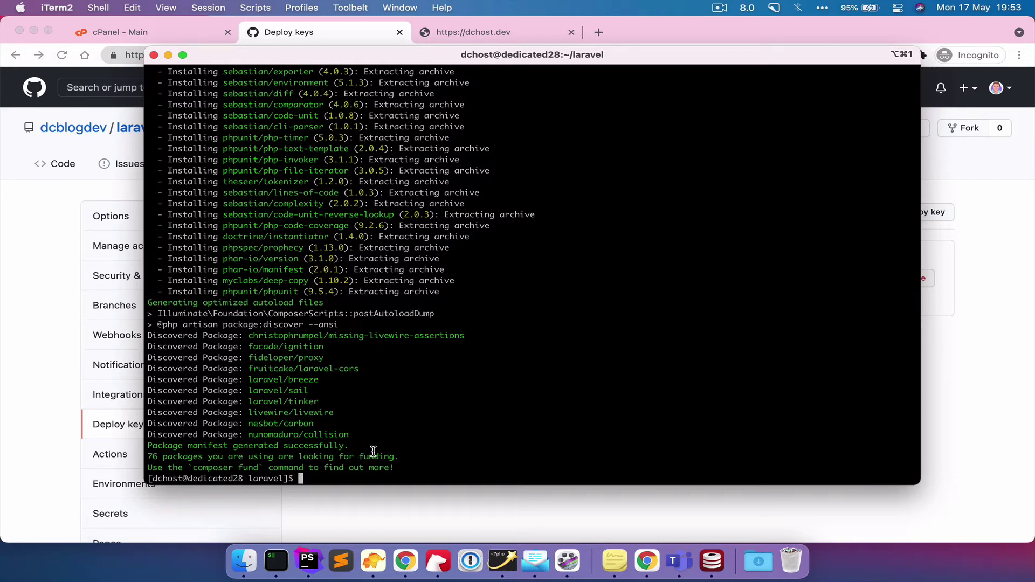
# - List the project files with ls, then with ls -ls to show permissions
pyautogui.write('ls')
pyautogui.press('Return')
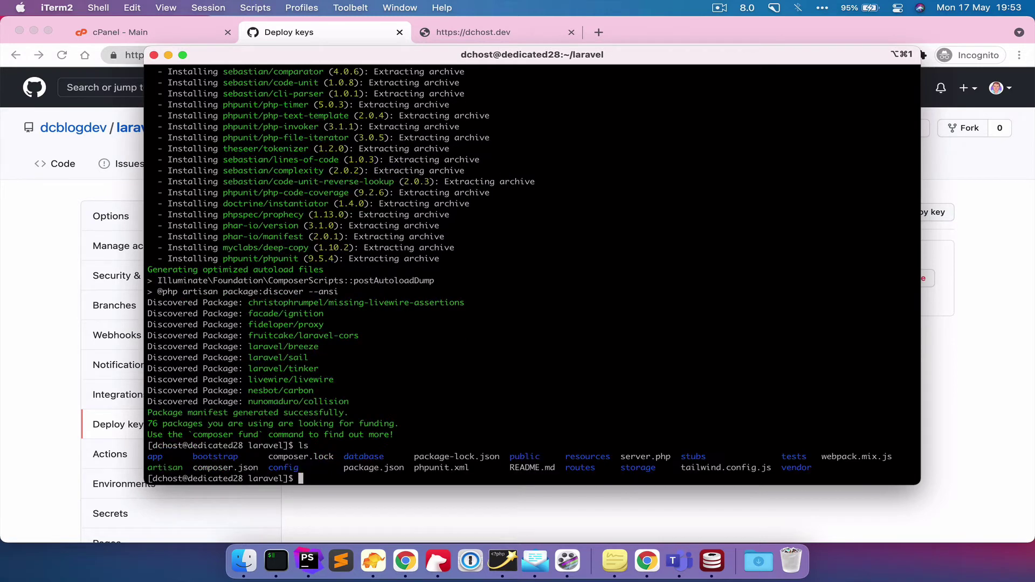
pyautogui.write('ls -ls')
pyautogui.press('Return')
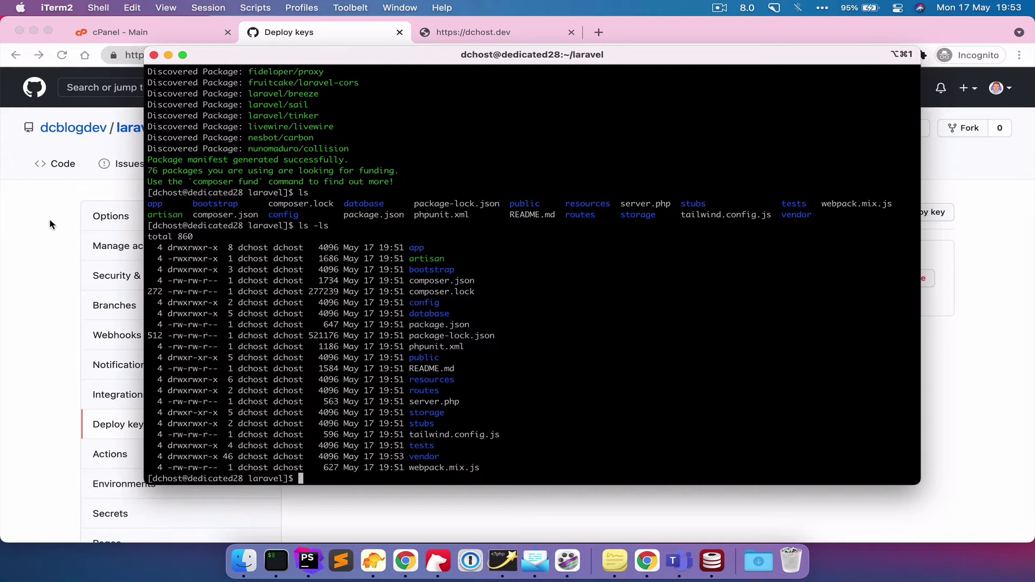
# - Open cPanel's File Manager by searching the tools for 'file'
pyautogui.click(136, 36)
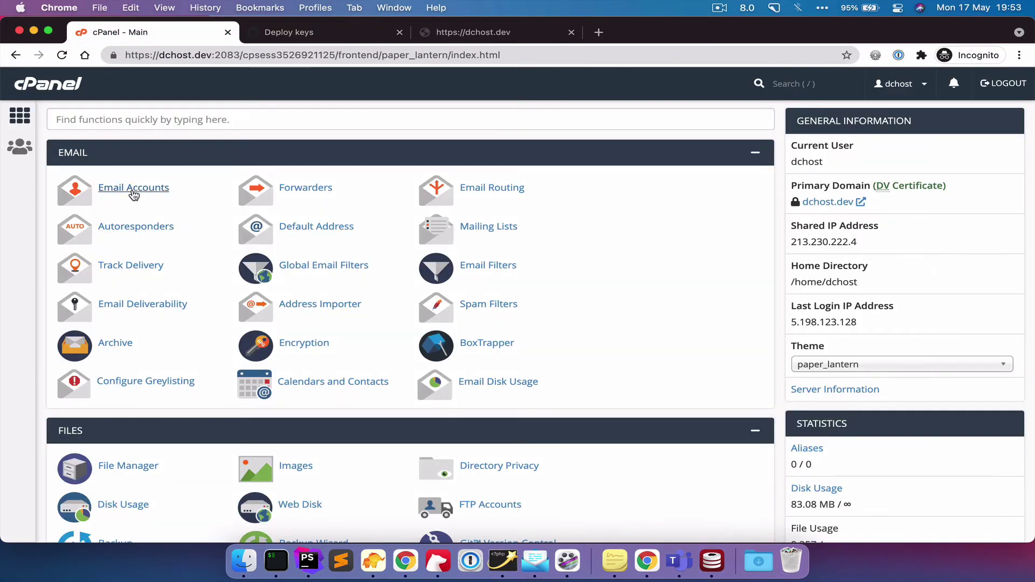
pyautogui.click(92, 117)
pyautogui.write('file')
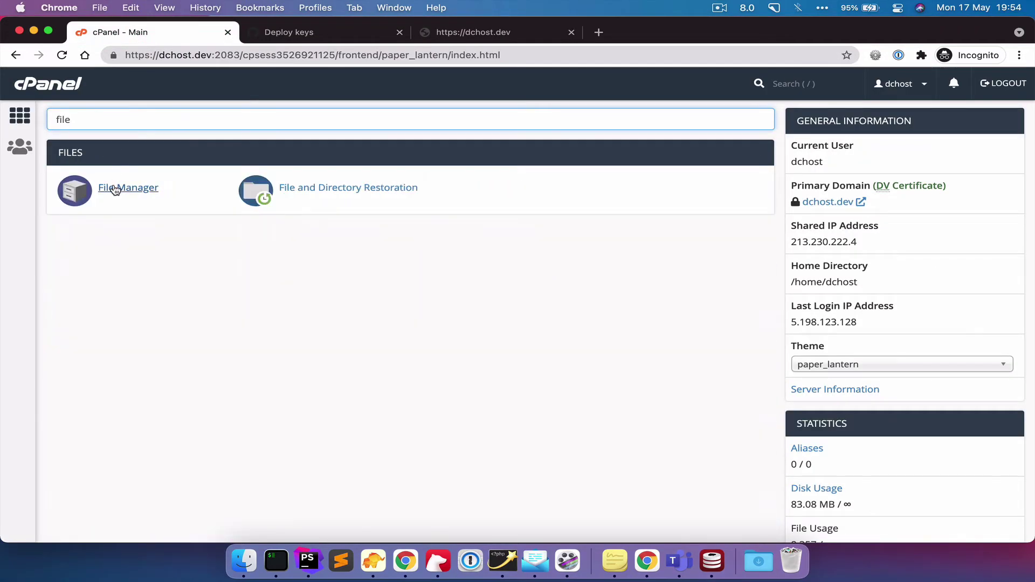
pyautogui.click(114, 190)
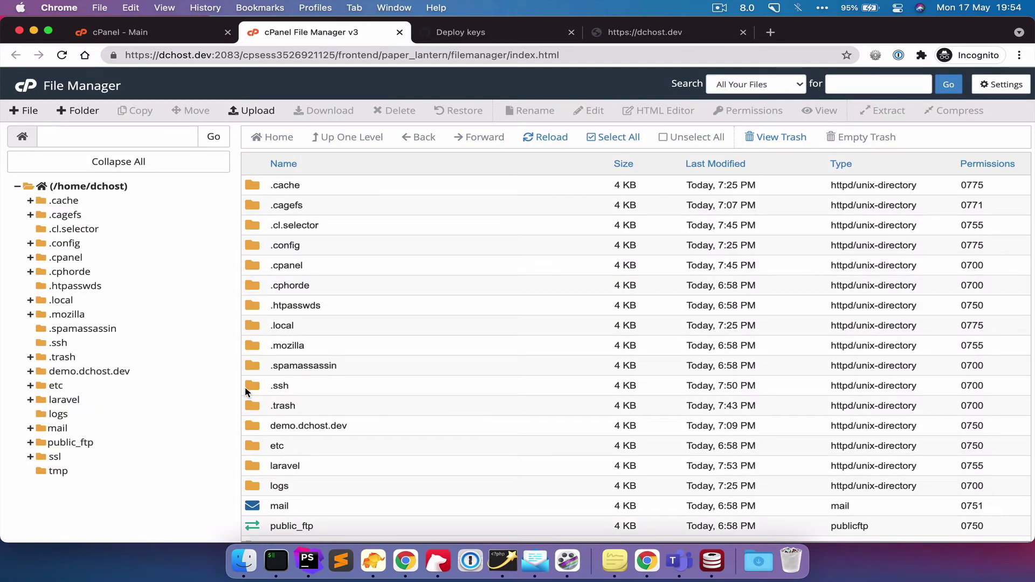
# - Open the laravel folder and check the File Manager preferences, cancelling without changes
pyautogui.scroll(-4, 246, 339)
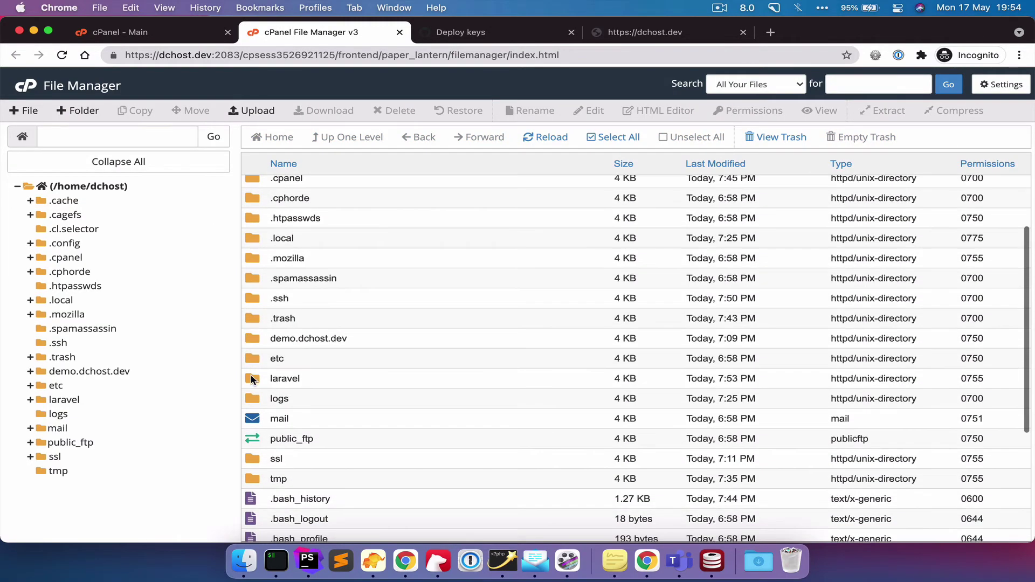
pyautogui.doubleClick(251, 376)
pyautogui.scroll(-3, 459, 384)
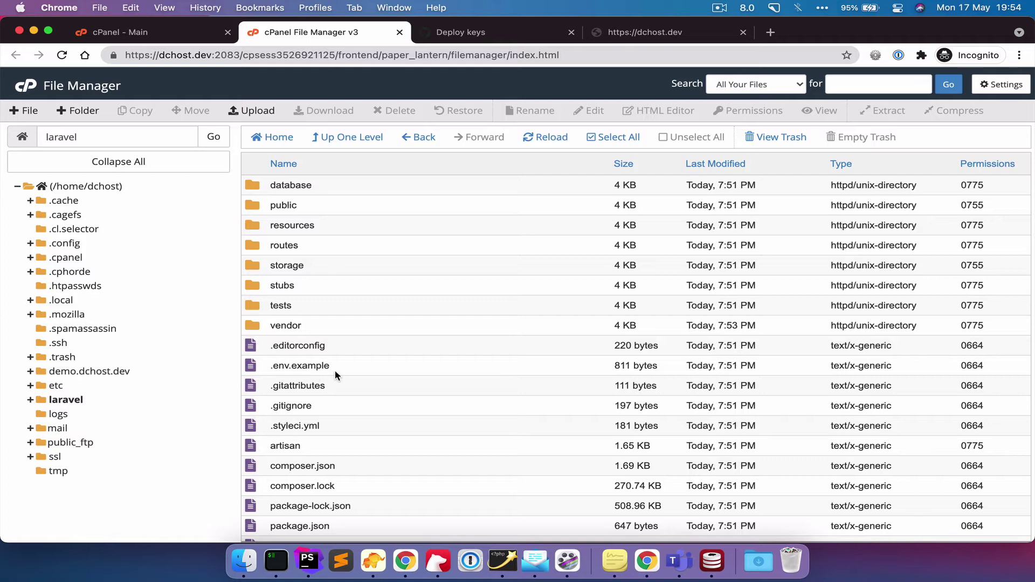
pyautogui.scroll(3, 461, 361)
pyautogui.click(1002, 89)
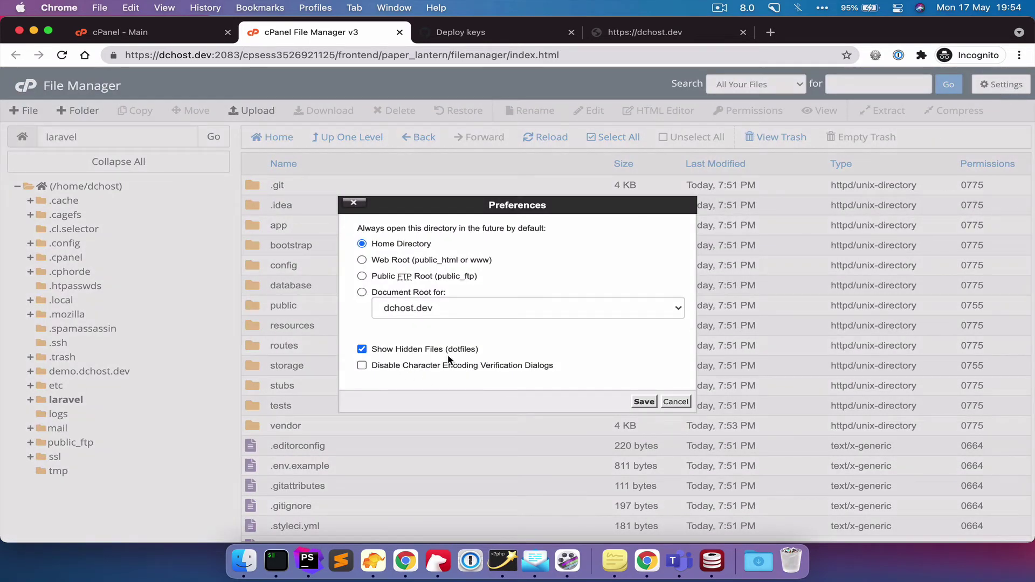
pyautogui.click(676, 403)
pyautogui.scroll(-3, 446, 446)
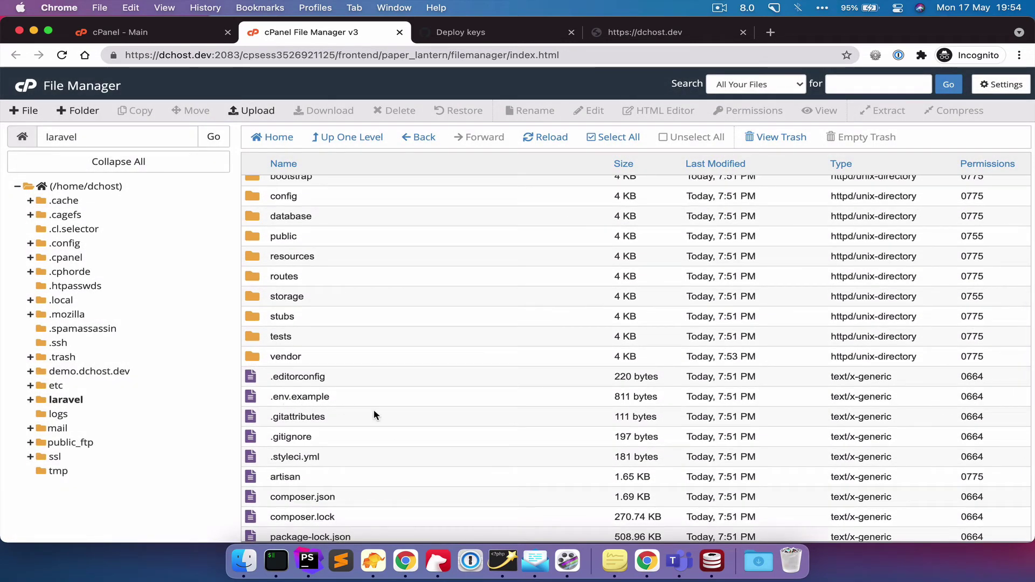
# - Create the server's .env file by copying .env.example
pyautogui.click(277, 564)
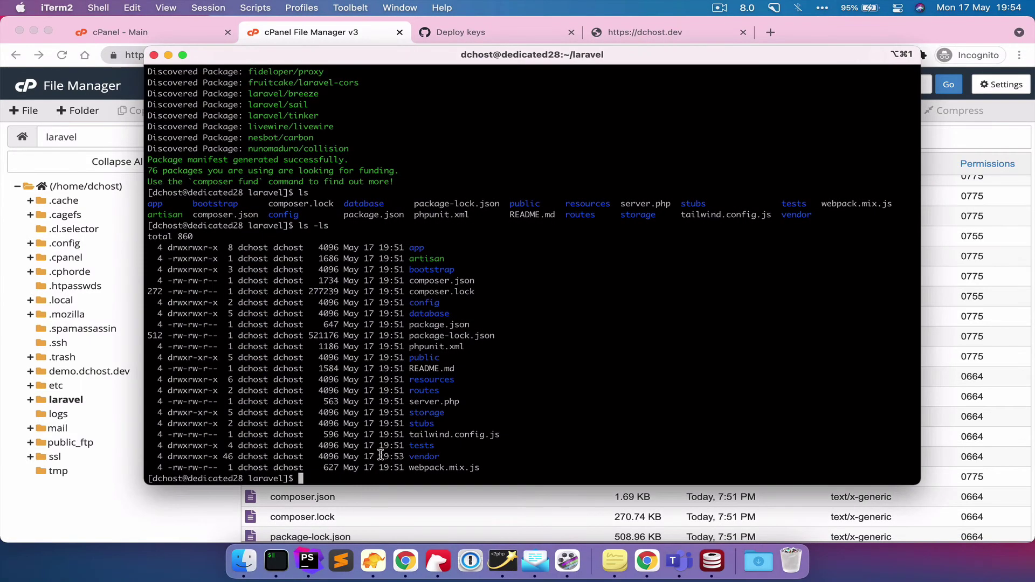
pyautogui.write('cp .env.example .env')
pyautogui.press('Return')
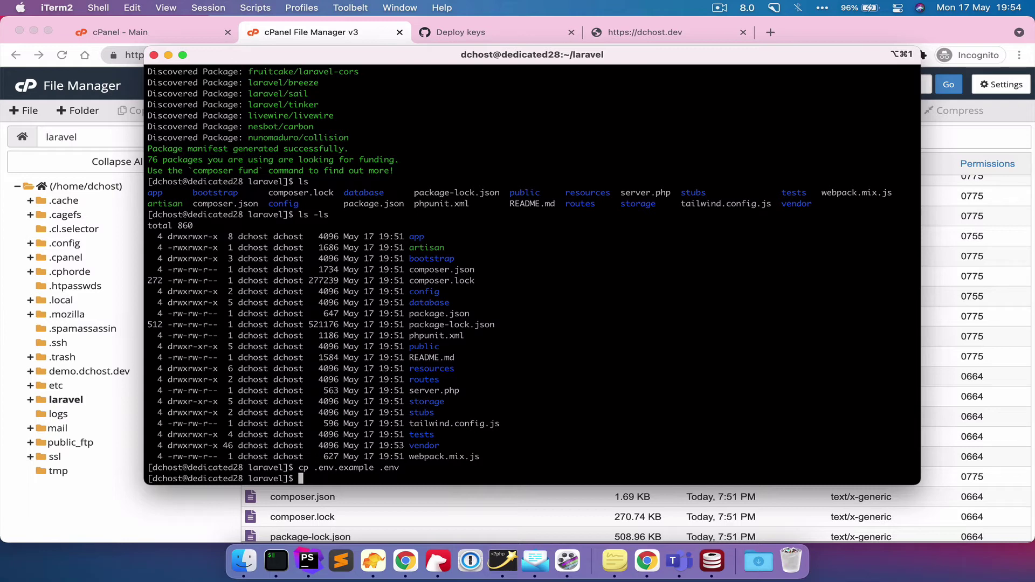
# - Generate the Laravel app key, correcting the mistyped generate:key to php artisan key:generate
pyautogui.write('php artisan generate:key')
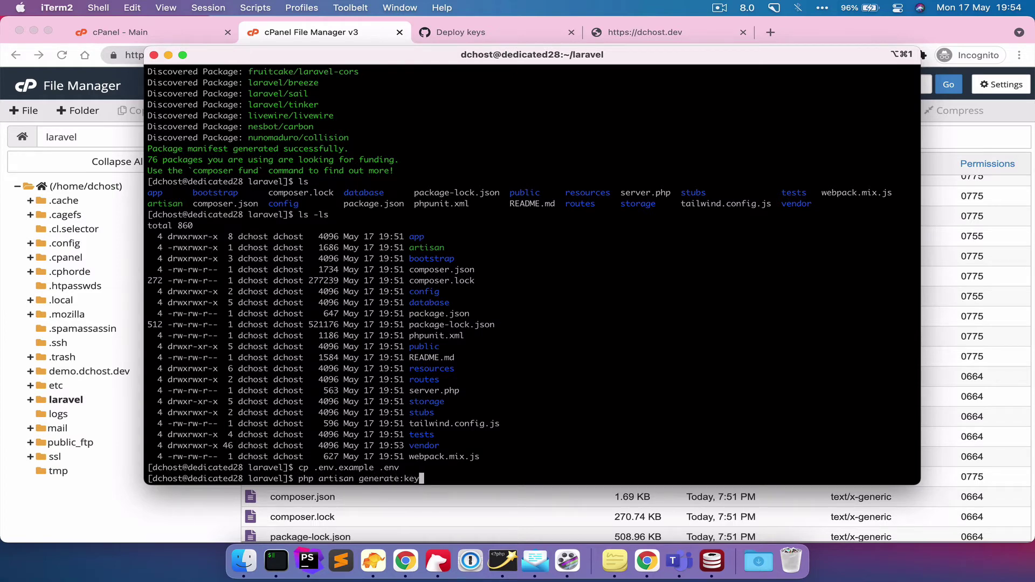
pyautogui.press('Return')
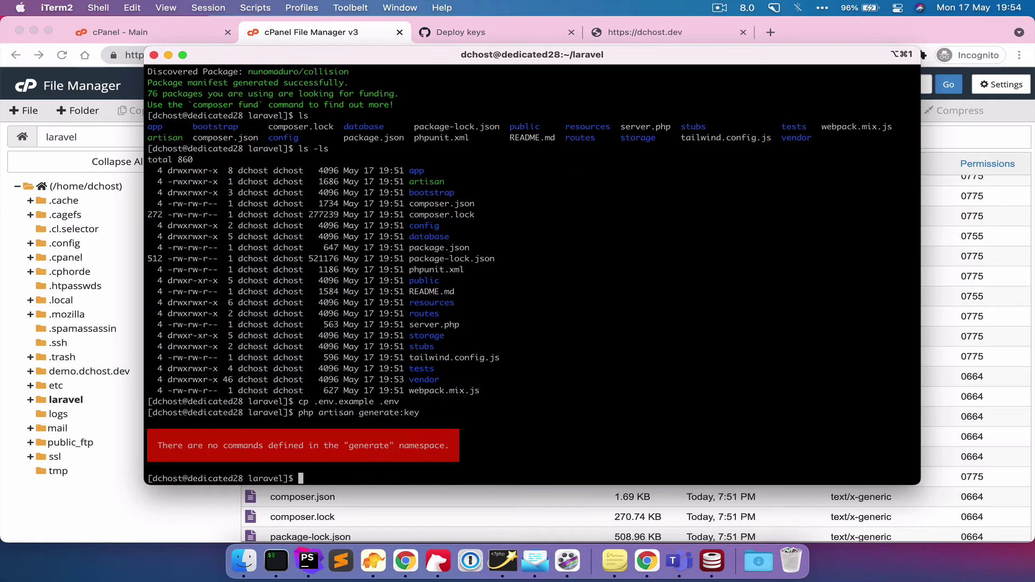
pyautogui.press('Up')
pyautogui.press('BackSpace')
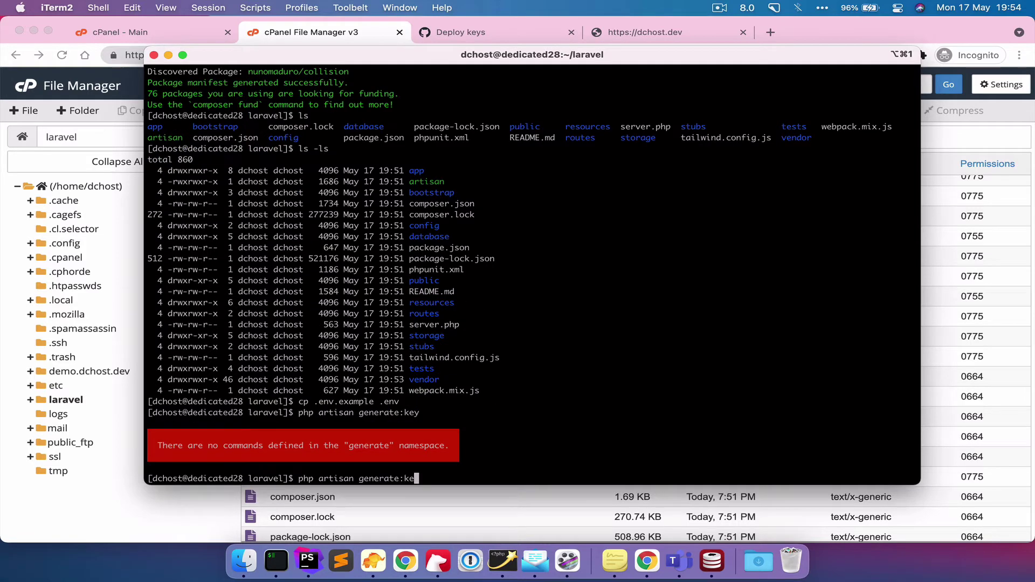
pyautogui.press('BackSpace')
pyautogui.press('BackSpace')
pyautogui.press('BackSpace')
pyautogui.press('Left')
pyautogui.press('Left')
pyautogui.press('Left')
pyautogui.press('Left')
pyautogui.press('Left')
pyautogui.press('Left')
pyautogui.press('Left')
pyautogui.press('Left')
pyautogui.write('key:')
pyautogui.press('Return')
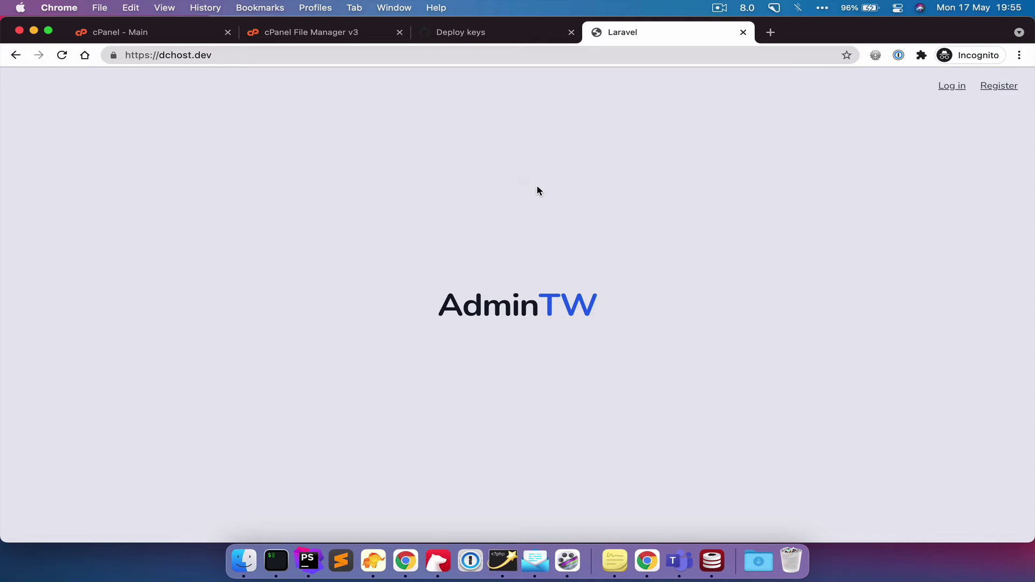
# - Run git pull twice in the SSH session, confirming it's up to date, then return to dchost.dev
pyautogui.click(276, 560)
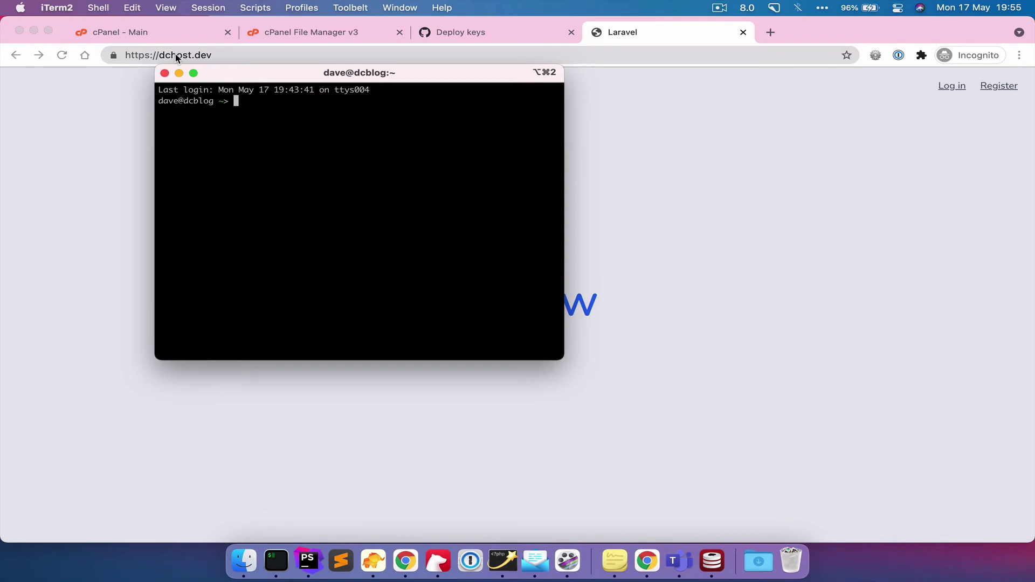
pyautogui.press('super+w')
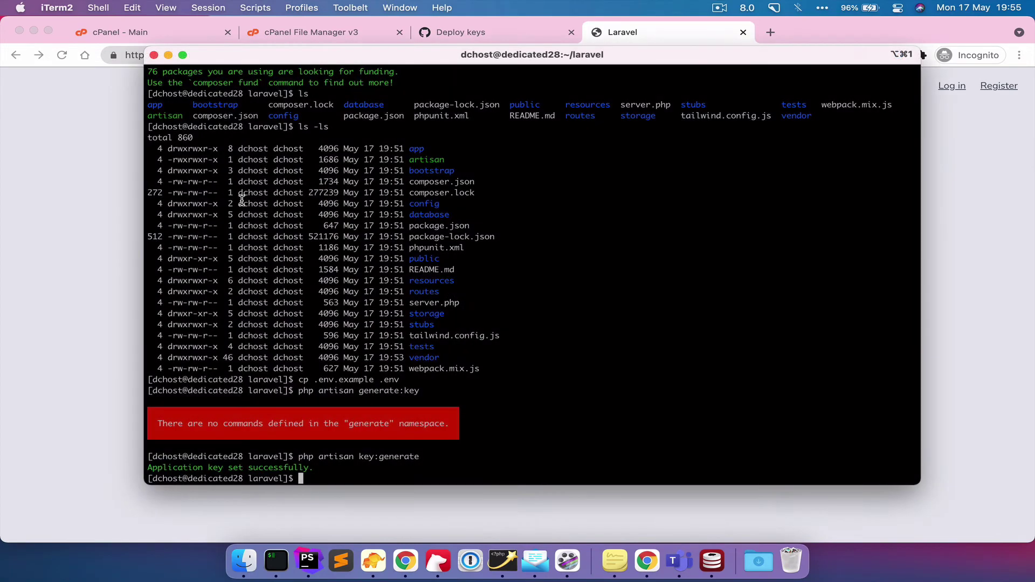
pyautogui.write('git pull')
pyautogui.press('Return')
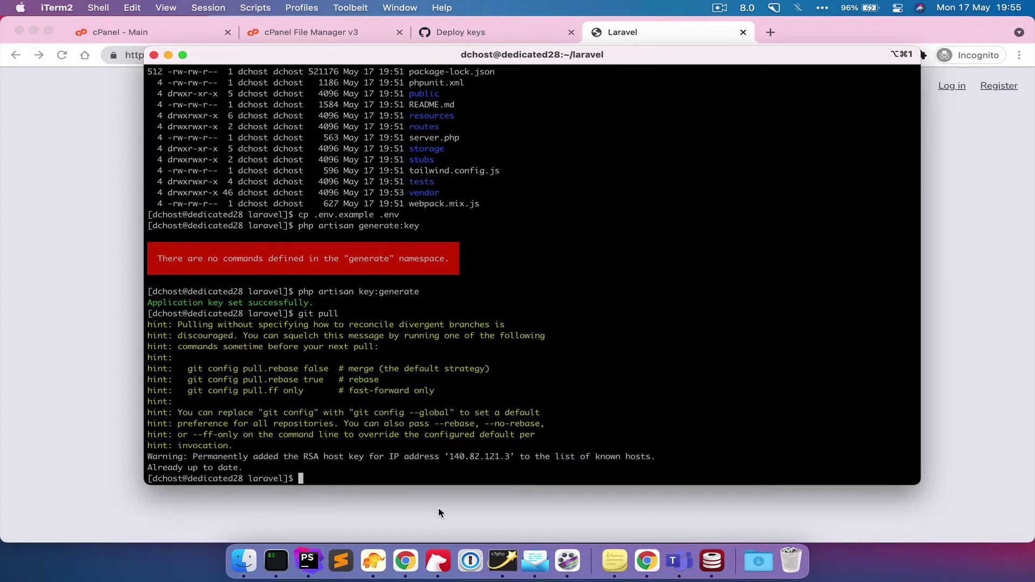
pyautogui.press('Up')
pyautogui.press('Return')
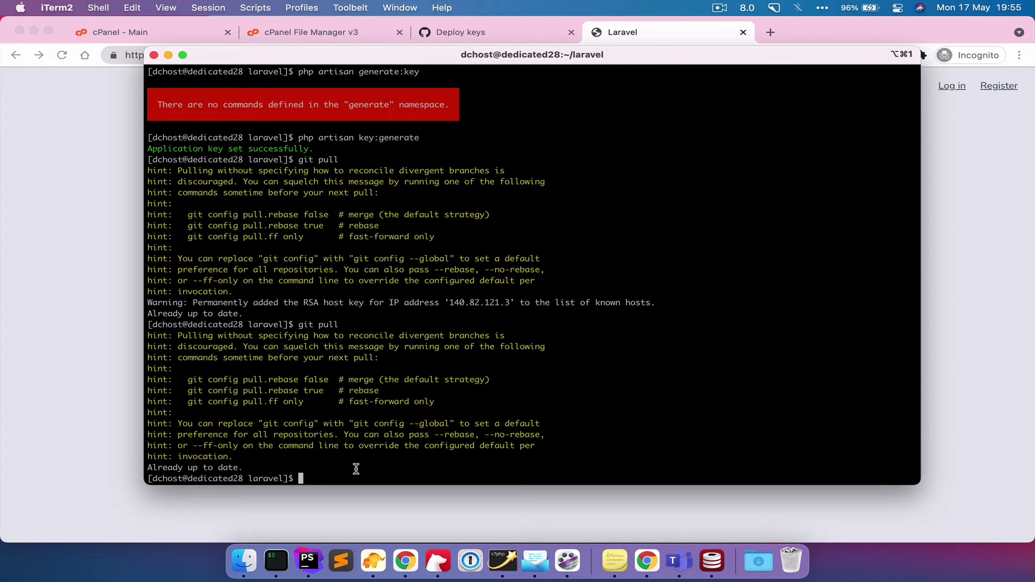
pyautogui.click(82, 430)
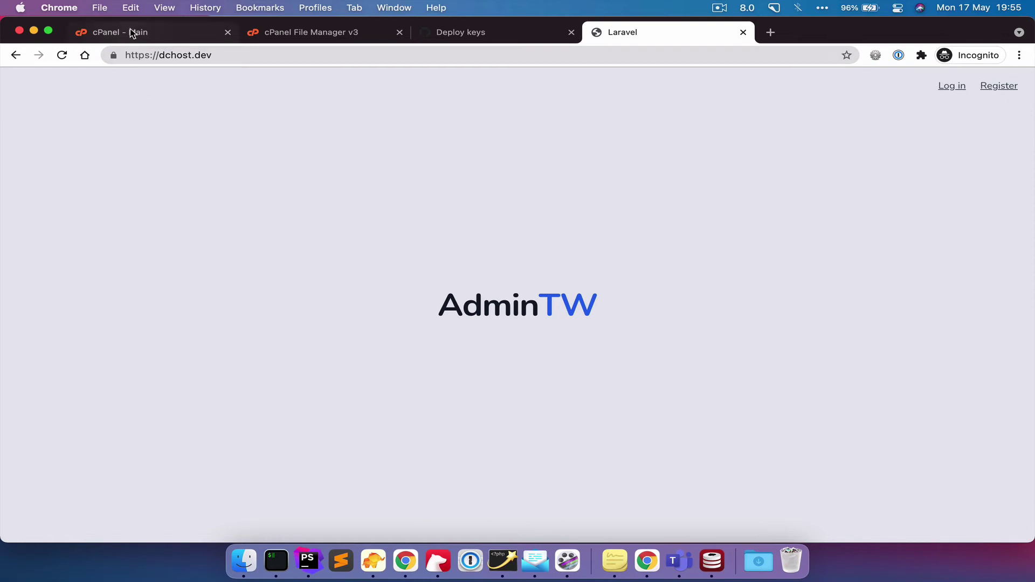
# - Open cPanel's MySQL Databases page by searching 'mysq'
pyautogui.click(153, 34)
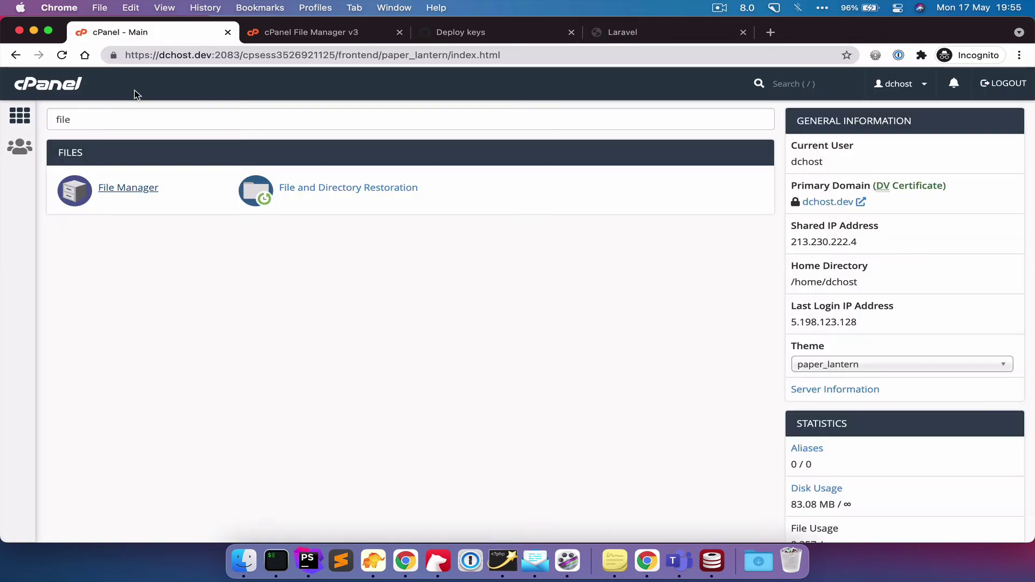
pyautogui.press('super+a')
pyautogui.press('BackSpace')
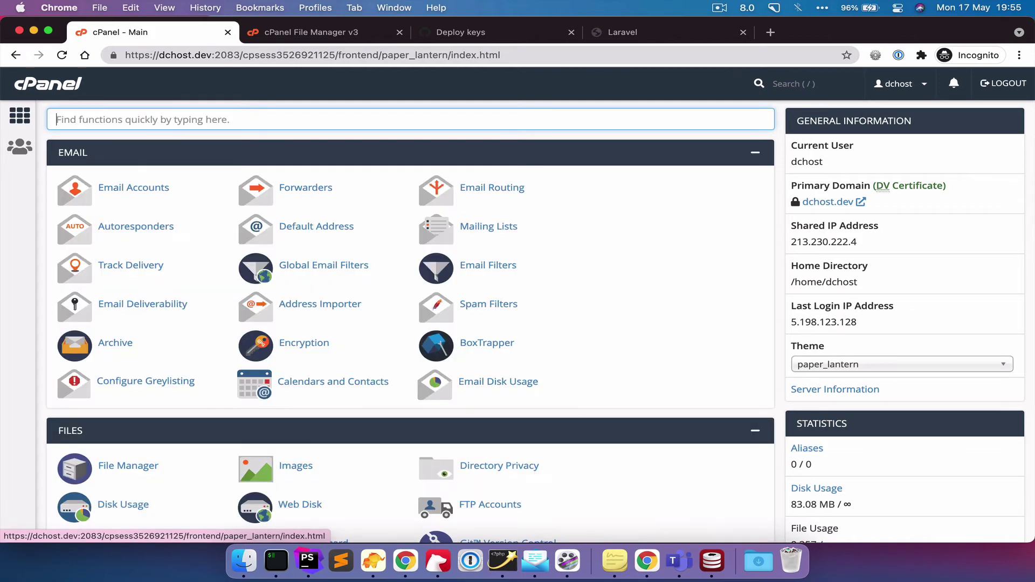
pyautogui.write('mysq')
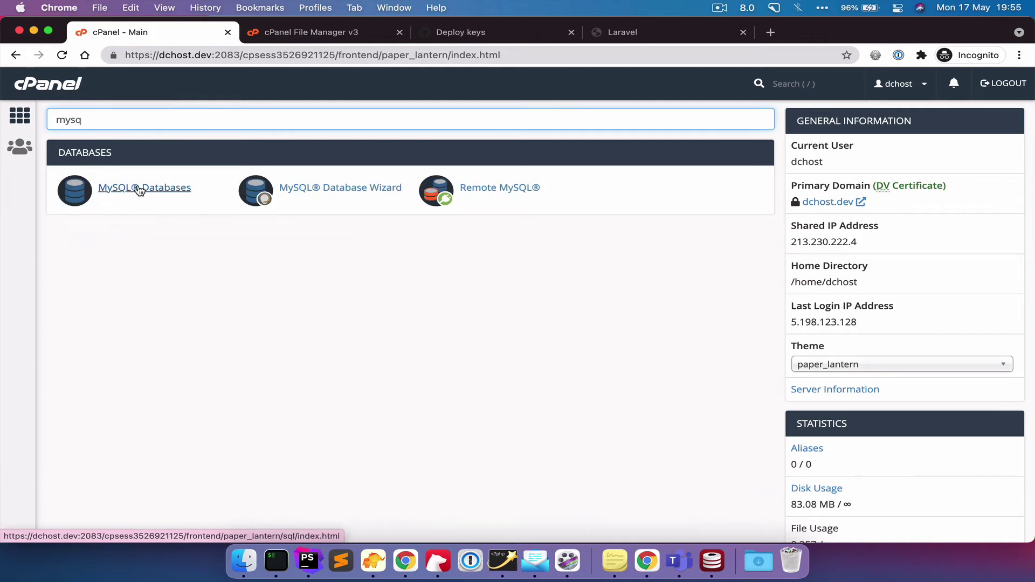
pyautogui.click(140, 188)
pyautogui.scroll(-3, 300, 365)
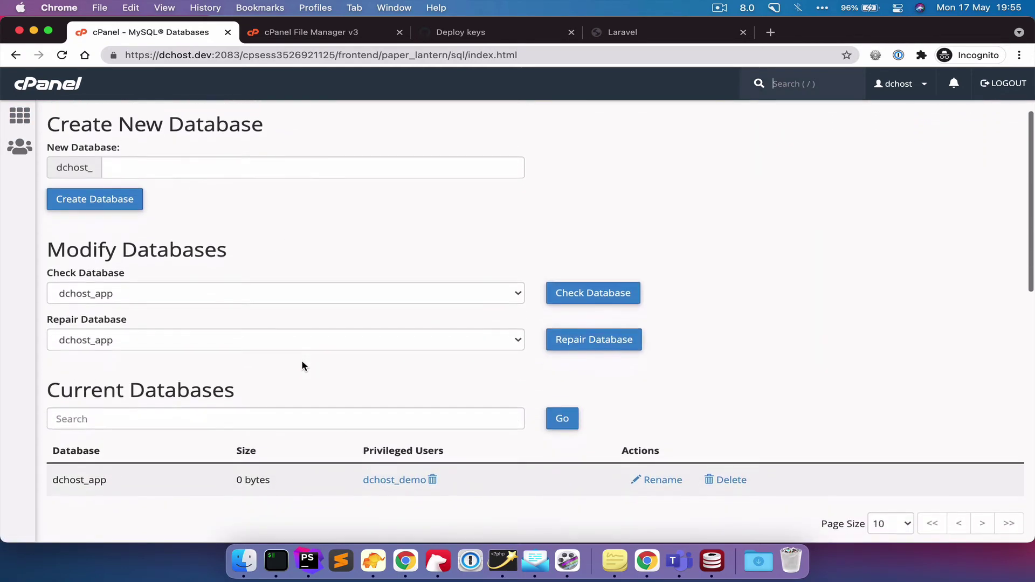
pyautogui.scroll(-2, 296, 362)
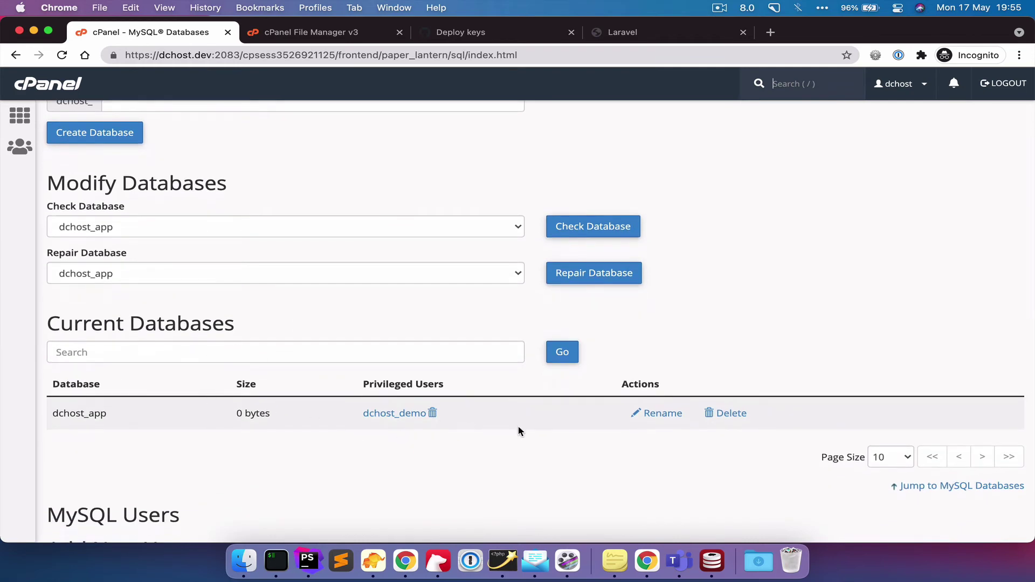
# - Revoke the user's privileges on dchost_app, then delete the dchost_app database
pyautogui.click(433, 413)
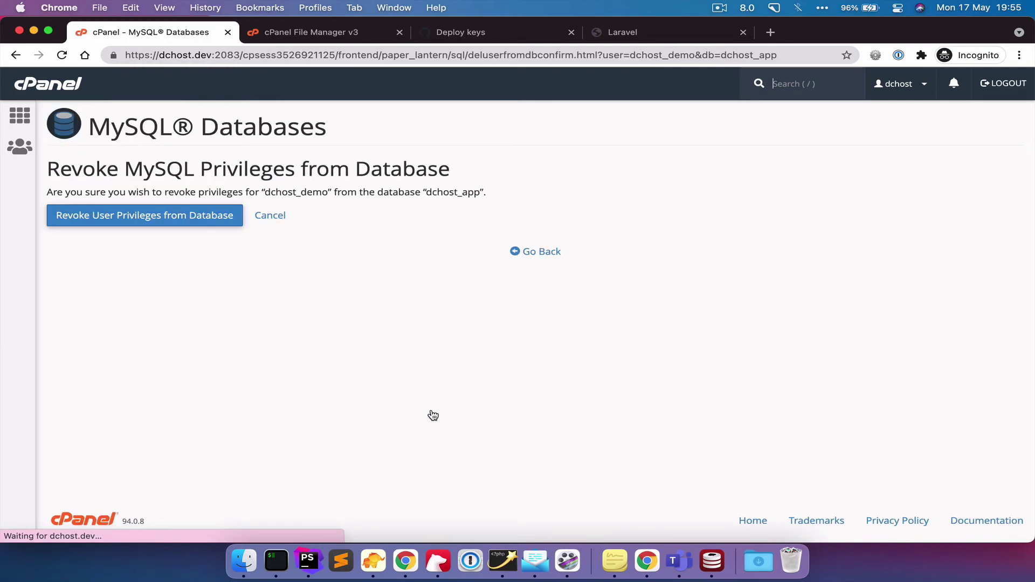
pyautogui.click(141, 220)
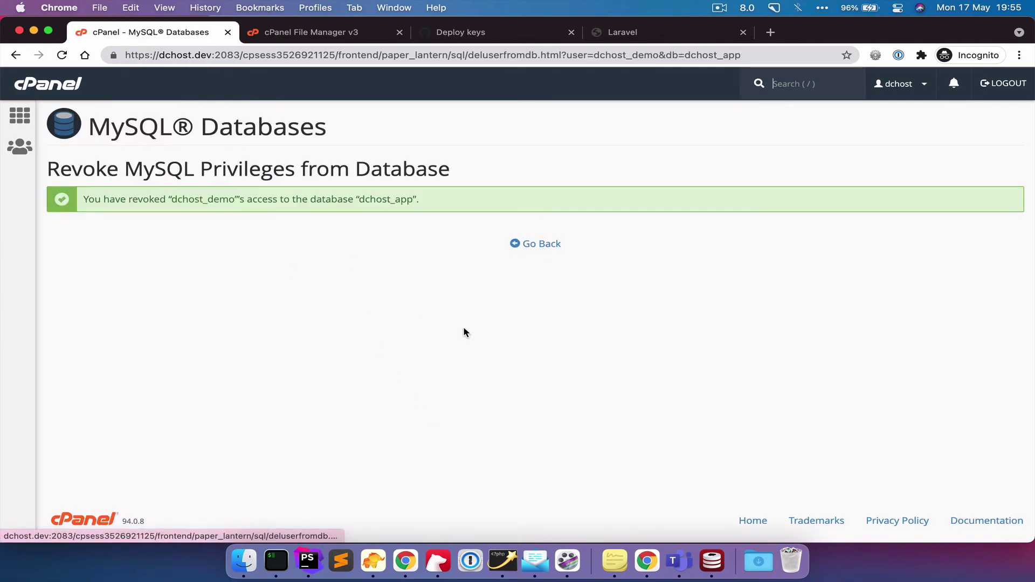
pyautogui.click(534, 244)
pyautogui.scroll(-6, 454, 384)
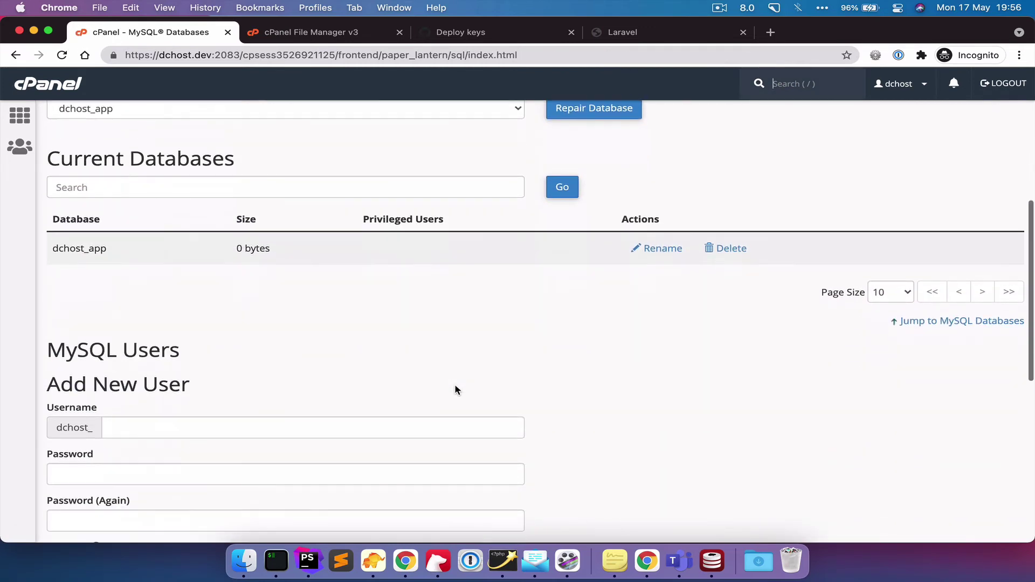
pyautogui.click(722, 249)
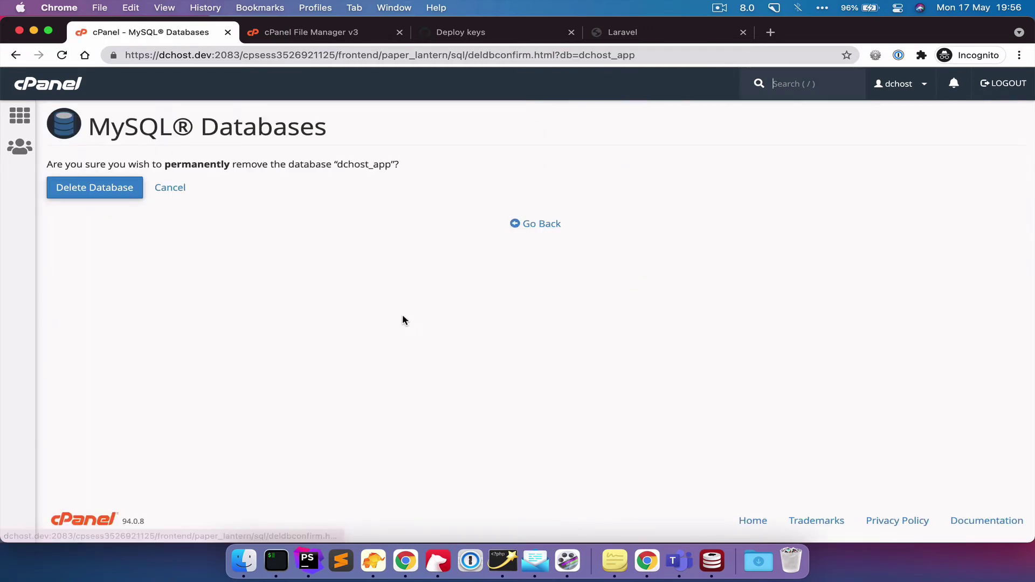
pyautogui.click(124, 198)
pyautogui.click(537, 216)
# - Delete the existing dchost_demo MySQL user
pyautogui.scroll(-10, 446, 306)
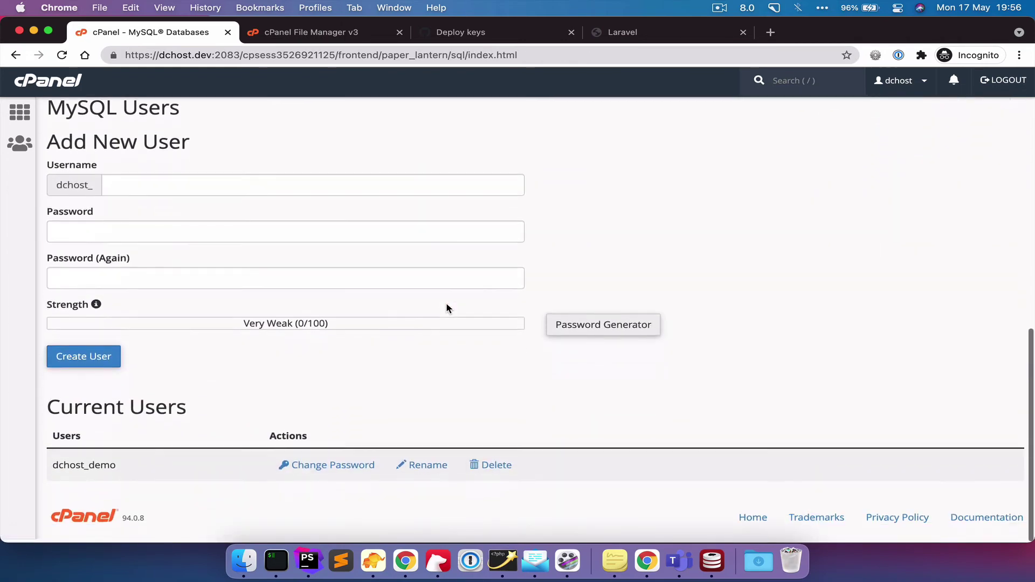
pyautogui.click(488, 468)
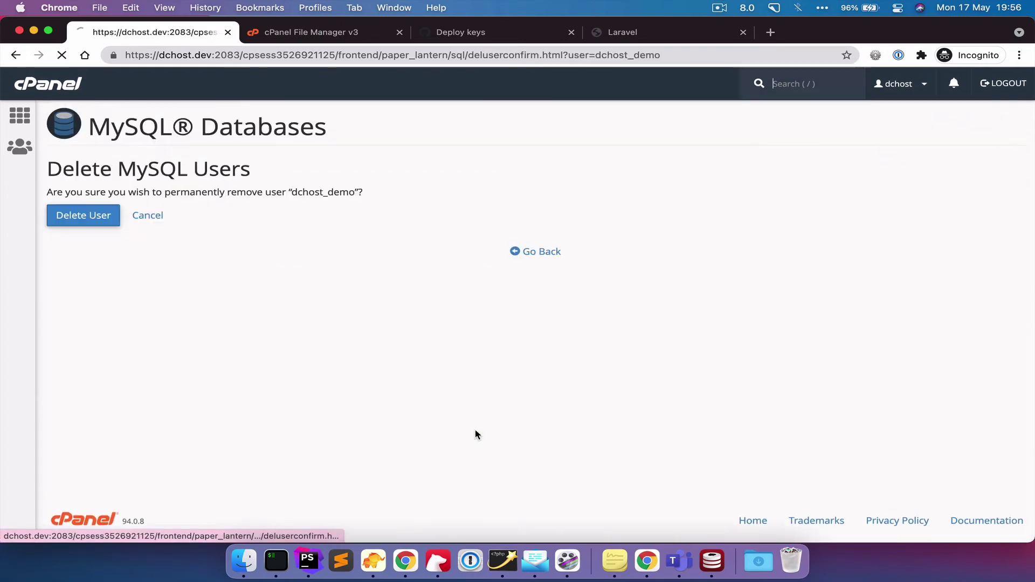
pyautogui.click(69, 217)
pyautogui.click(542, 243)
pyautogui.scroll(-10, 430, 434)
pyautogui.scroll(10, 431, 434)
# - Create the new dchost_app database
pyautogui.click(174, 277)
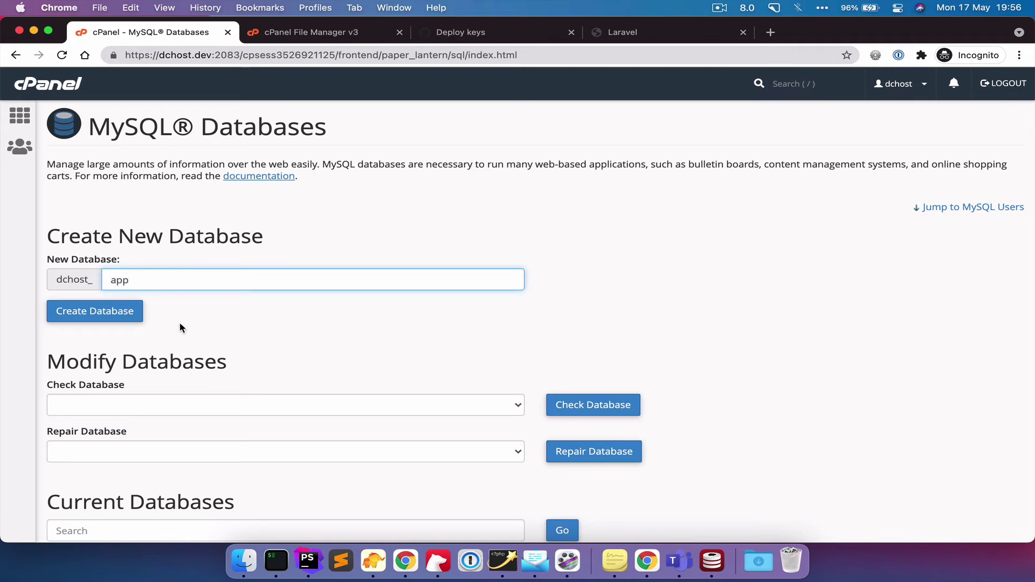
pyautogui.click(85, 316)
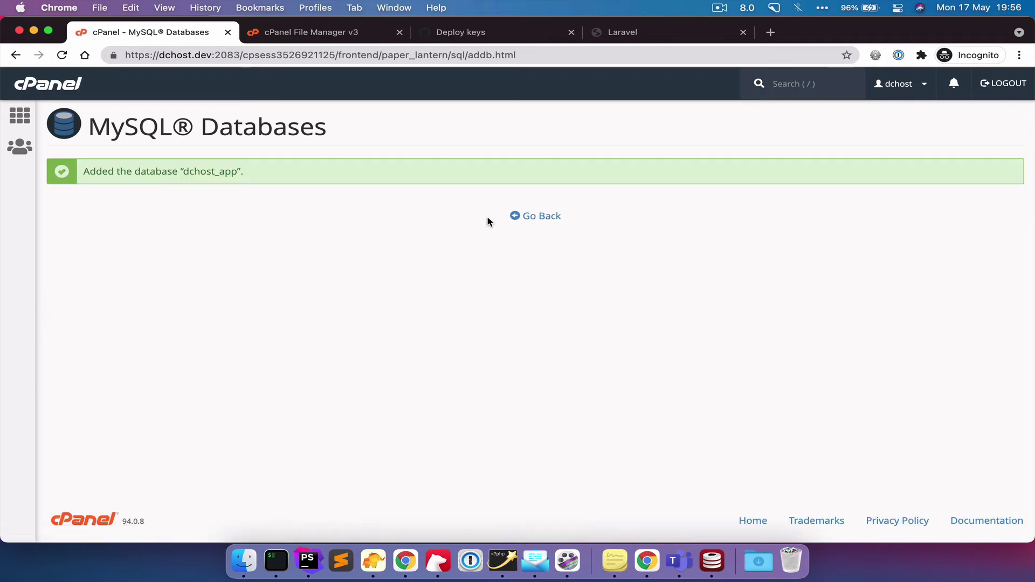
pyautogui.click(527, 216)
# - Enter 'demo' as the new MySQL username
pyautogui.scroll(-10, 218, 352)
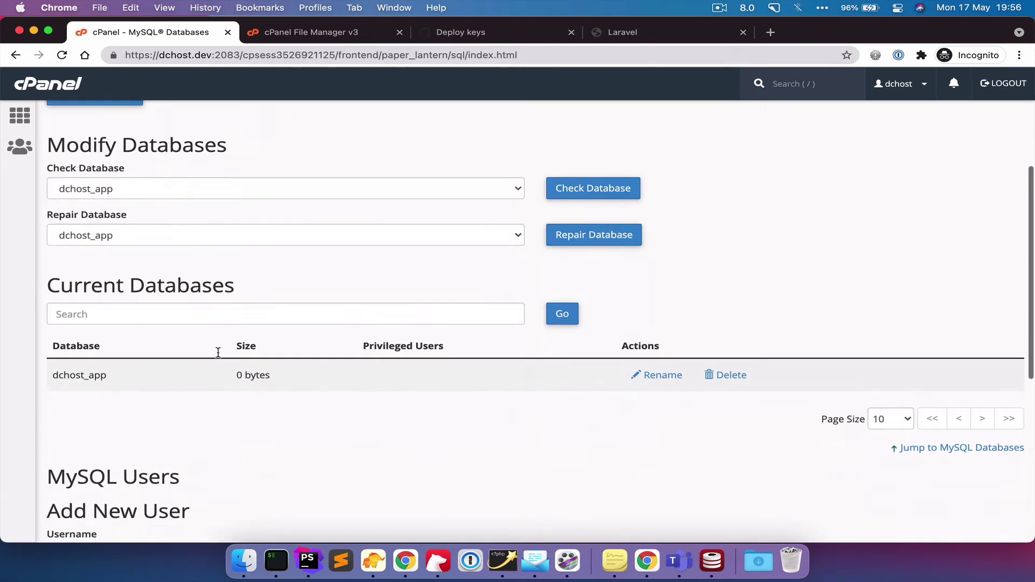
pyautogui.click(144, 198)
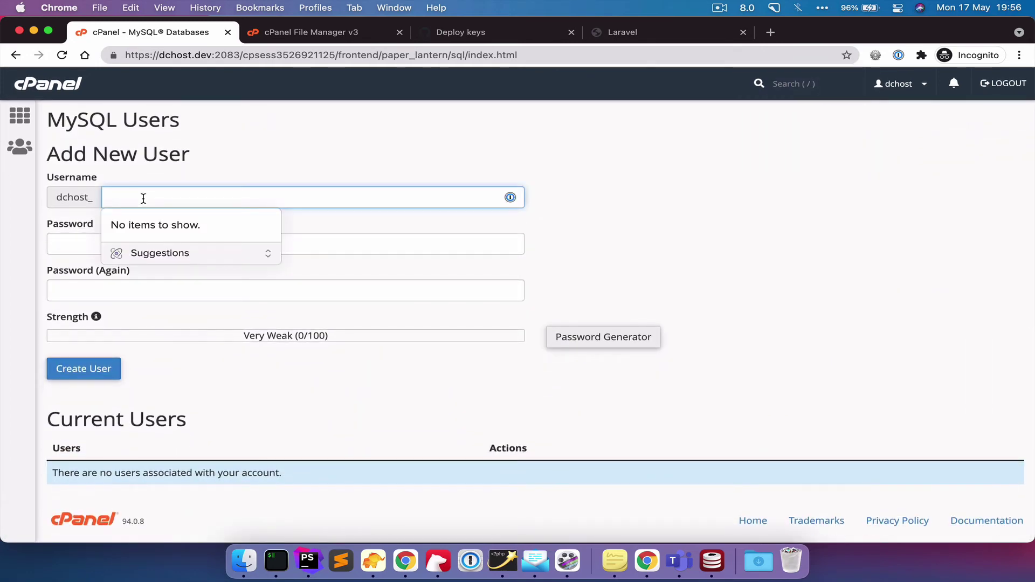
pyautogui.write('demo')
pyautogui.click(169, 337)
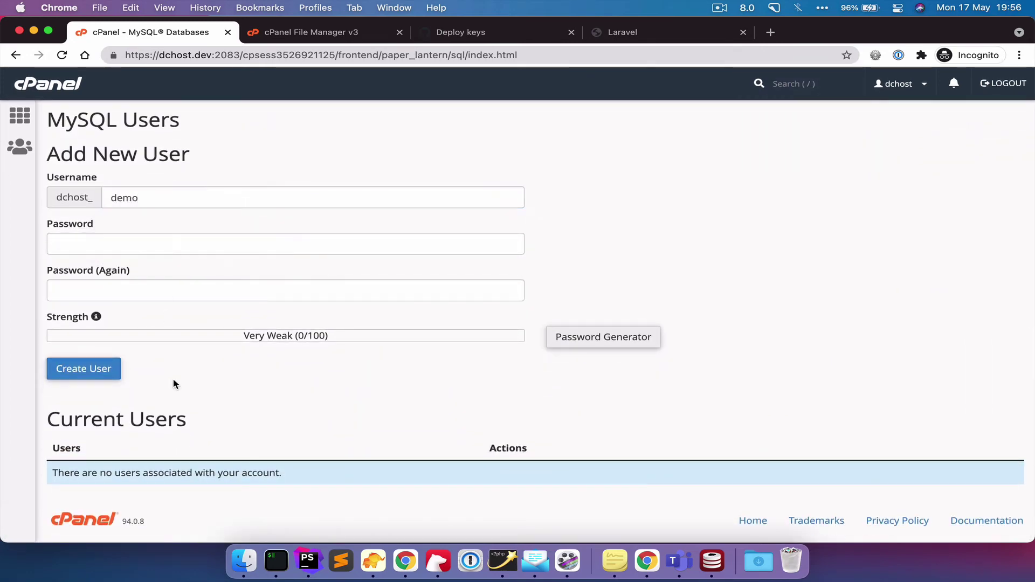
# - Generate and copy a very strong password, then create the dchost_demo user
pyautogui.click(598, 337)
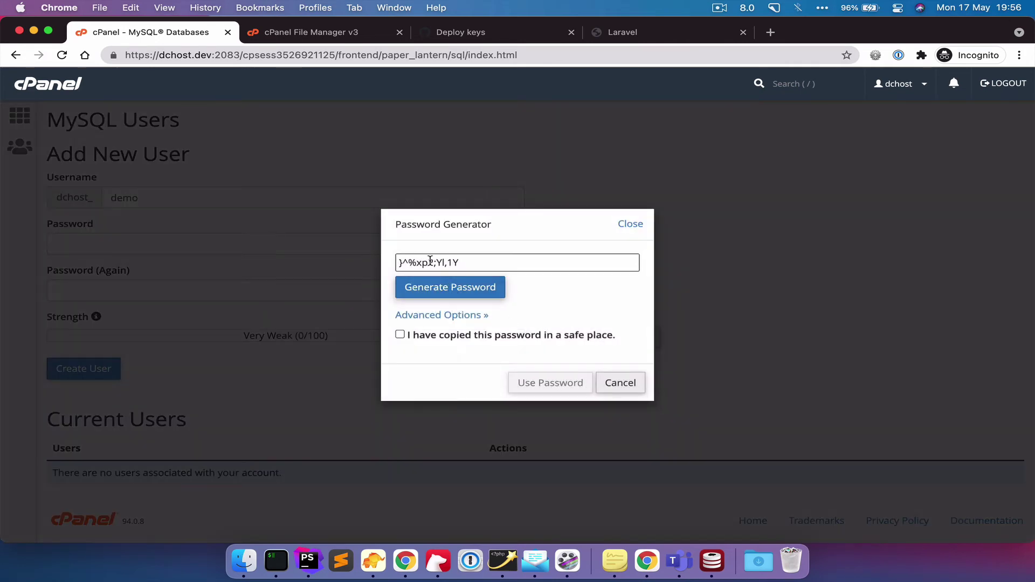
pyautogui.click(442, 289)
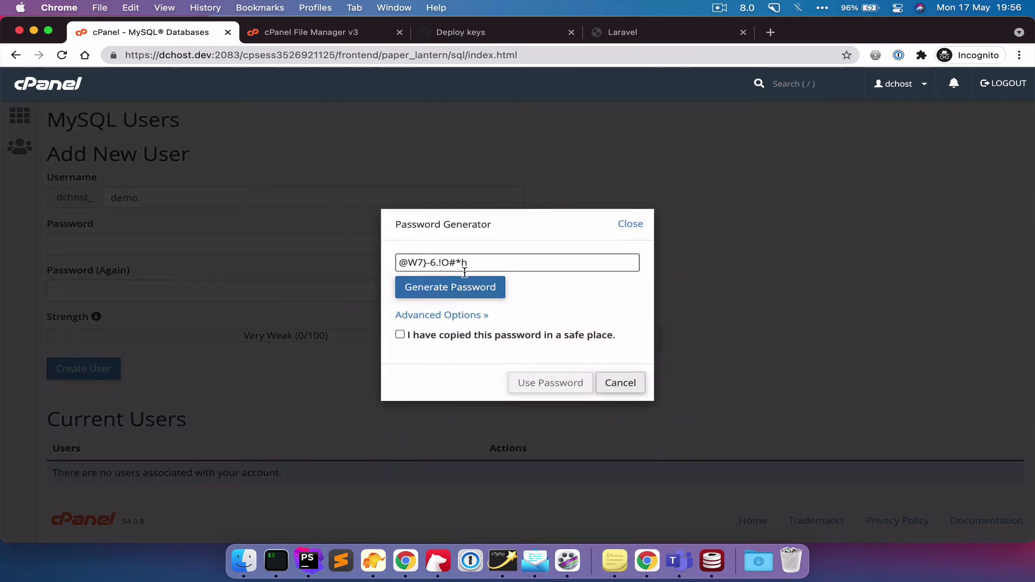
pyautogui.click(451, 291)
pyautogui.moveTo(474, 264); pyautogui.dragTo(366, 265)
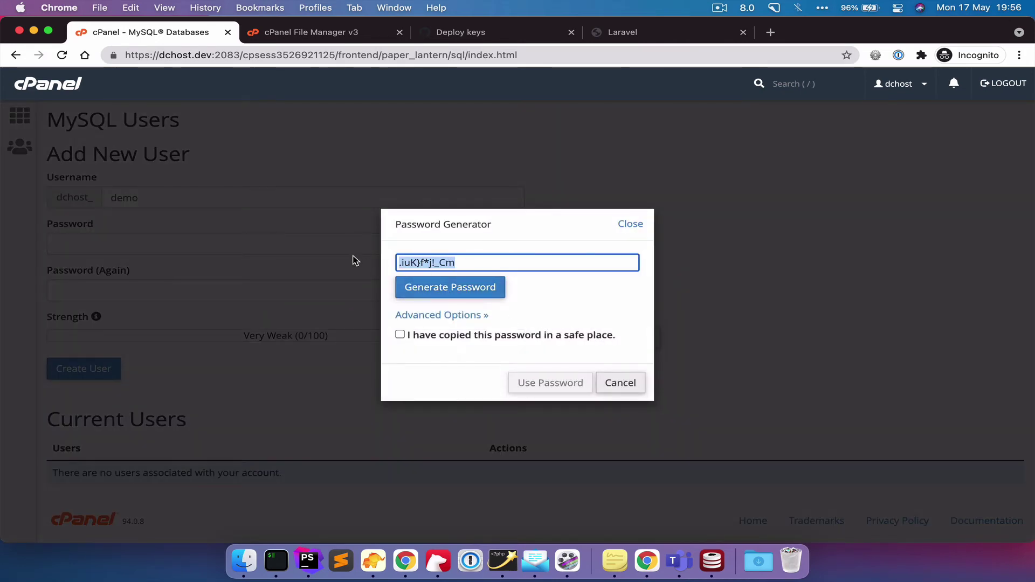
pyautogui.click(397, 336)
pyautogui.click(400, 335)
pyautogui.click(539, 389)
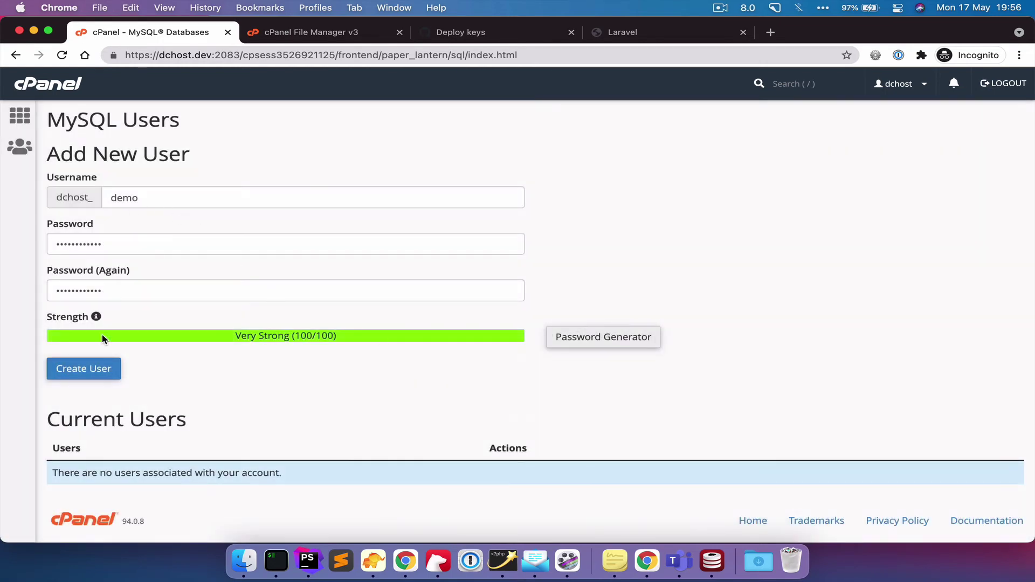
pyautogui.click(81, 371)
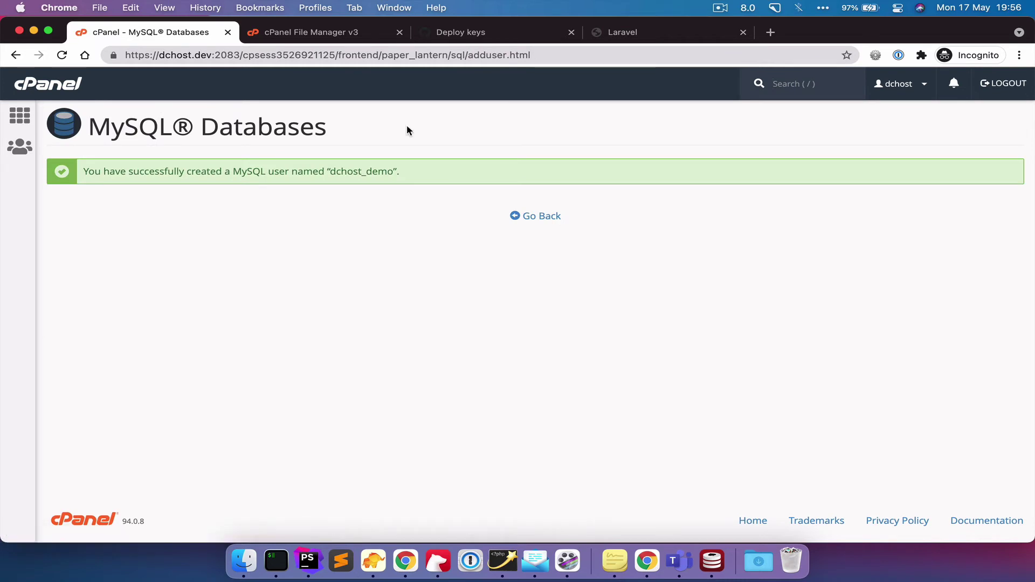
# - Close the extra local terminal and open the server's .env in vi
pyautogui.click(276, 561)
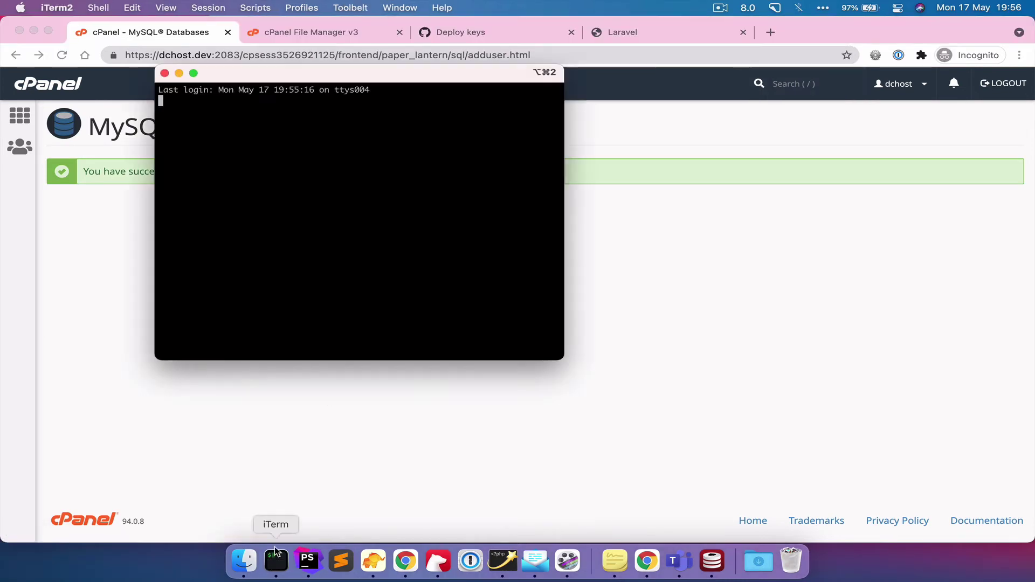
pyautogui.click(165, 73)
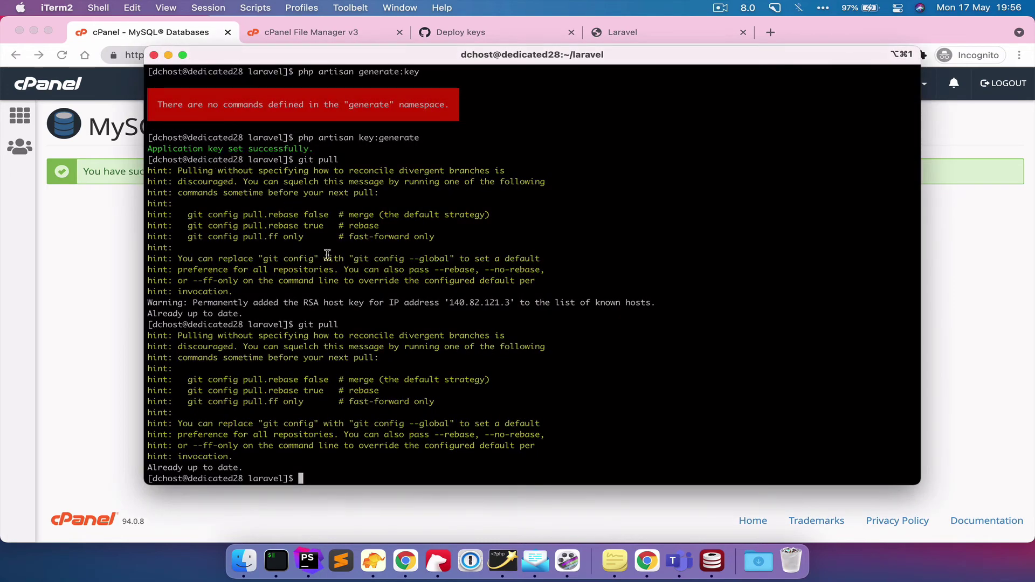
pyautogui.write('vi .env')
pyautogui.press('Return')
# - Append 'w' to DB_DATABASE to make admintw, and paste the password into DB_PASSWORD
pyautogui.press('Down')
pyautogui.press('Down')
pyautogui.press('Down')
pyautogui.press('Down')
pyautogui.press('Down')
pyautogui.press('Down')
pyautogui.press('Down')
pyautogui.press('Down')
pyautogui.press('Down')
pyautogui.press('Down')
pyautogui.press('Down')
pyautogui.press('Down')
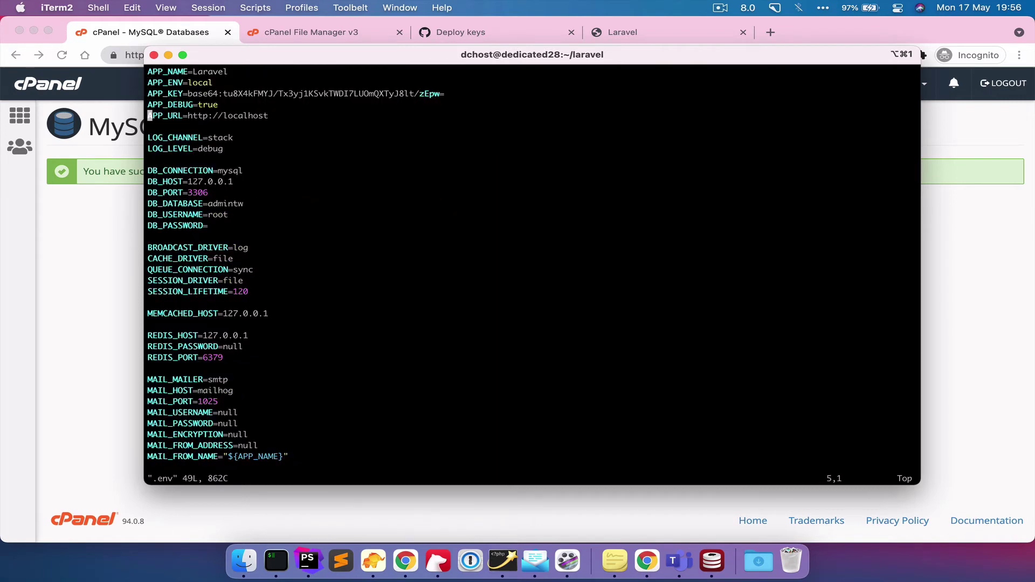
pyautogui.press('Right')
pyautogui.press('Right')
pyautogui.press('Right')
pyautogui.press('Right')
pyautogui.press('Right')
pyautogui.press('Right')
pyautogui.press('Right')
pyautogui.press('Right')
pyautogui.press('Right')
pyautogui.press('Right')
pyautogui.press('Right')
pyautogui.press('Right')
pyautogui.press('Right')
pyautogui.press('Right')
pyautogui.press('Right')
pyautogui.press('Right')
pyautogui.press('Right')
pyautogui.press('Right')
pyautogui.press('Right')
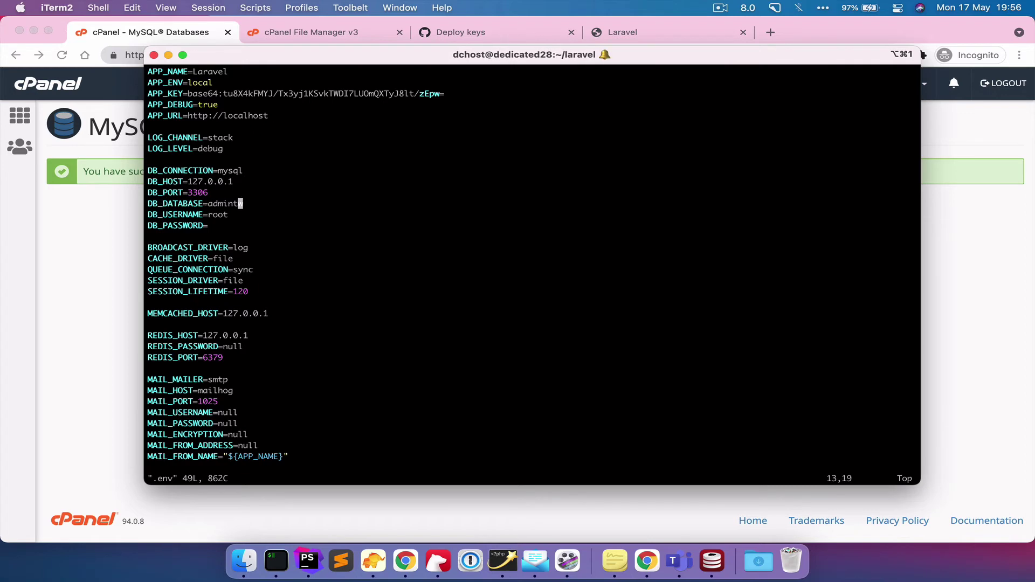
pyautogui.write('aw')
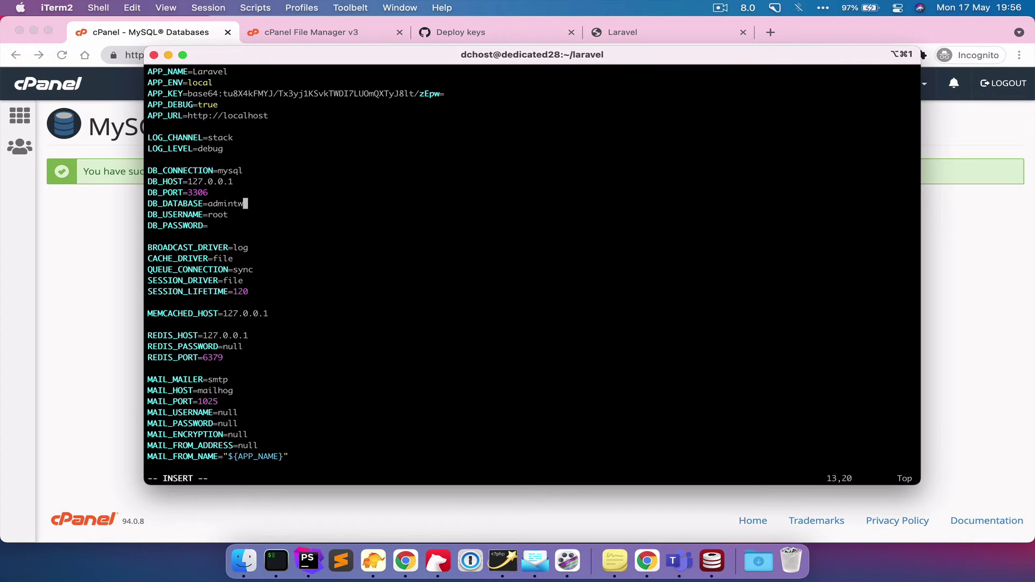
pyautogui.click(210, 225)
pyautogui.press('super+v')
# - Add dchost_demo to the dchost_app database and tick ALL PRIVILEGES
pyautogui.click(92, 250)
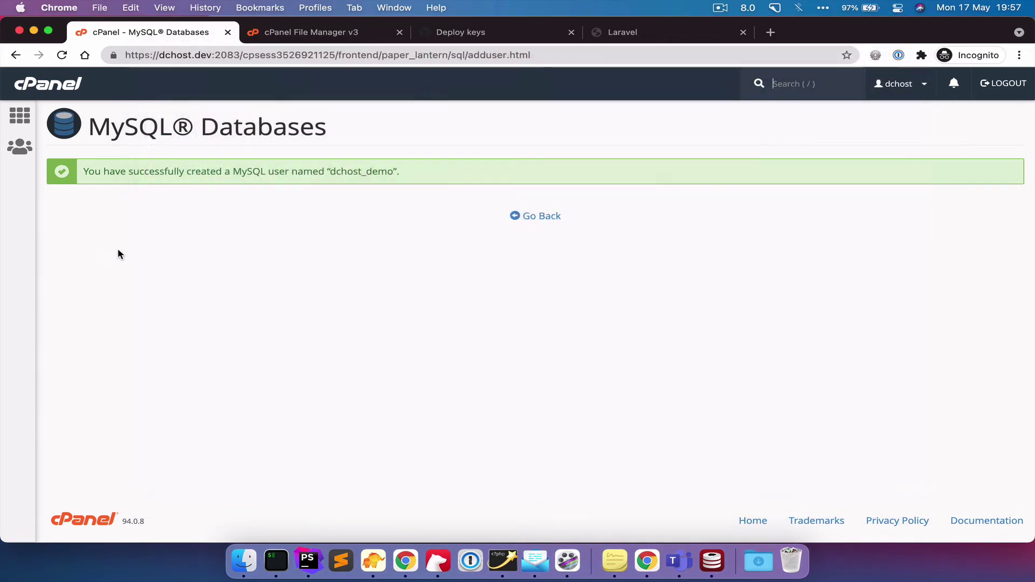
pyautogui.click(541, 217)
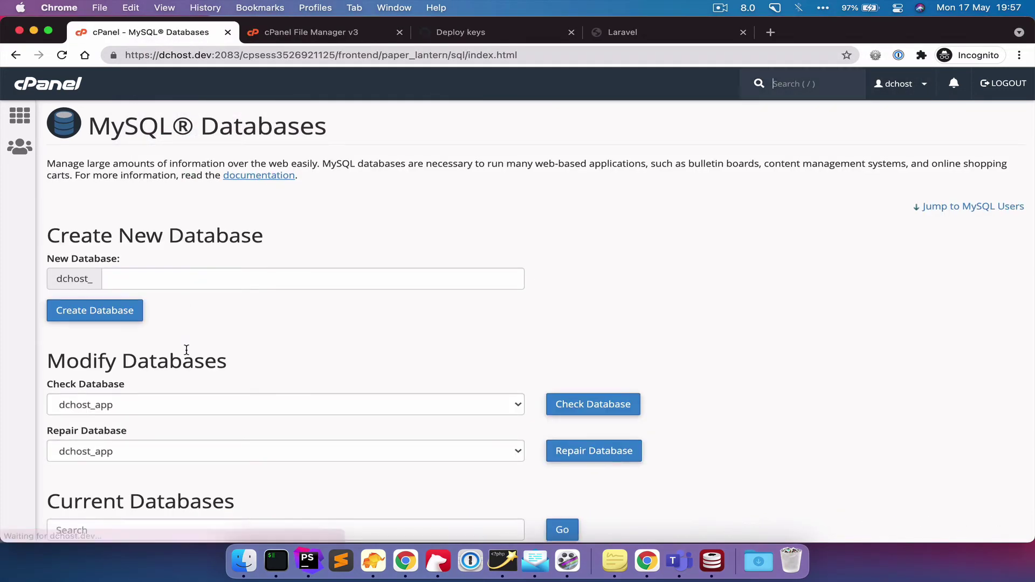
pyautogui.scroll(-10, 186, 348)
pyautogui.scroll(-5, 186, 349)
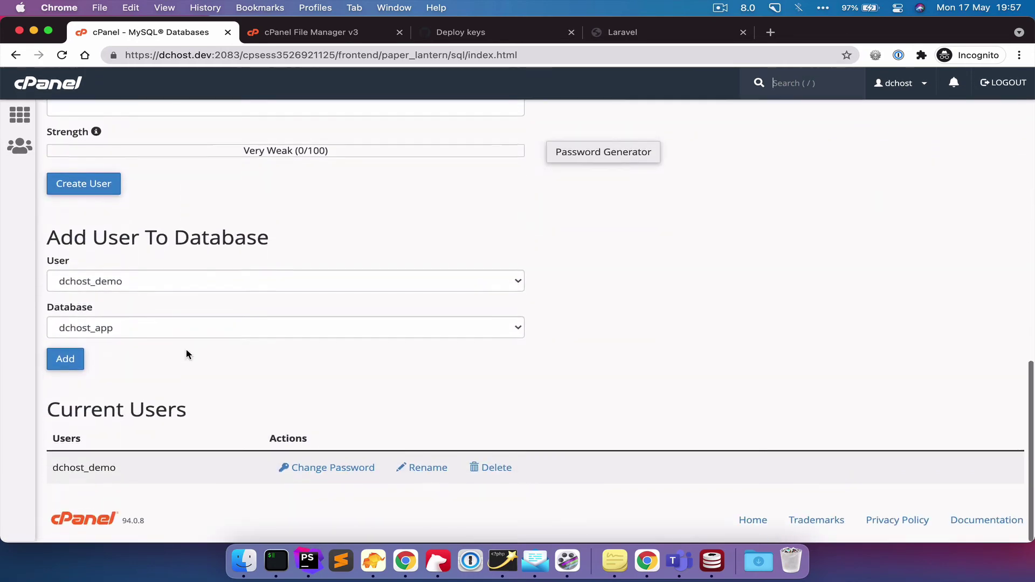
pyautogui.click(68, 362)
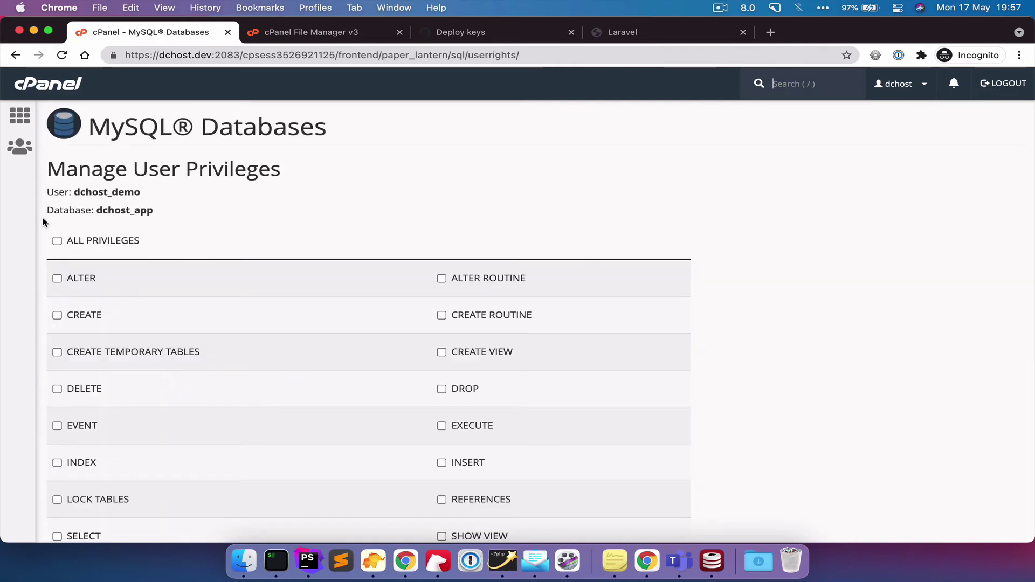
pyautogui.click(58, 241)
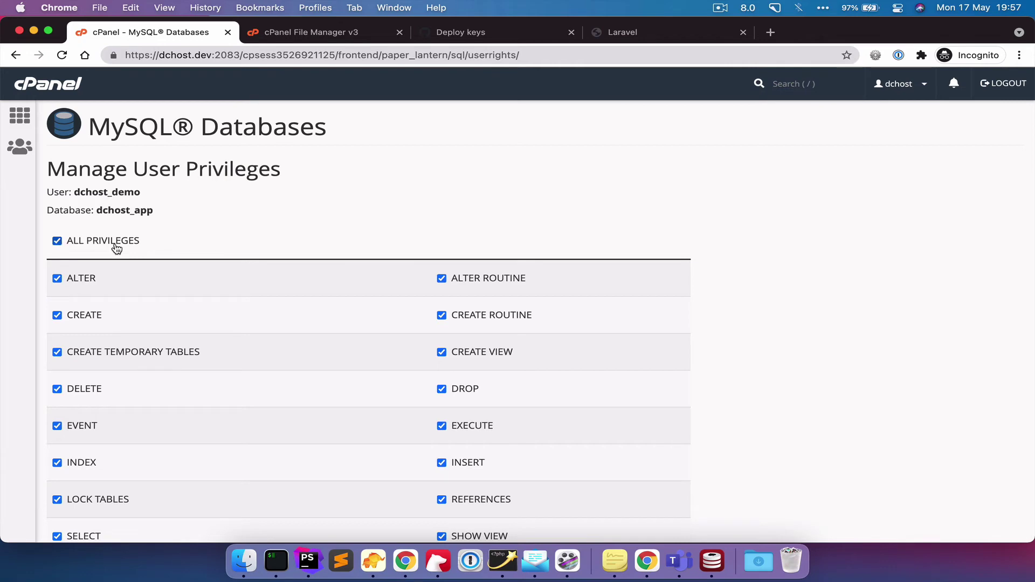
# - Replace the DB_DATABASE value in .env with dchost_app
pyautogui.doubleClick(128, 209)
pyautogui.press('super+Tab')
pyautogui.press('Up')
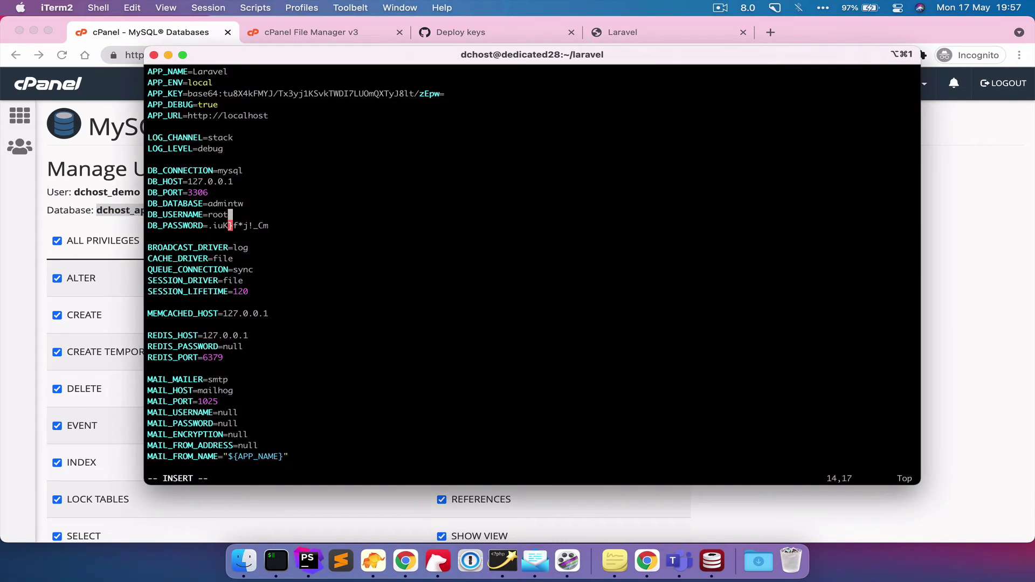
pyautogui.press('Right')
pyautogui.press('Up')
pyautogui.press('BackSpace')
pyautogui.press('BackSpace')
pyautogui.press('BackSpace')
pyautogui.press('BackSpace')
pyautogui.press('BackSpace')
pyautogui.press('BackSpace')
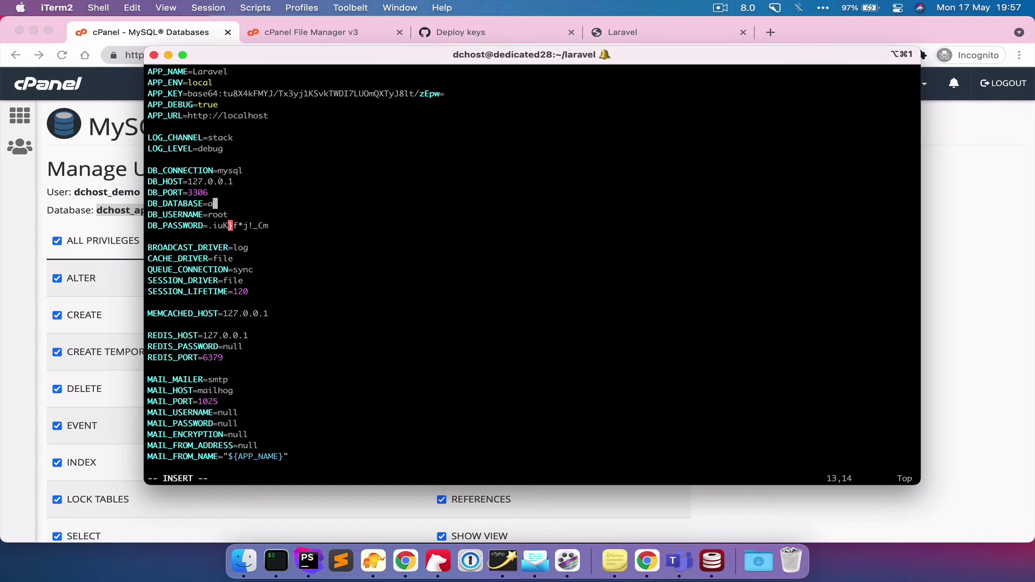
pyautogui.write('chost_app')
# - Set DB_USERNAME to dchost_demo and save .env with :wq
pyautogui.click(10, 233)
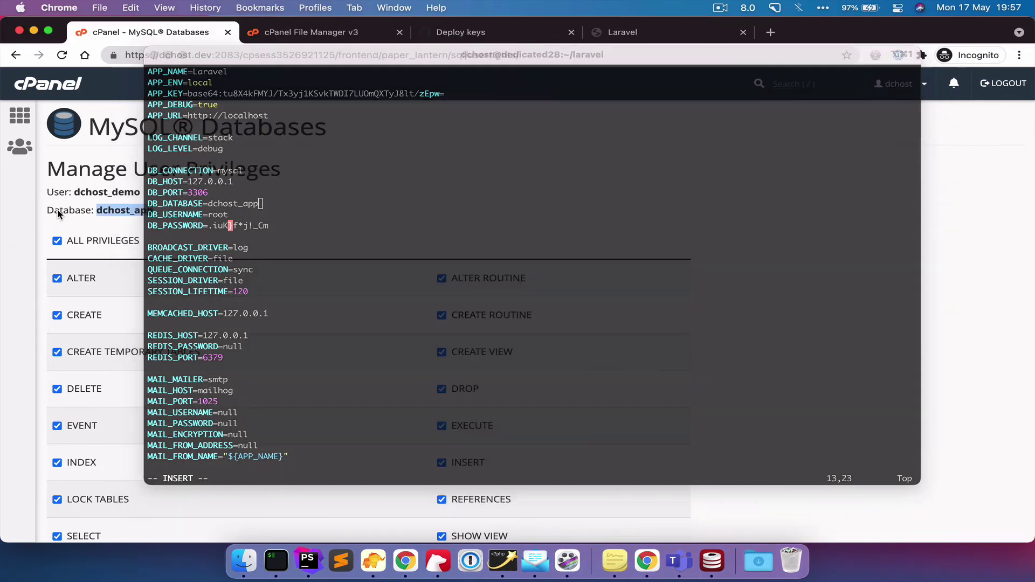
pyautogui.doubleClick(103, 192)
pyautogui.press('super+c')
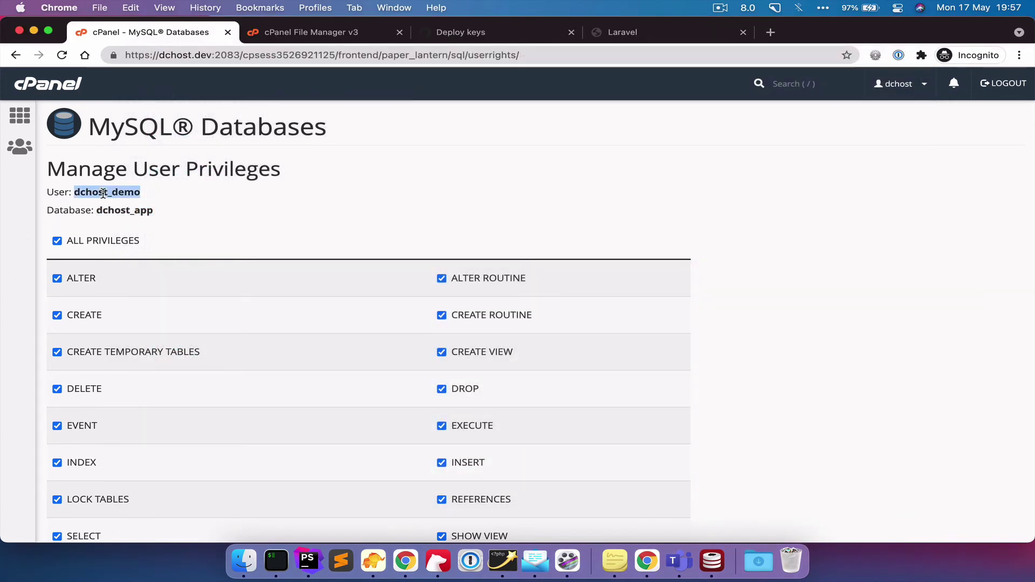
pyautogui.press('super+Tab')
pyautogui.press('Down')
pyautogui.press('BackSpace')
pyautogui.press('BackSpace')
pyautogui.press('BackSpace')
pyautogui.press('BackSpace')
pyautogui.press('super+v')
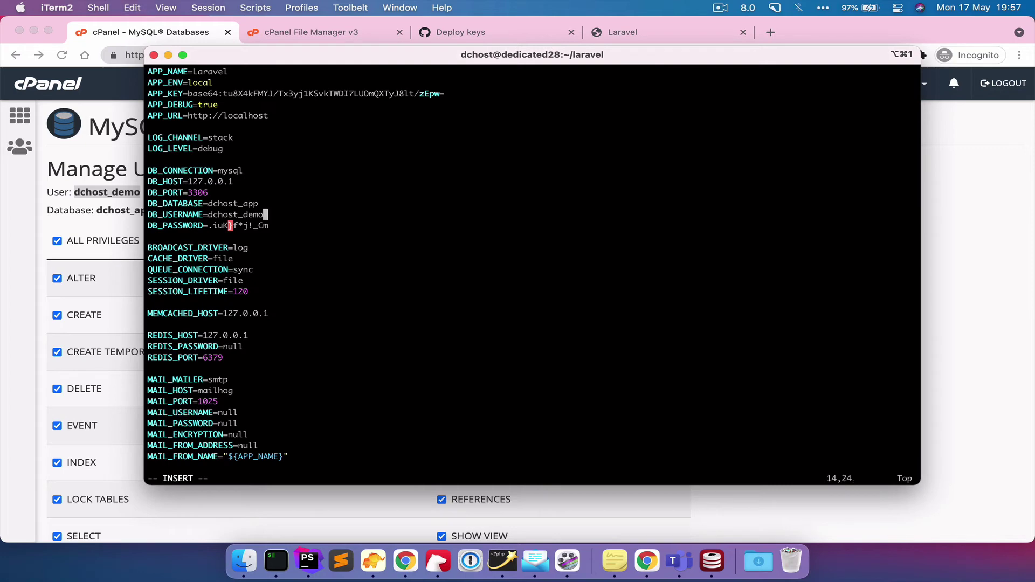
pyautogui.press('Escape')
pyautogui.write(':wq')
pyautogui.press('Return')
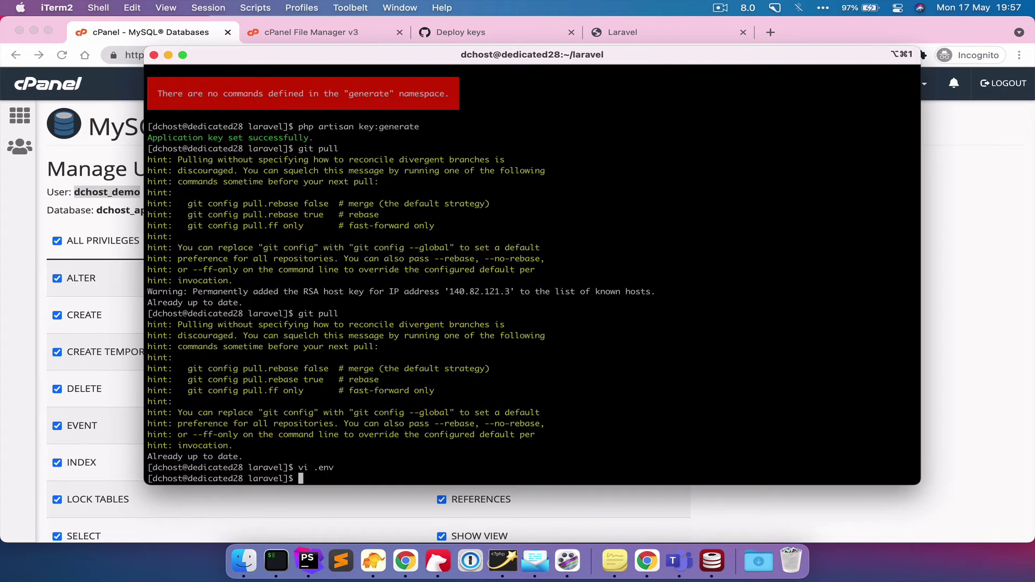
# - Save dchost_demo's database privileges with Make Changes and go back to MySQL Databases
pyautogui.click(15, 336)
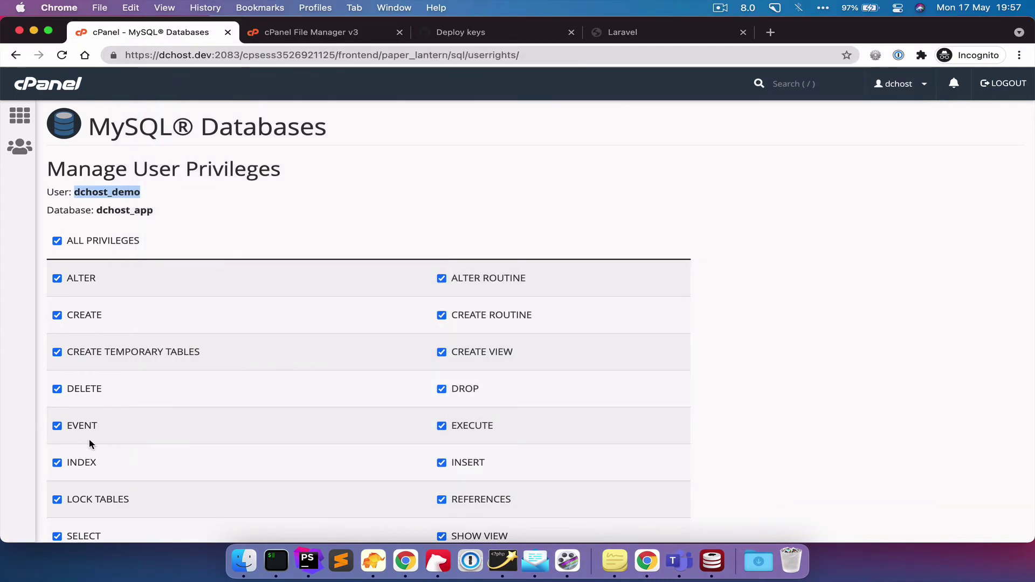
pyautogui.scroll(-5, 89, 439)
pyautogui.click(104, 444)
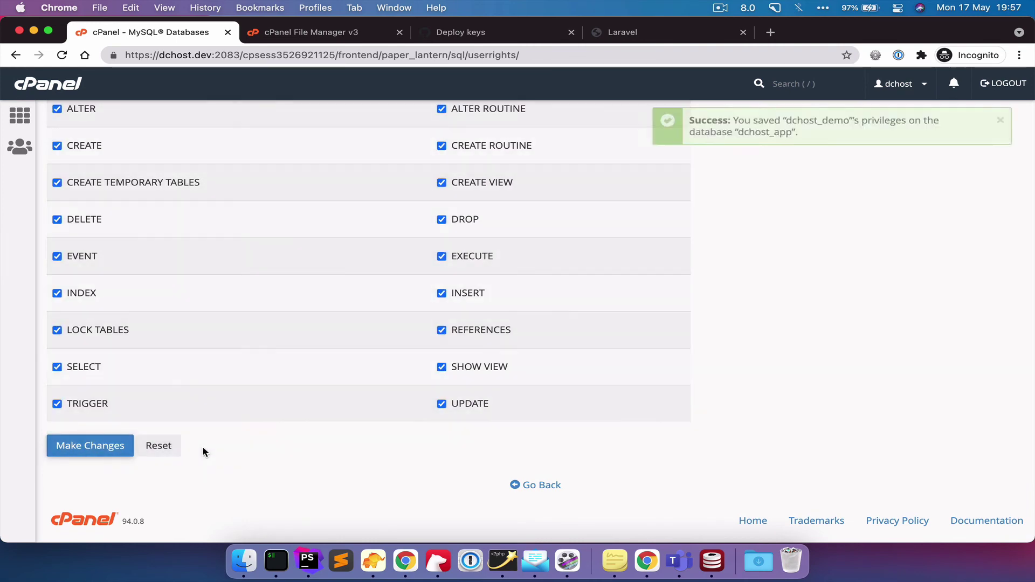
pyautogui.click(536, 486)
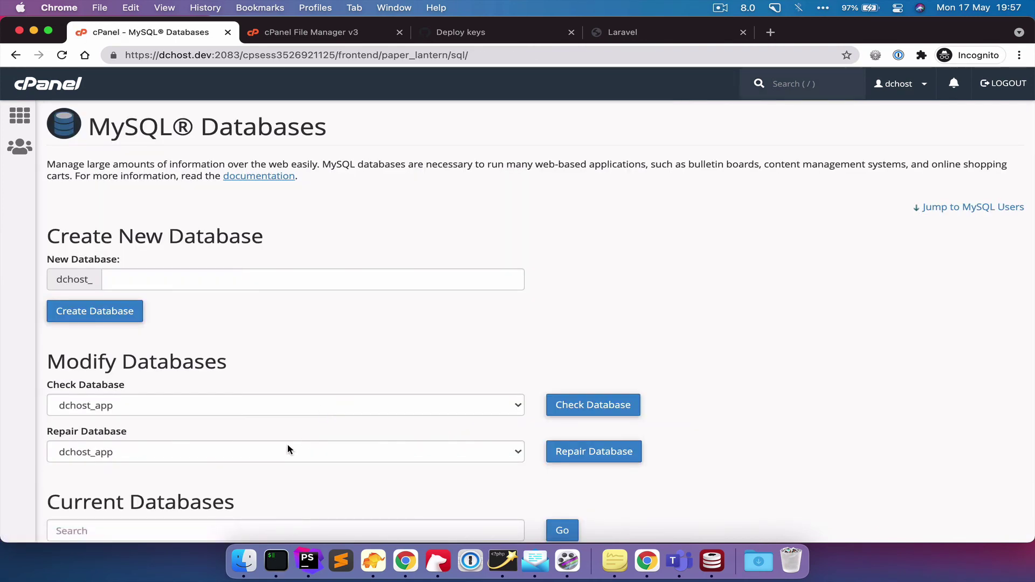
# - Run php artisan migrate on the server, which fails with 'could not find driver'
pyautogui.press('super+Tab')
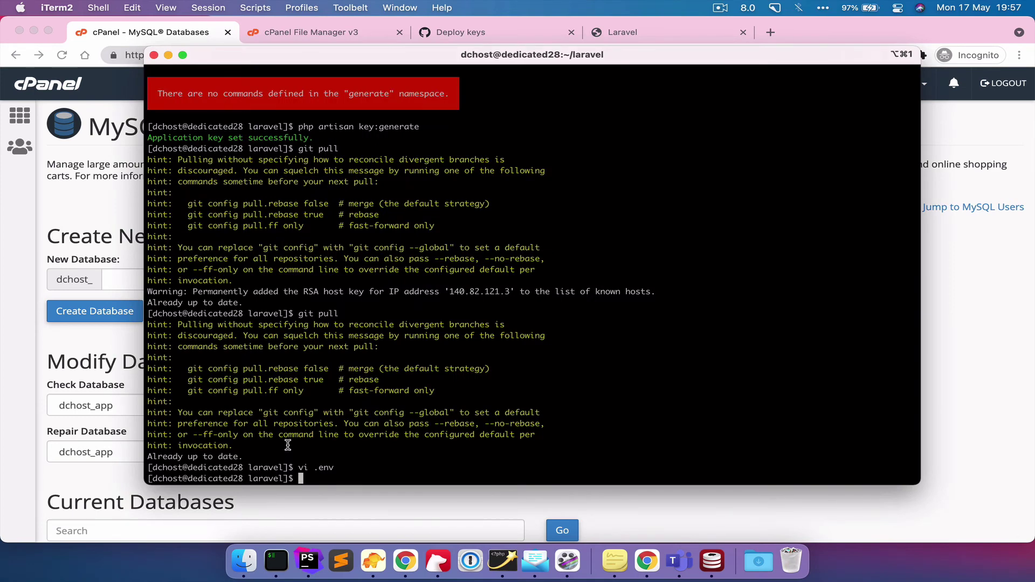
pyautogui.write('php artisan migrate')
pyautogui.press('Return')
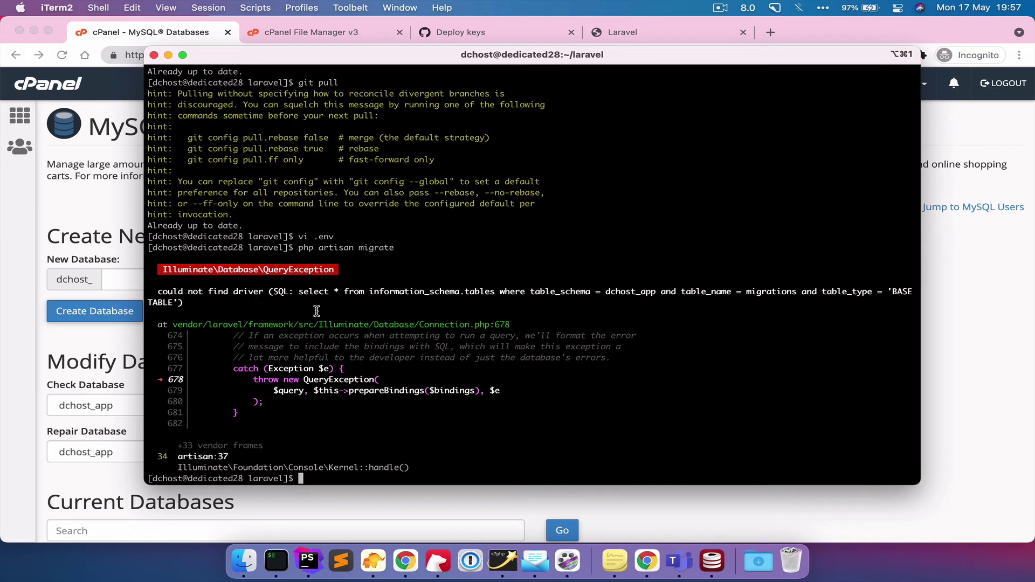
# - Enable the nd_pdo_mysql extension for PHP 8.0 on cPanel's Select PHP Version page
pyautogui.click(25, 333)
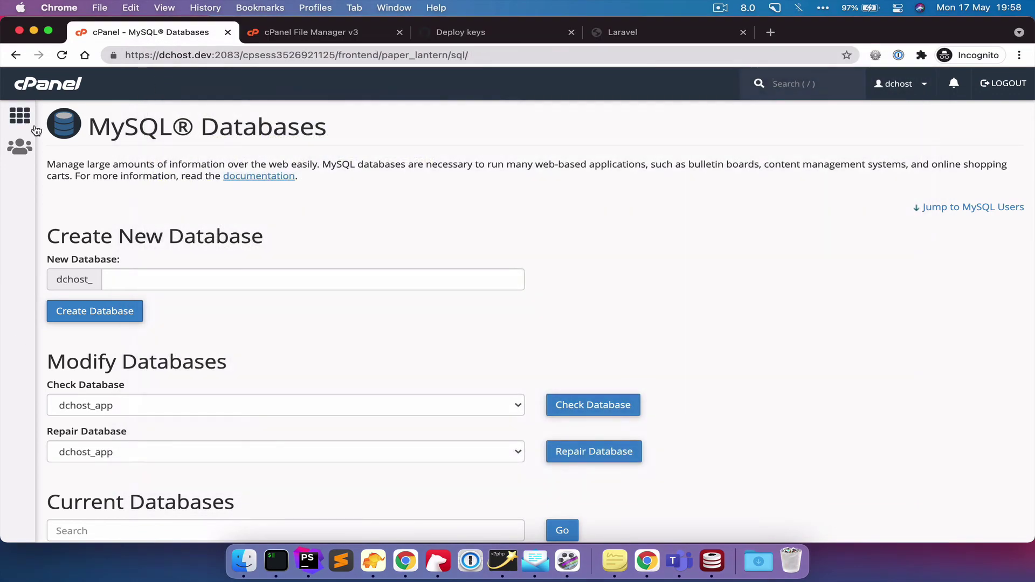
pyautogui.click(20, 115)
pyautogui.click(165, 121)
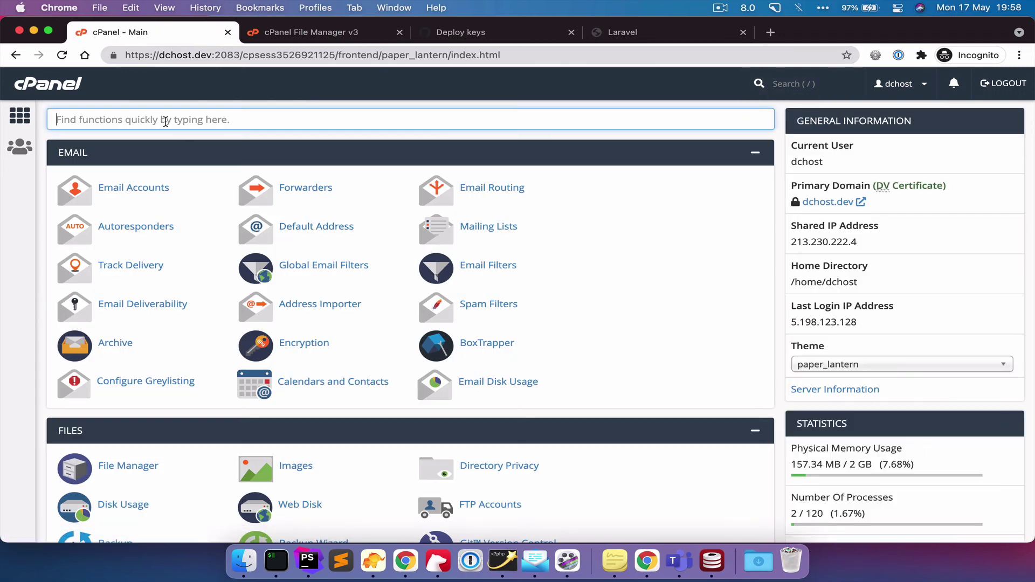
pyautogui.write('php')
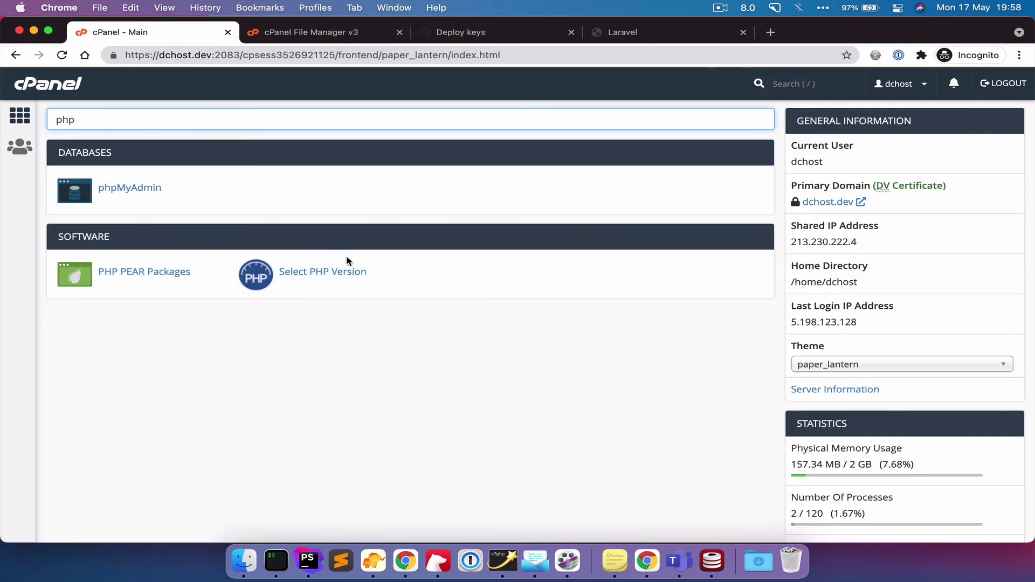
pyautogui.click(305, 272)
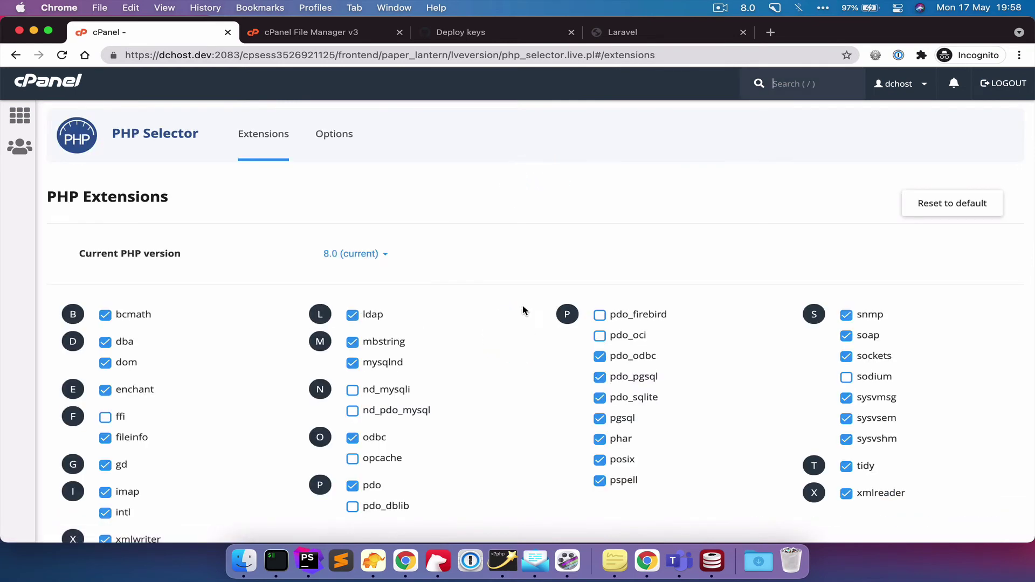
pyautogui.scroll(-3, 480, 337)
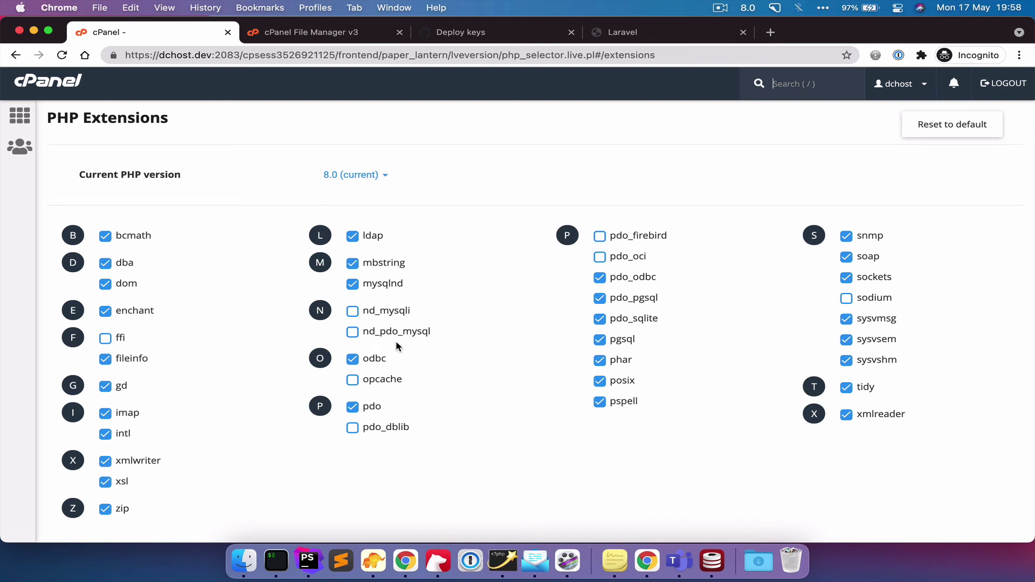
pyautogui.click(353, 333)
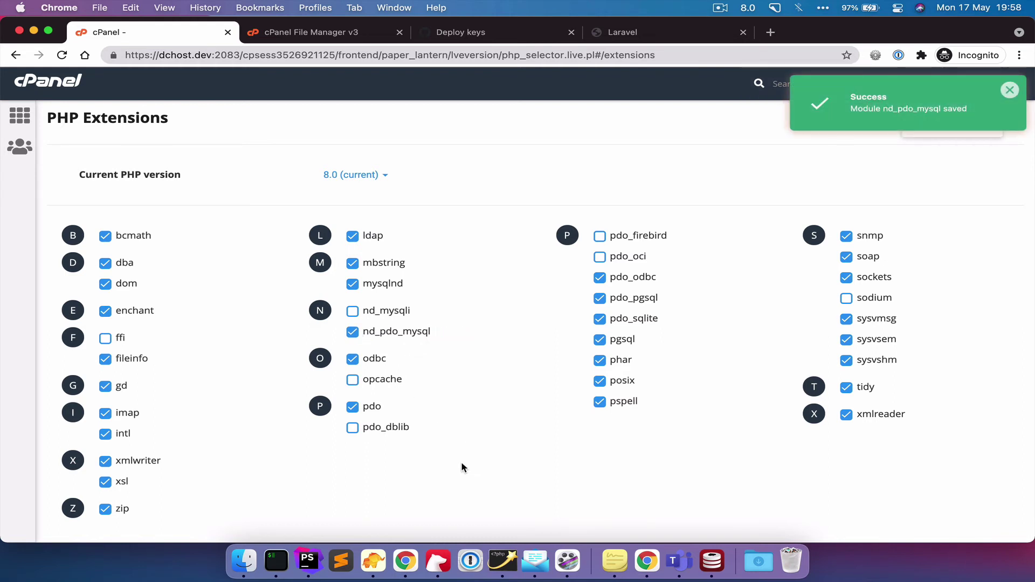
# - Rerun php artisan migrate in the server terminal, then reopen the Laravel site in Chrome
pyautogui.press('super+Tab')
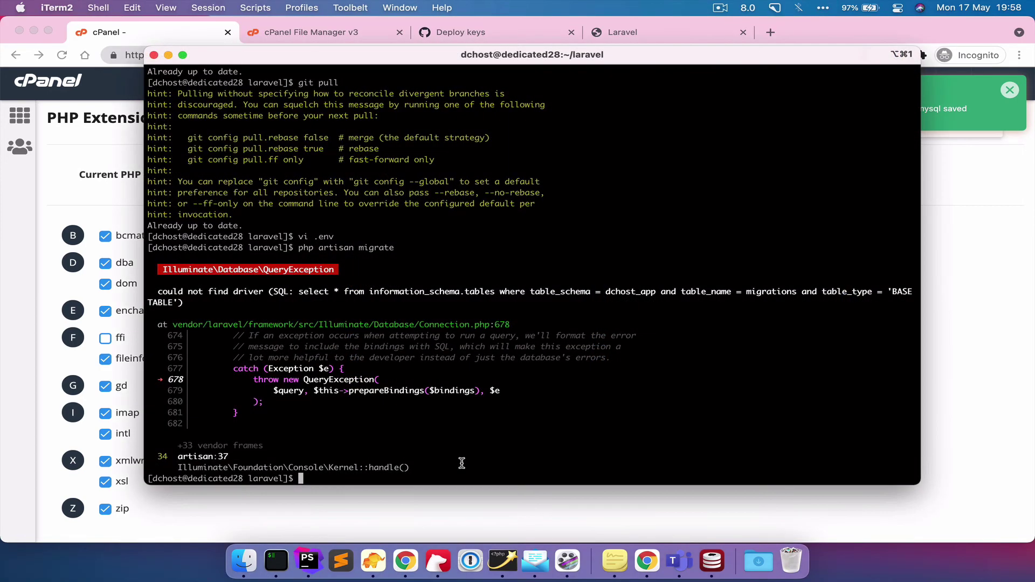
pyautogui.press('Up')
pyautogui.press('Return')
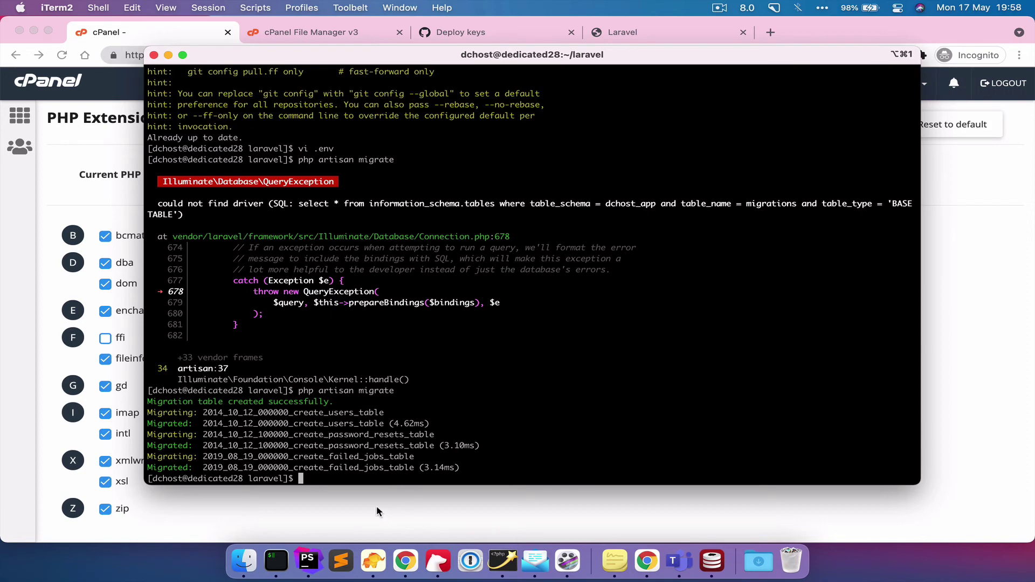
pyautogui.click(623, 32)
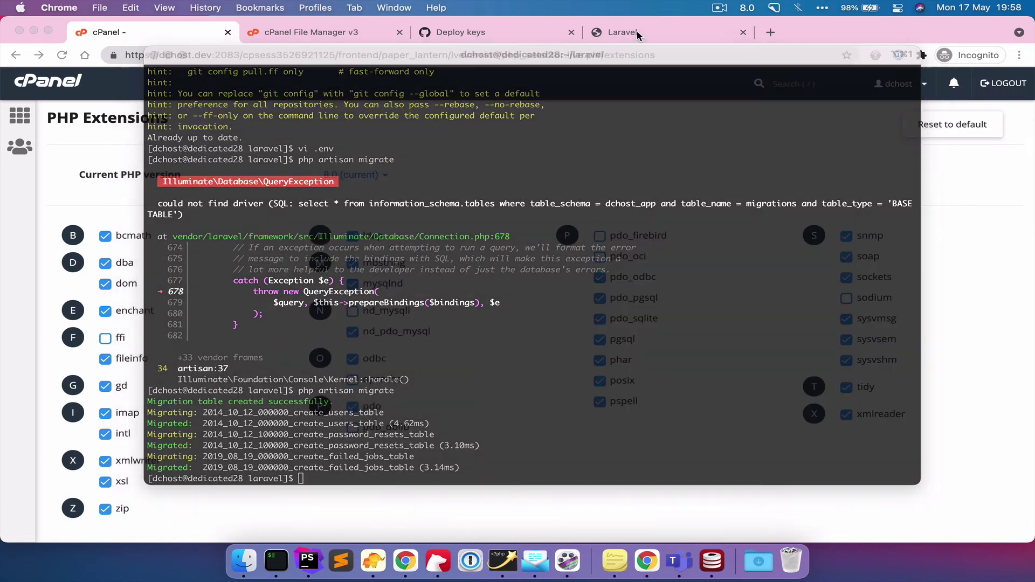
# - Fill the registration form with the user's name, e-mail and password, then submit it
pyautogui.click(992, 87)
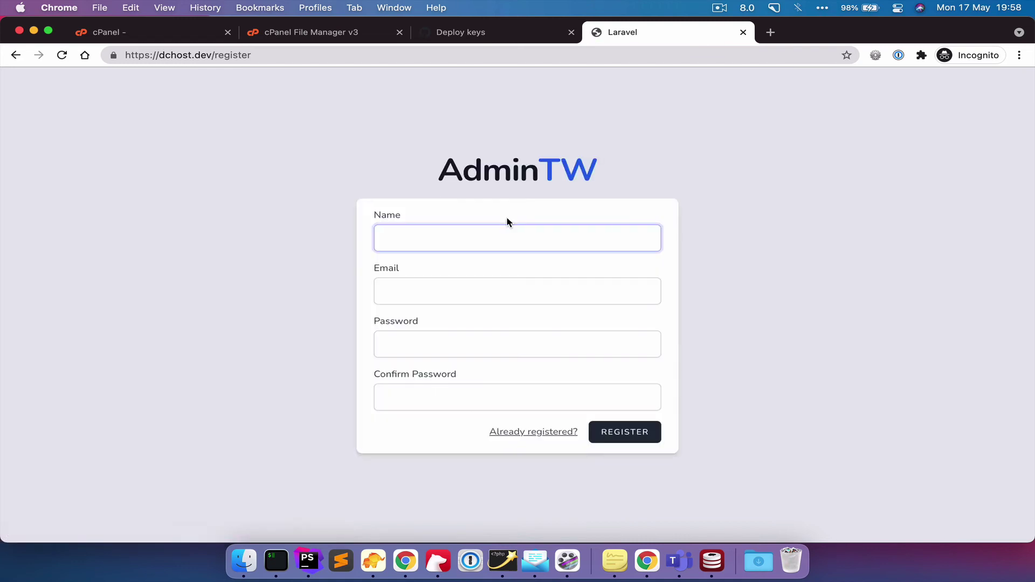
pyautogui.write('Dave')
pyautogui.press('Tab')
pyautogui.press('Tab')
pyautogui.write('password')
pyautogui.press('Tab')
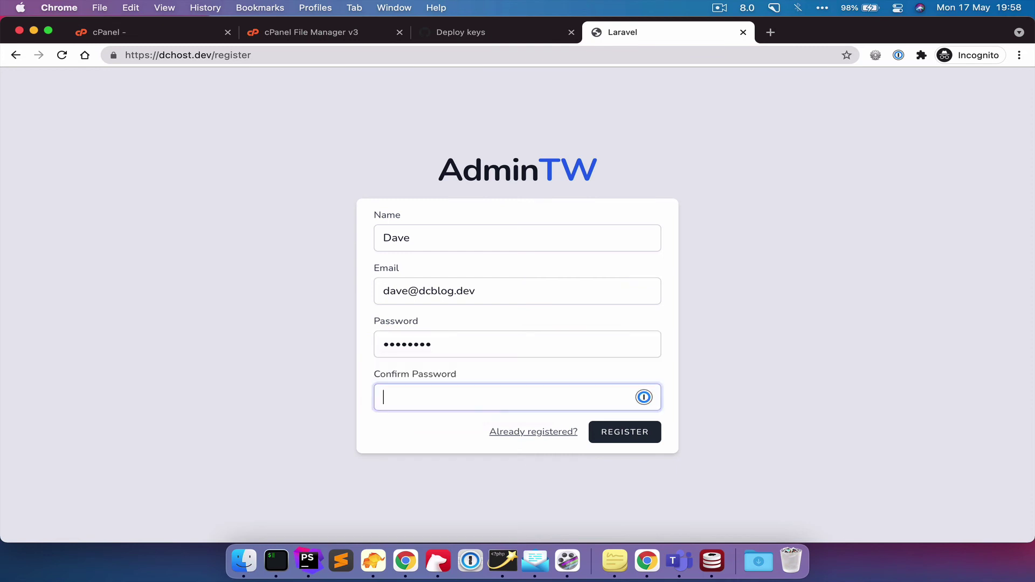
pyautogui.write('password')
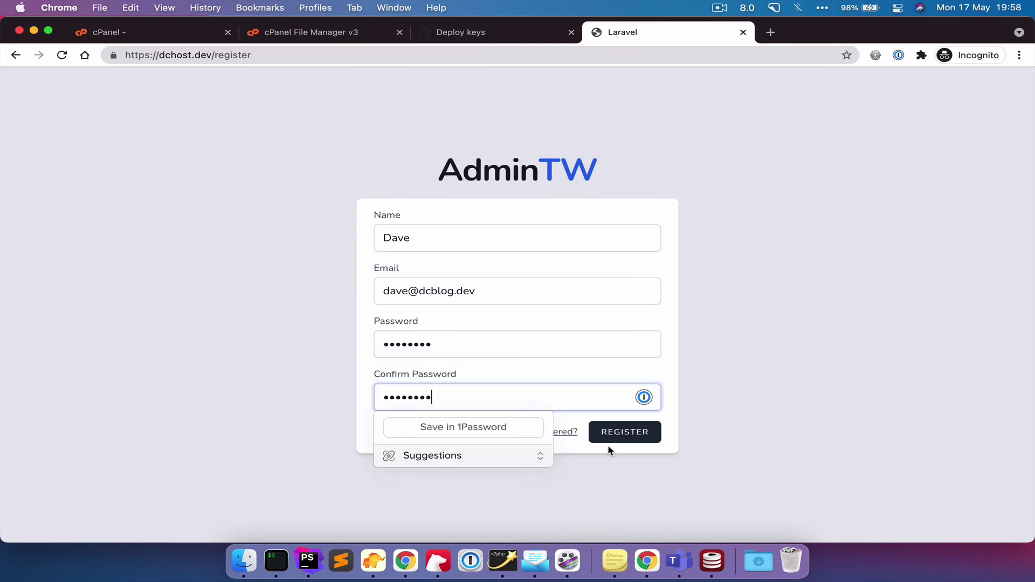
pyautogui.click(627, 435)
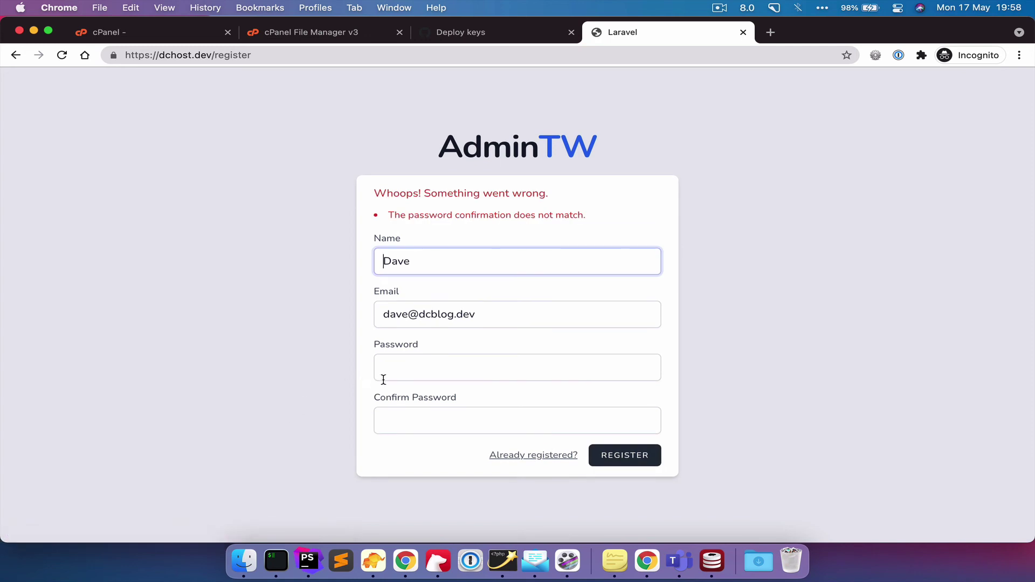
# - Re-enter the password and its confirmation so they match, and resubmit the registration
pyautogui.click(395, 369)
pyautogui.write('password')
pyautogui.press('Tab')
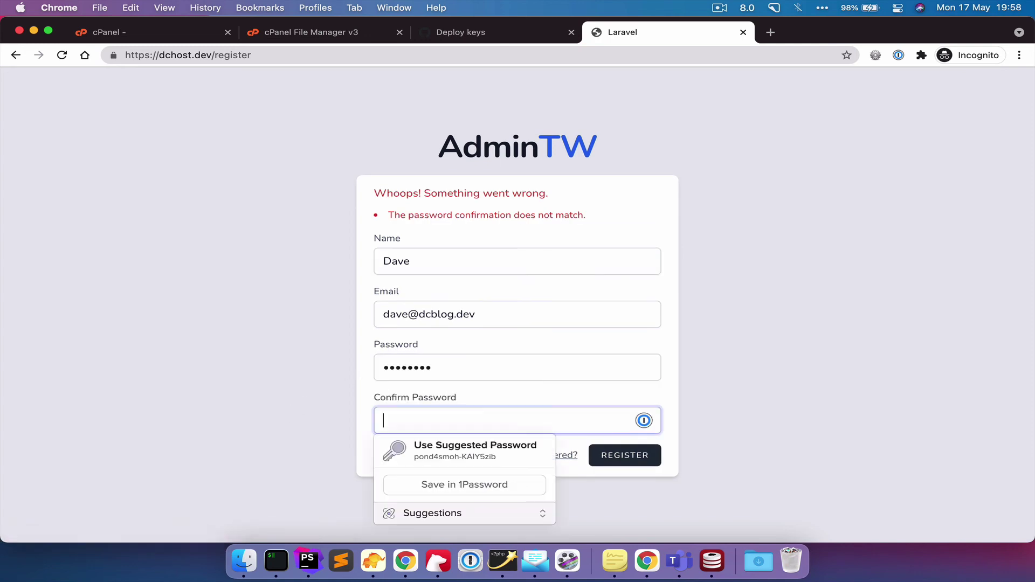
pyautogui.write('password')
pyautogui.press('Return')
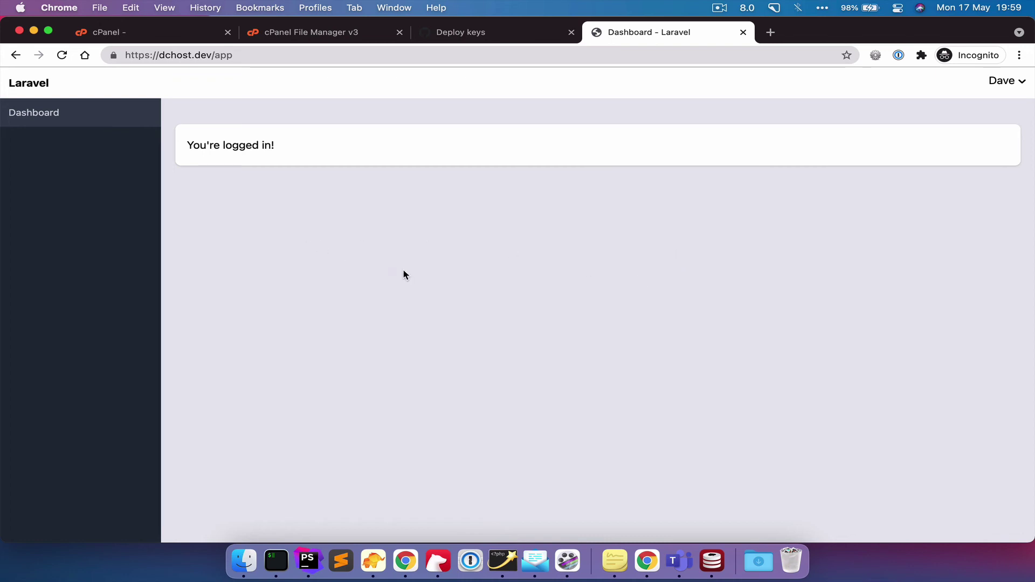
# - Try ssh to dchost.dev on port 222, abort at the password prompt, and return to cPanel
pyautogui.click(276, 562)
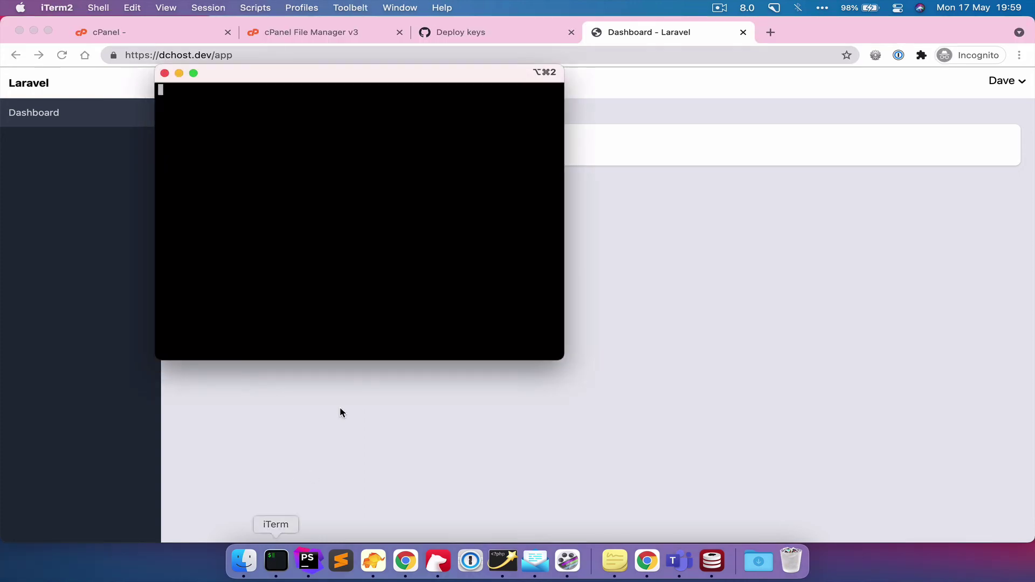
pyautogui.click(165, 73)
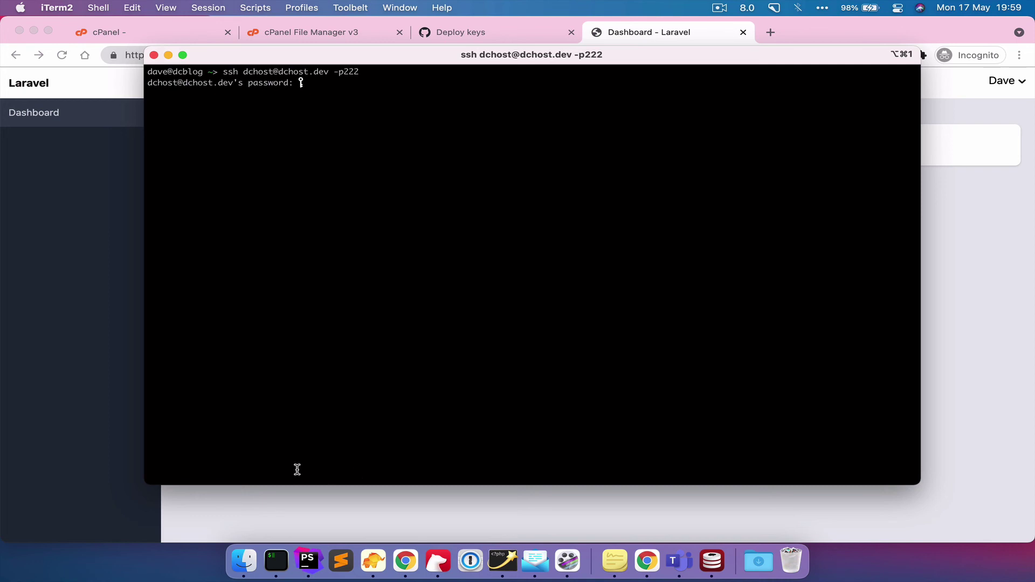
pyautogui.hotkey('ctrl', 'c')
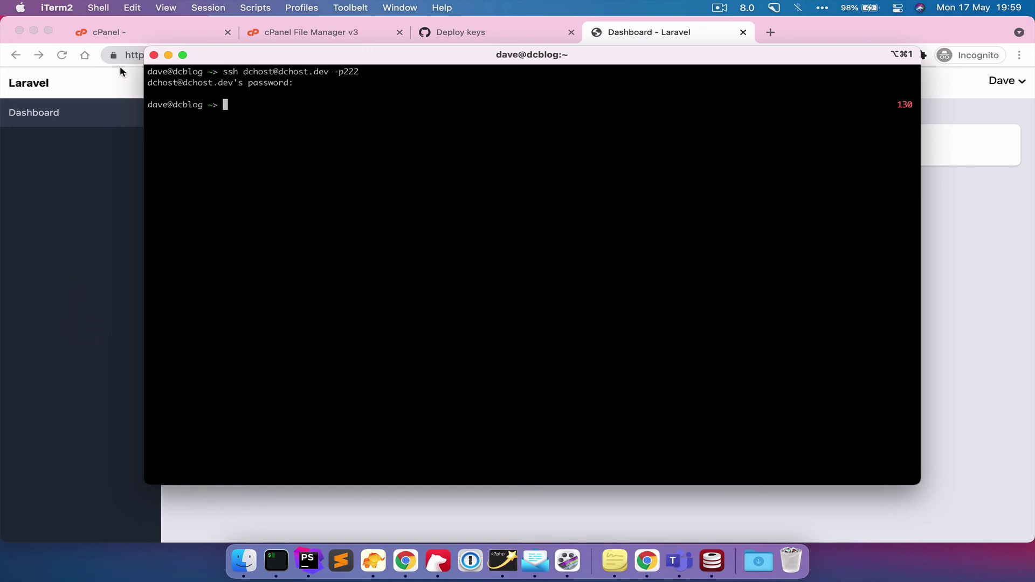
pyautogui.click(124, 34)
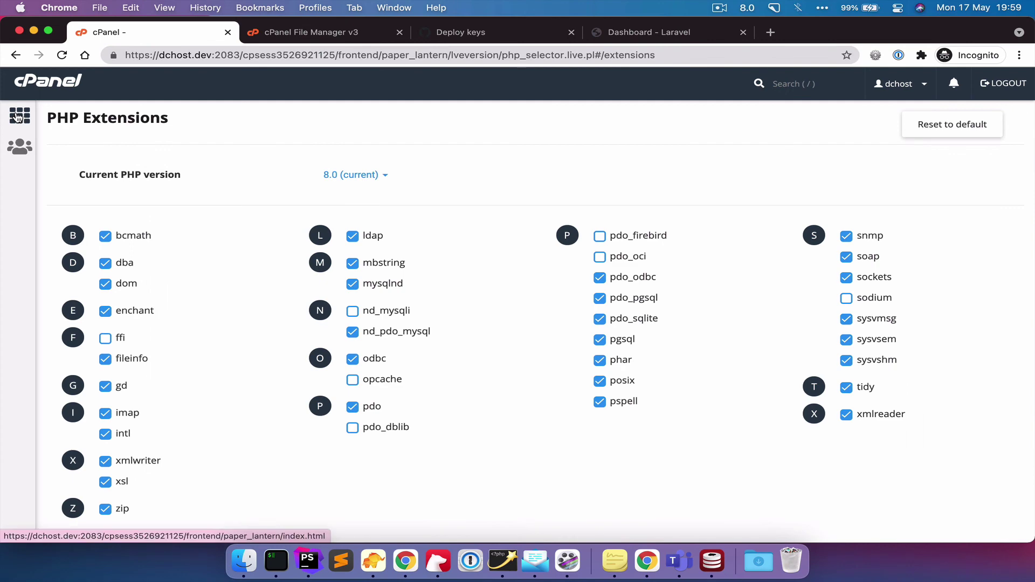
# - Find SSH Access through the cPanel search and delete the id_rsa public key
pyautogui.click(18, 116)
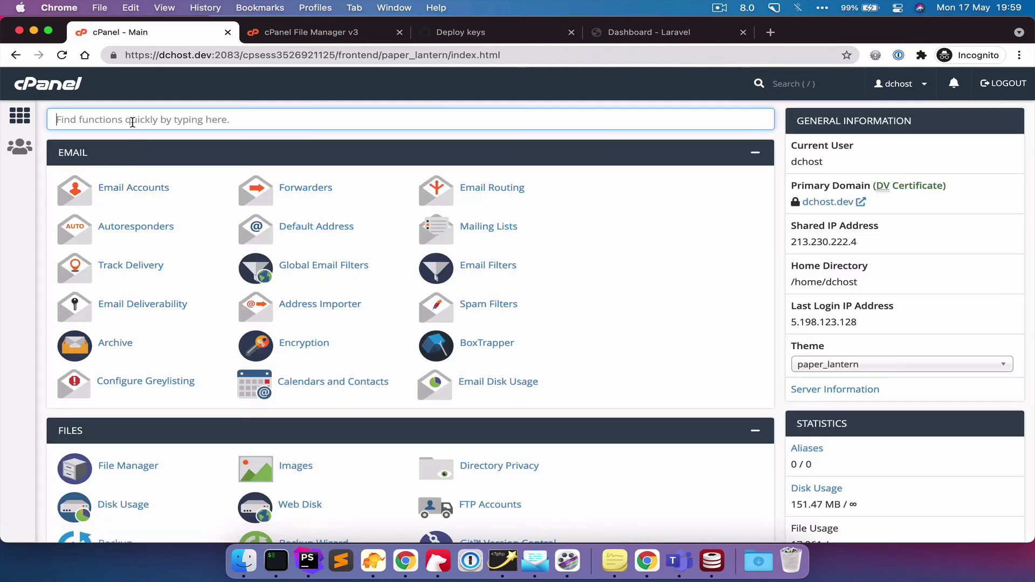
pyautogui.write('ssh')
pyautogui.click(124, 196)
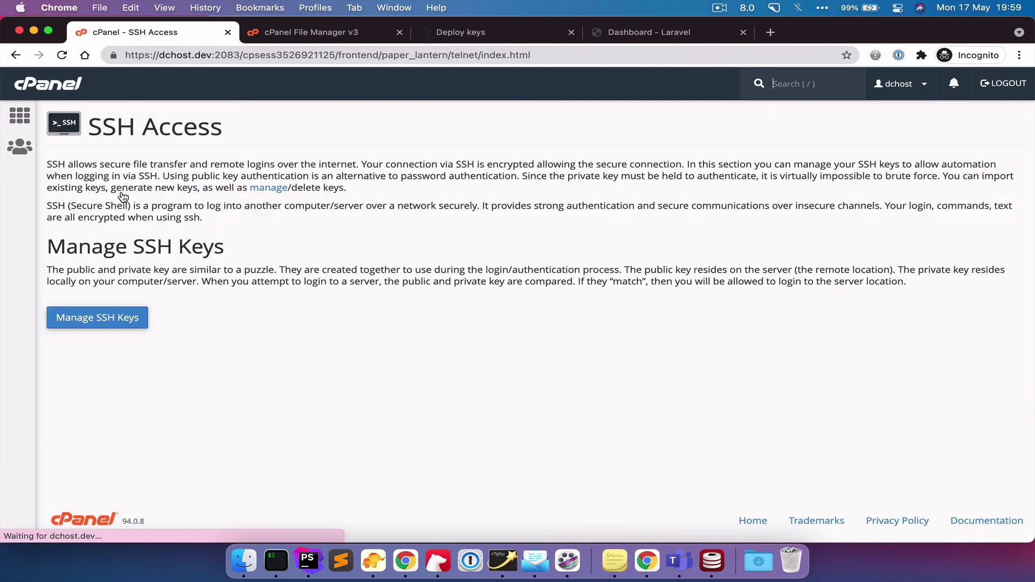
pyautogui.click(100, 326)
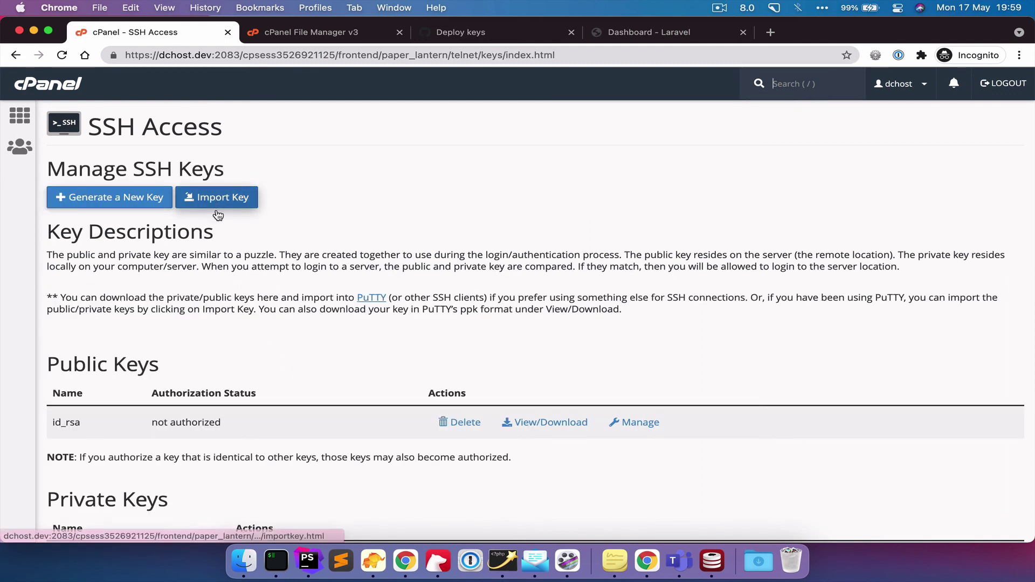
pyautogui.scroll(-2, 345, 402)
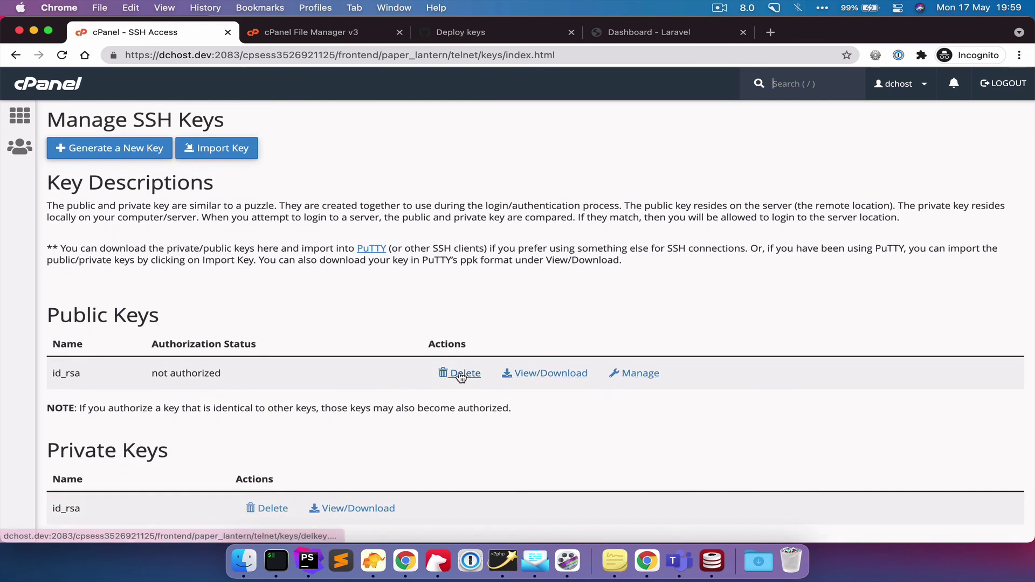
pyautogui.click(456, 374)
pyautogui.click(110, 216)
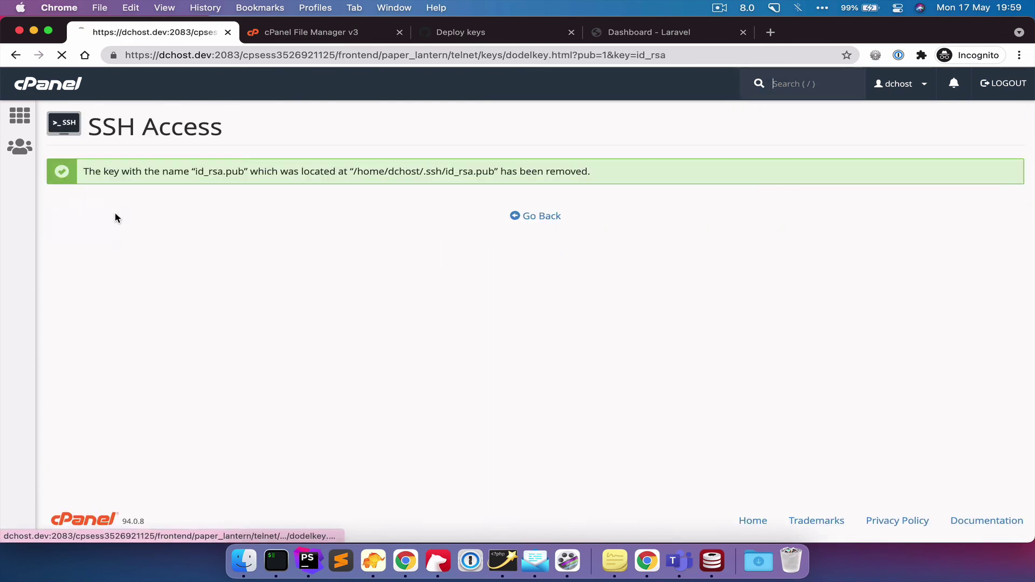
pyautogui.click(535, 216)
# - Delete the id_rsa private key and bring up the Import SSH Key form
pyautogui.scroll(-1, 426, 472)
pyautogui.scroll(-2, 426, 472)
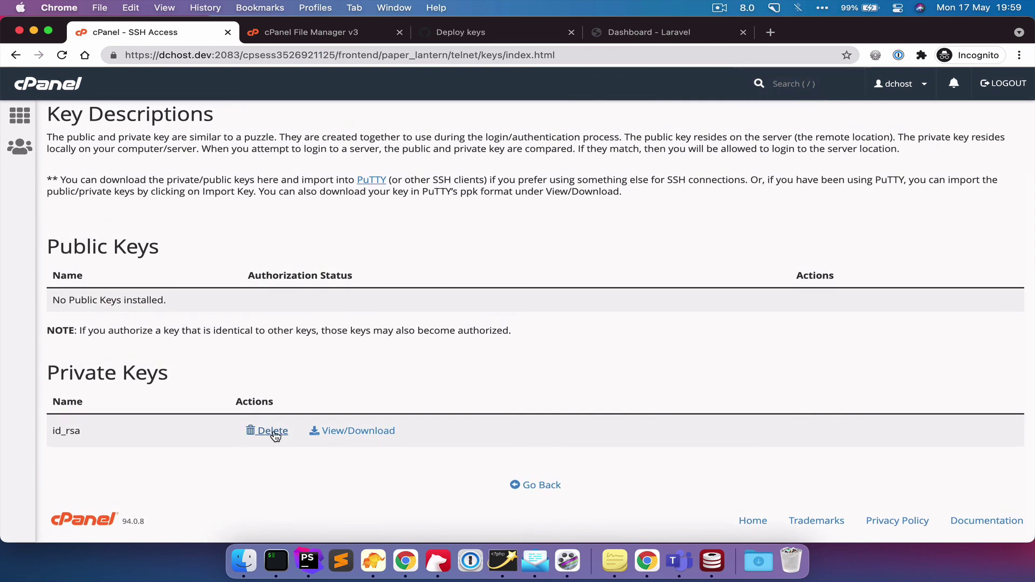
pyautogui.click(273, 431)
pyautogui.click(52, 214)
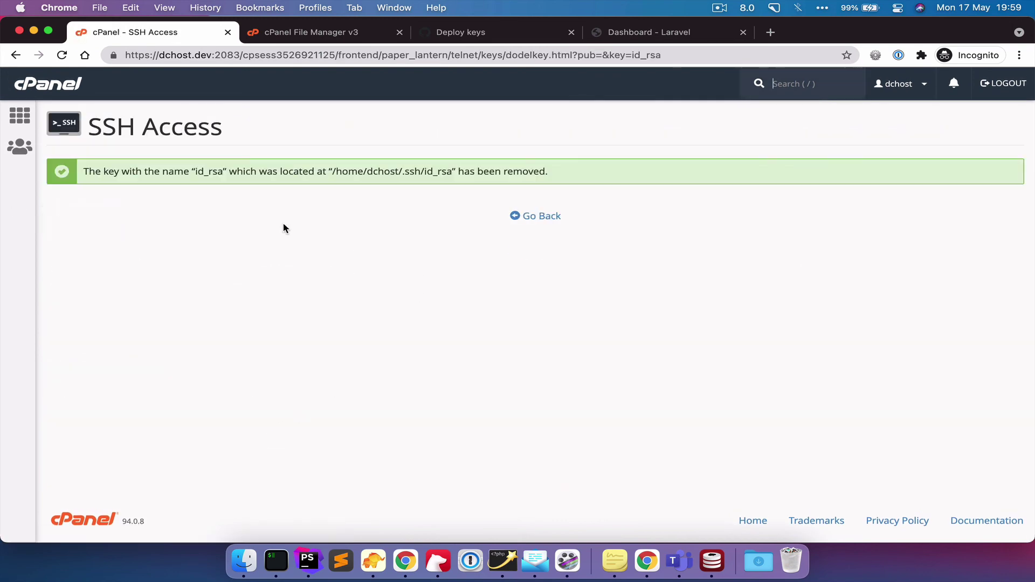
pyautogui.click(520, 221)
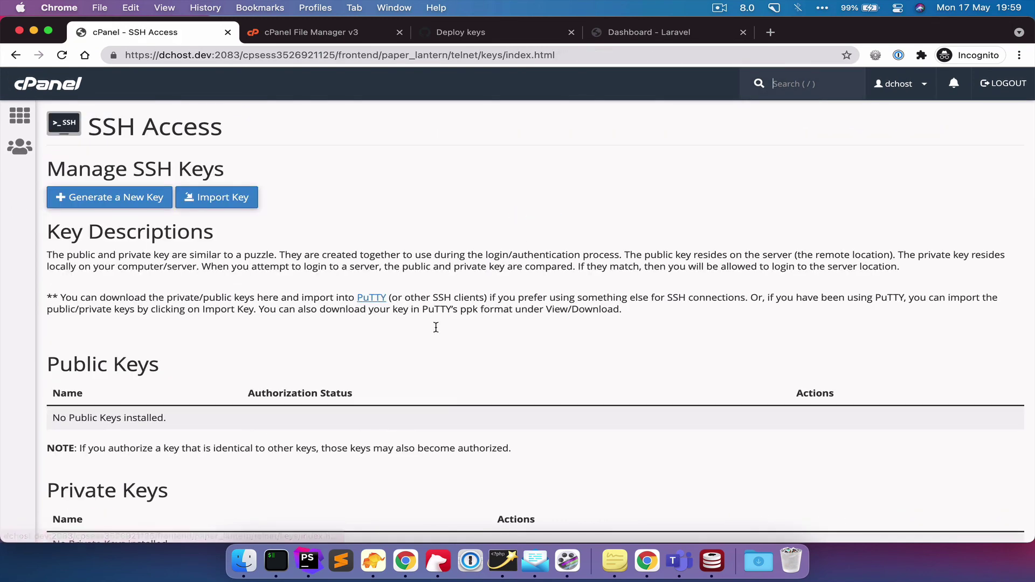
pyautogui.click(228, 199)
# - Print ~/.ssh/id_rsa.pub in the terminal, copy the key, and paste it into cPanel's import form
pyautogui.press('super+Tab')
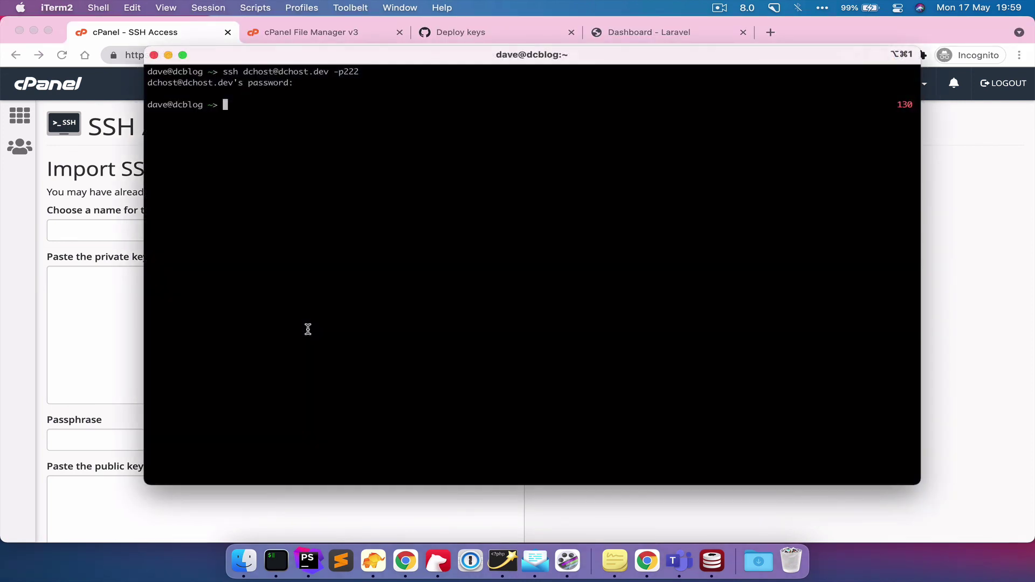
pyautogui.write(':')
pyautogui.press('super+v')
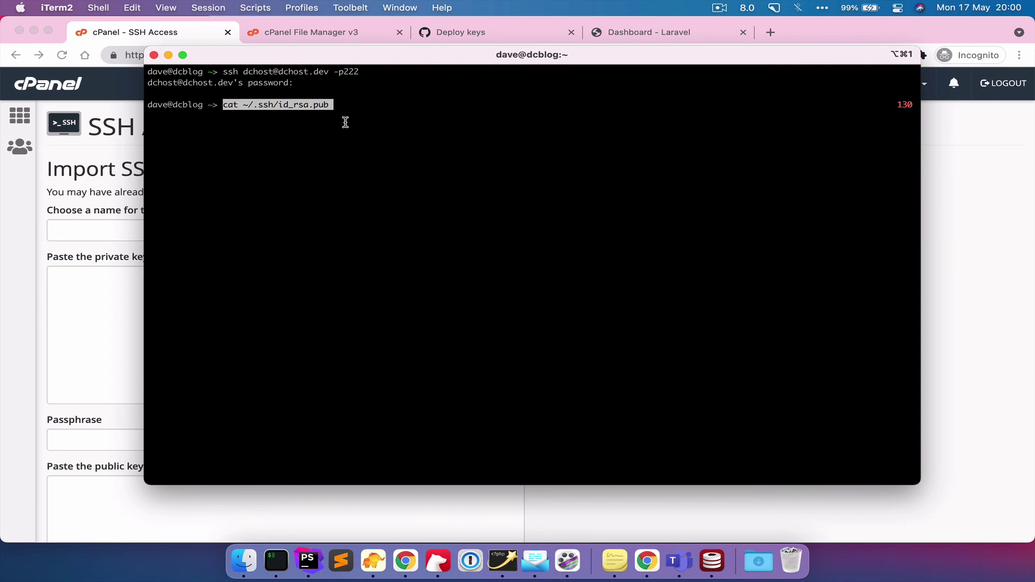
pyautogui.press('Return')
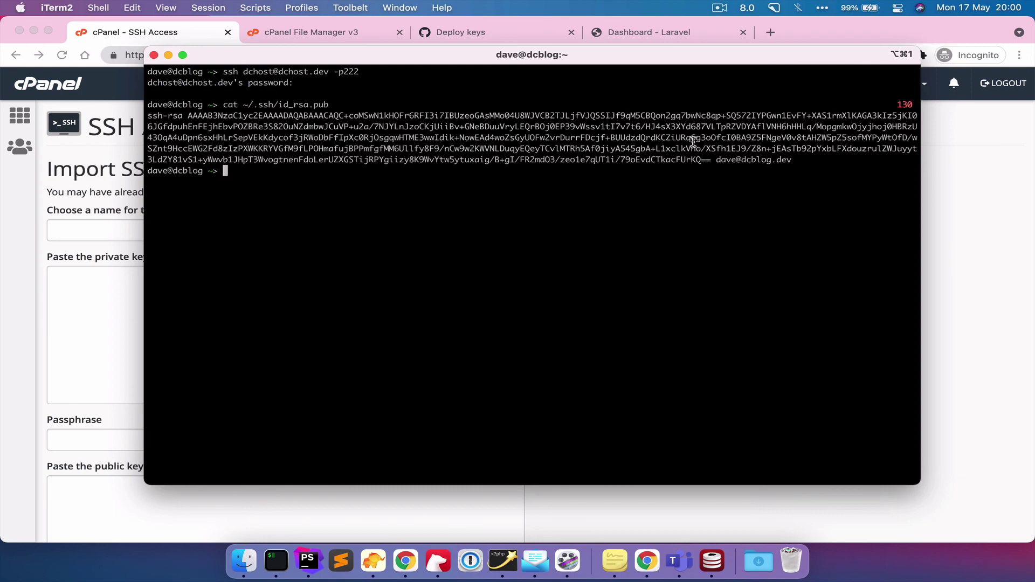
pyautogui.moveTo(797, 158); pyautogui.dragTo(130, 118)
pyautogui.click(76, 307)
pyautogui.click(89, 324)
pyautogui.press('cmd+v')
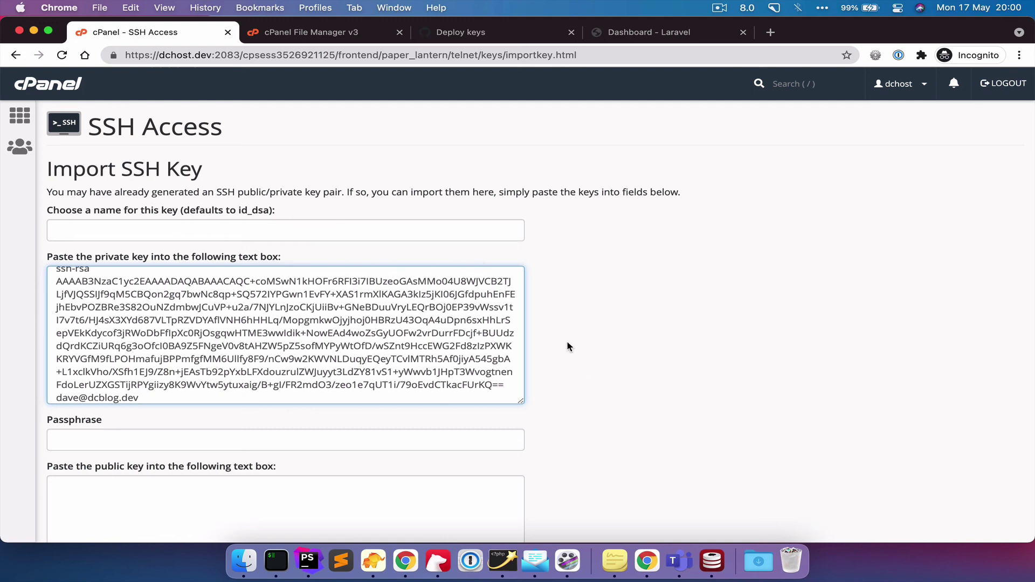
# - Import the pasted key, listed as id_dsa, and authorize it for SSH login
pyautogui.scroll(-5, 567, 341)
pyautogui.click(71, 421)
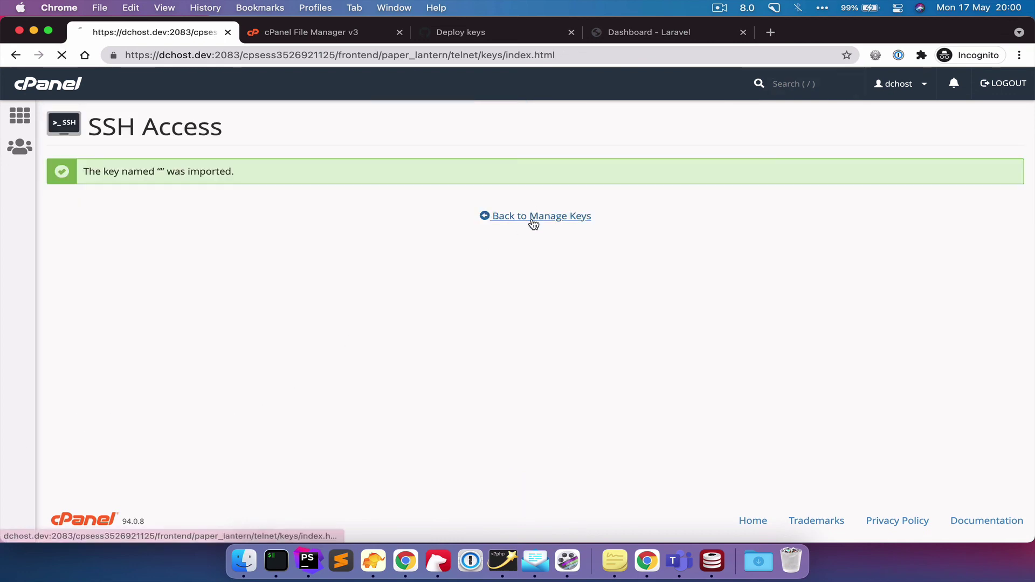
pyautogui.click(536, 216)
pyautogui.scroll(-2, 485, 315)
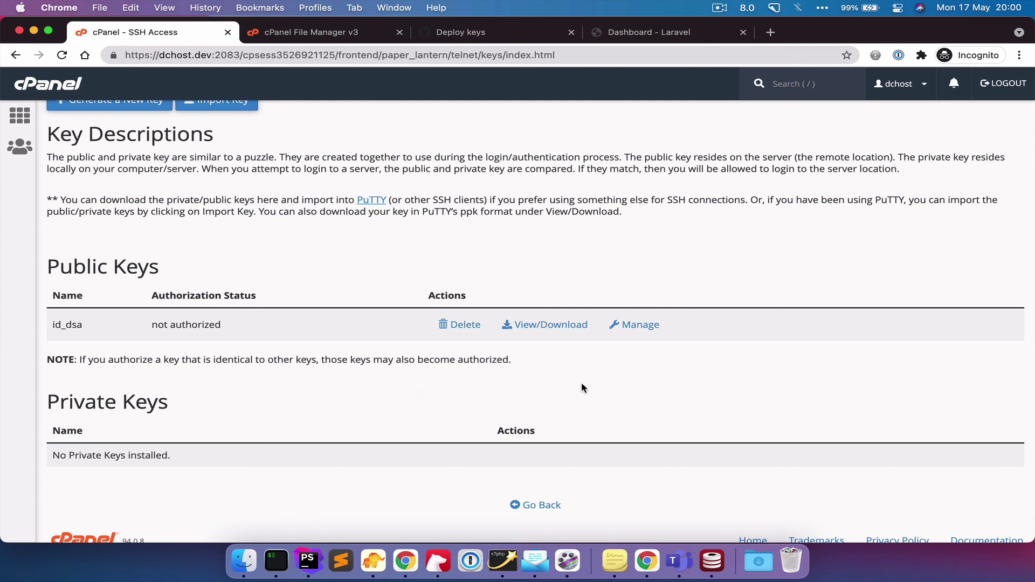
pyautogui.click(639, 325)
pyautogui.click(71, 193)
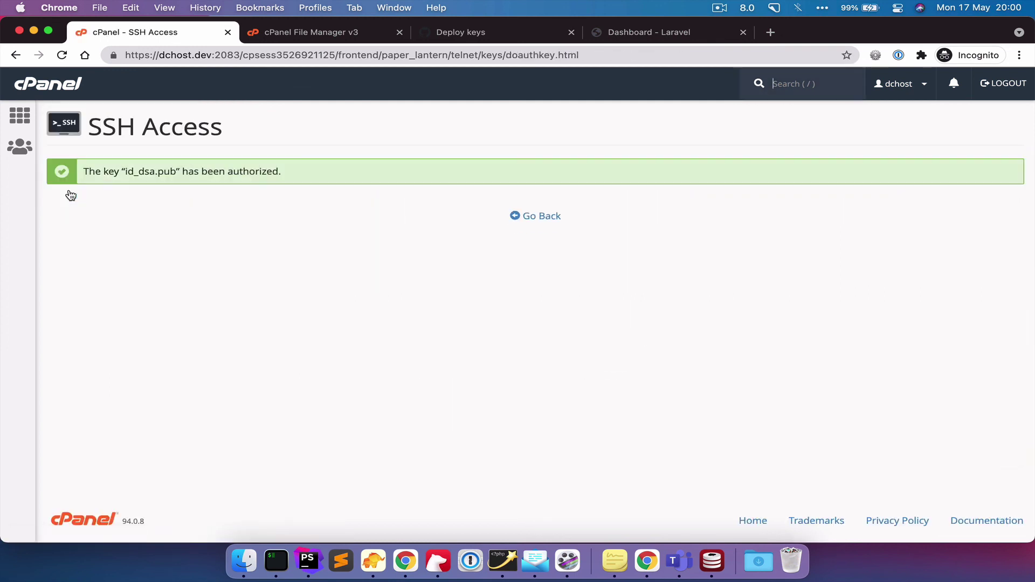
pyautogui.click(537, 222)
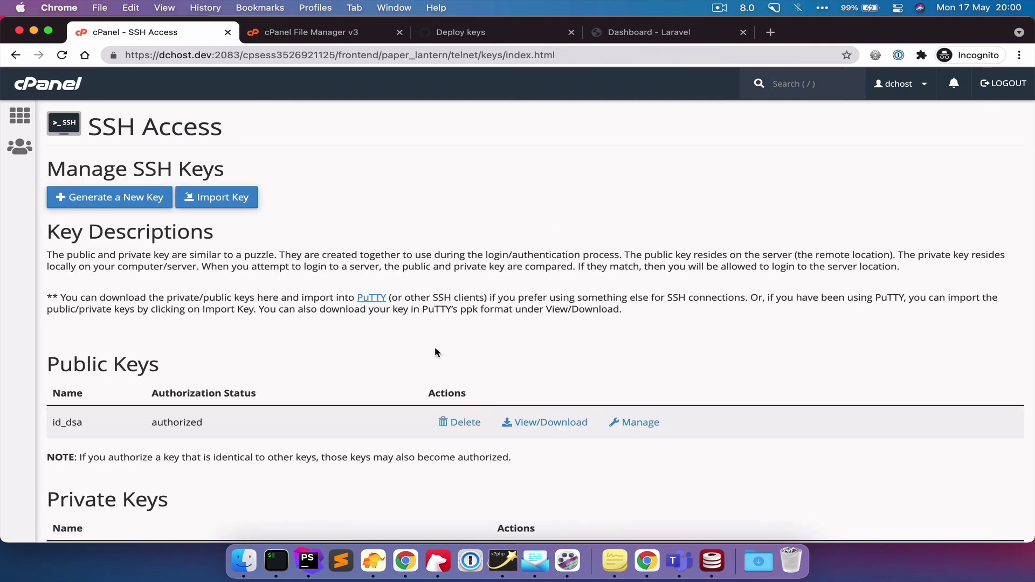
pyautogui.scroll(-2, 435, 347)
# - Clear the terminal and rerun ssh to dchost.dev port 222, logging in without a password
pyautogui.hotkey('alt', 'space')
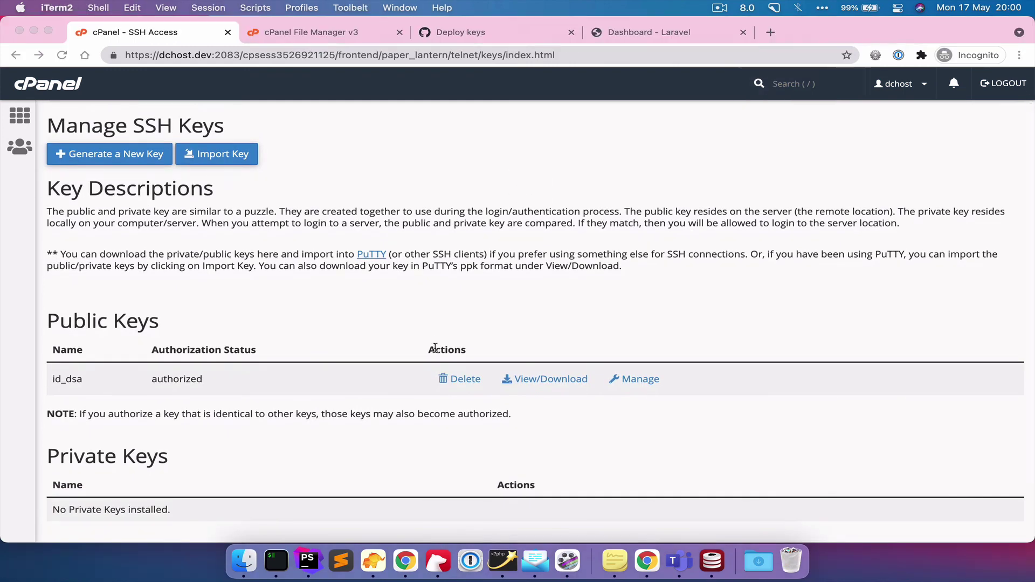
pyautogui.write('c;ear')
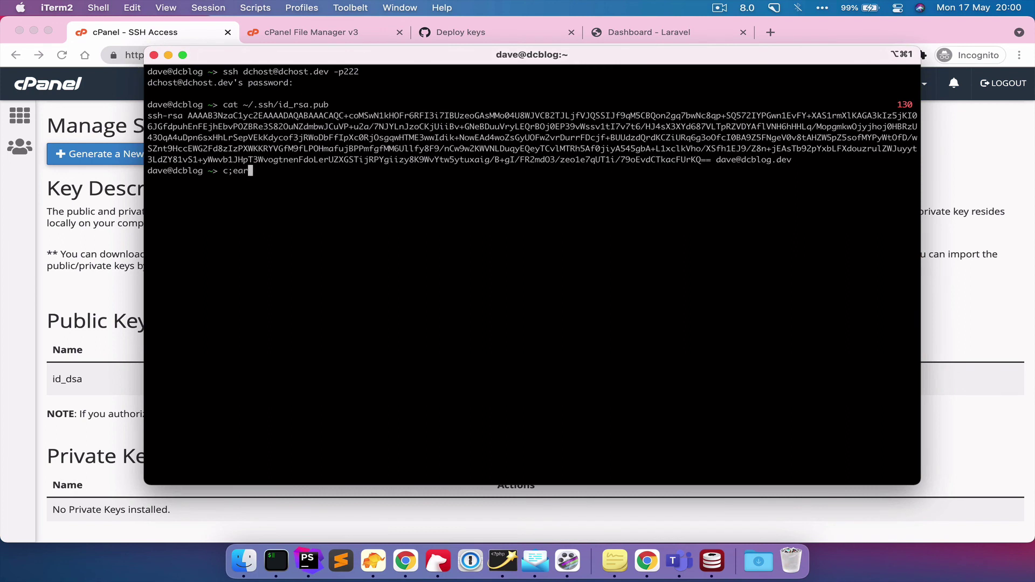
pyautogui.press('Return')
pyautogui.write('clear')
pyautogui.press('Return')
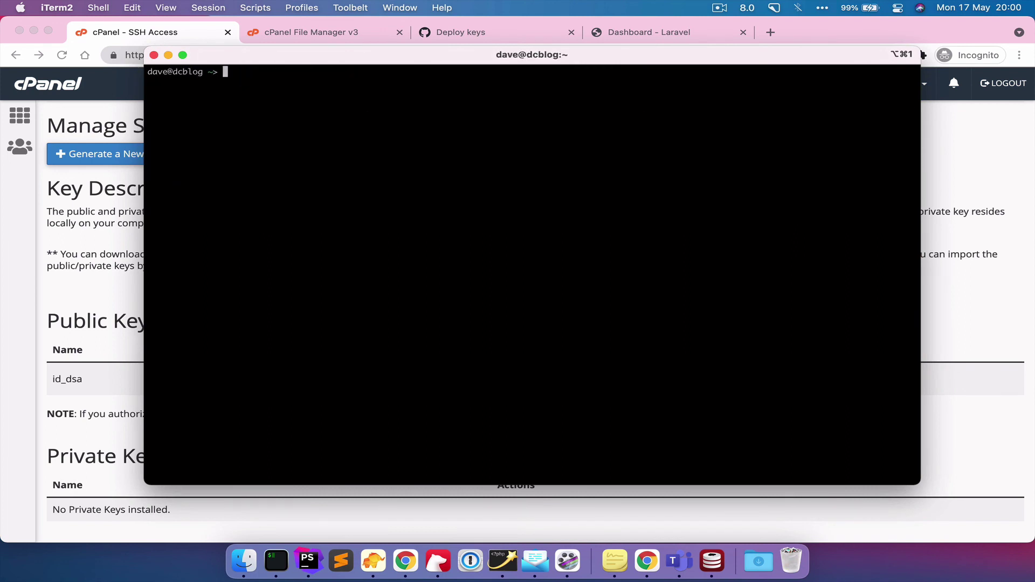
pyautogui.press('Up')
pyautogui.press('Up')
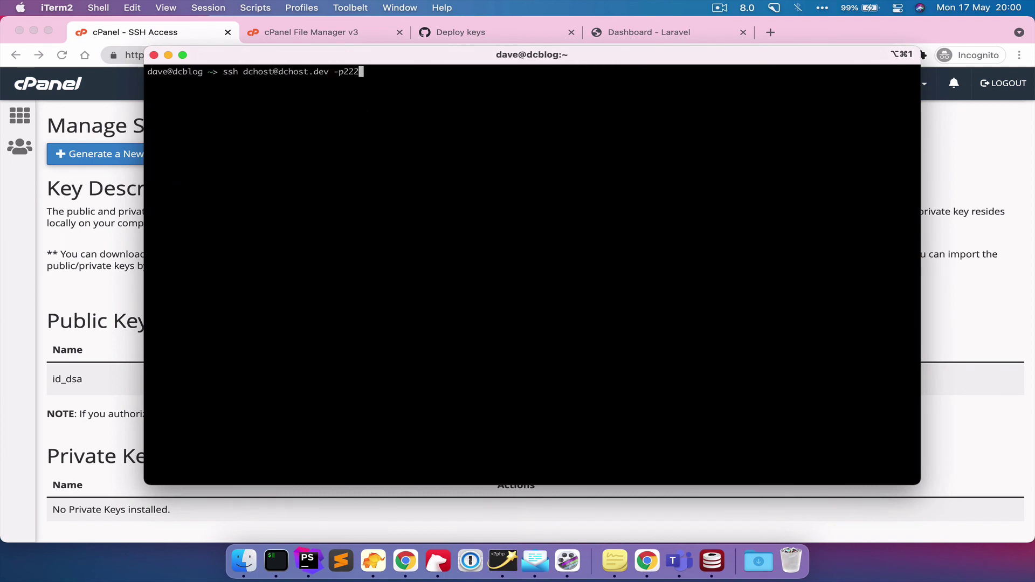
pyautogui.press('Return')
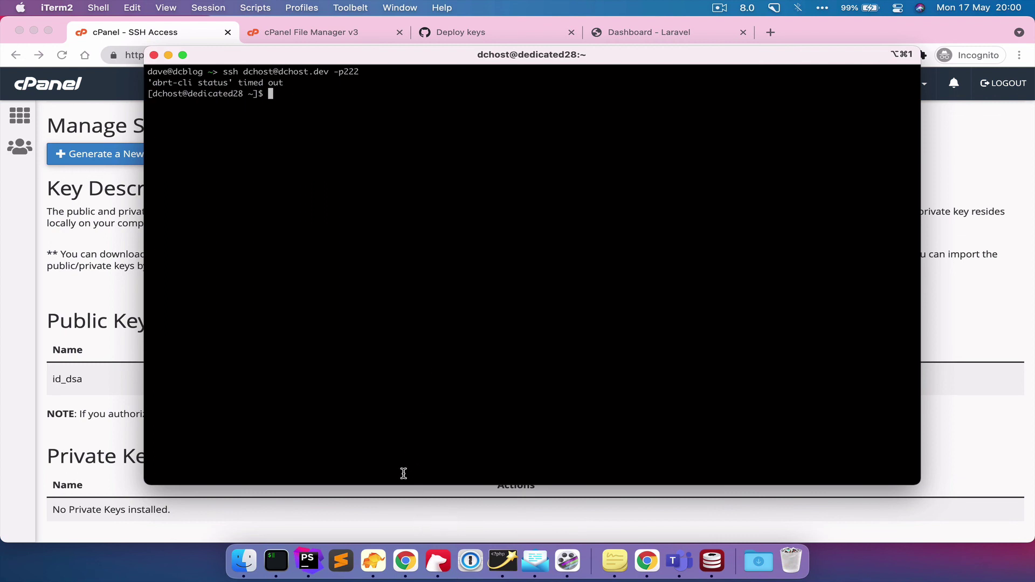
pyautogui.click(368, 505)
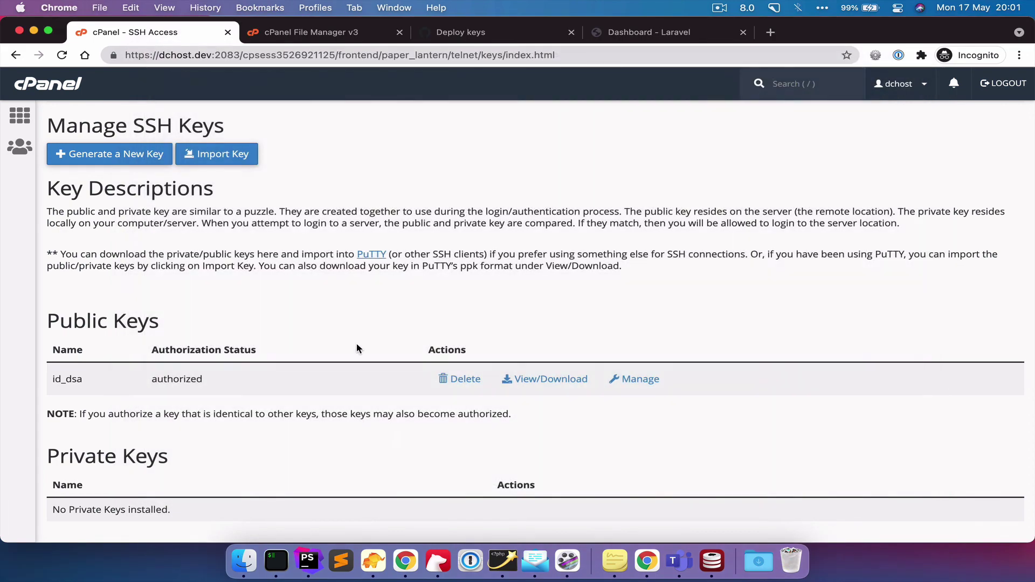